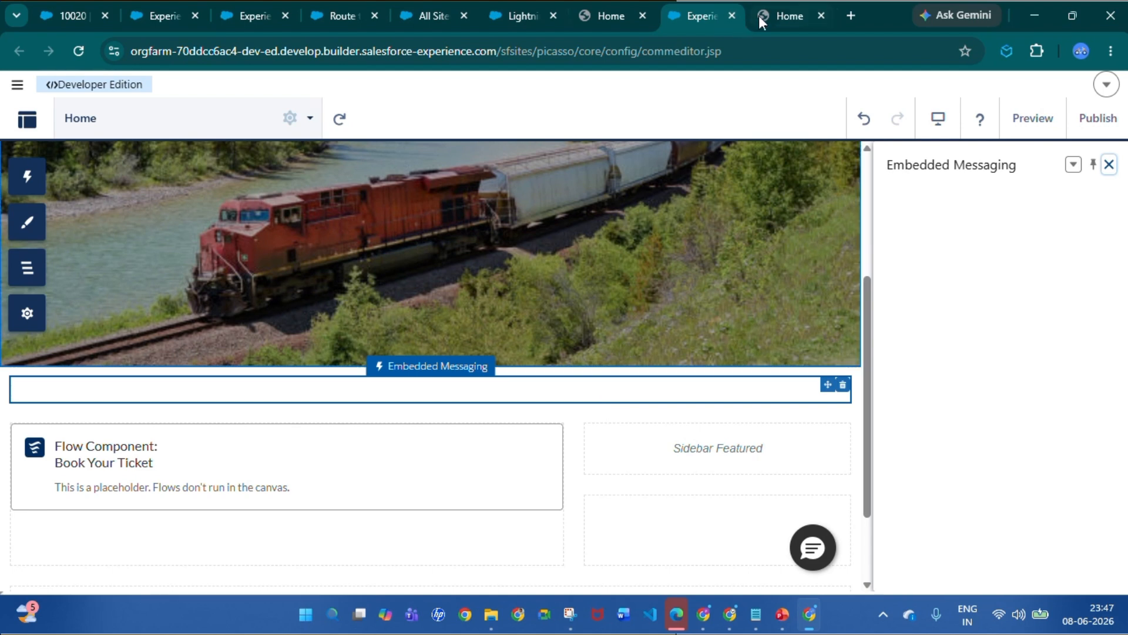
scroll(835, 354, "down", 4)
scroll(837, 360, "down", 1)
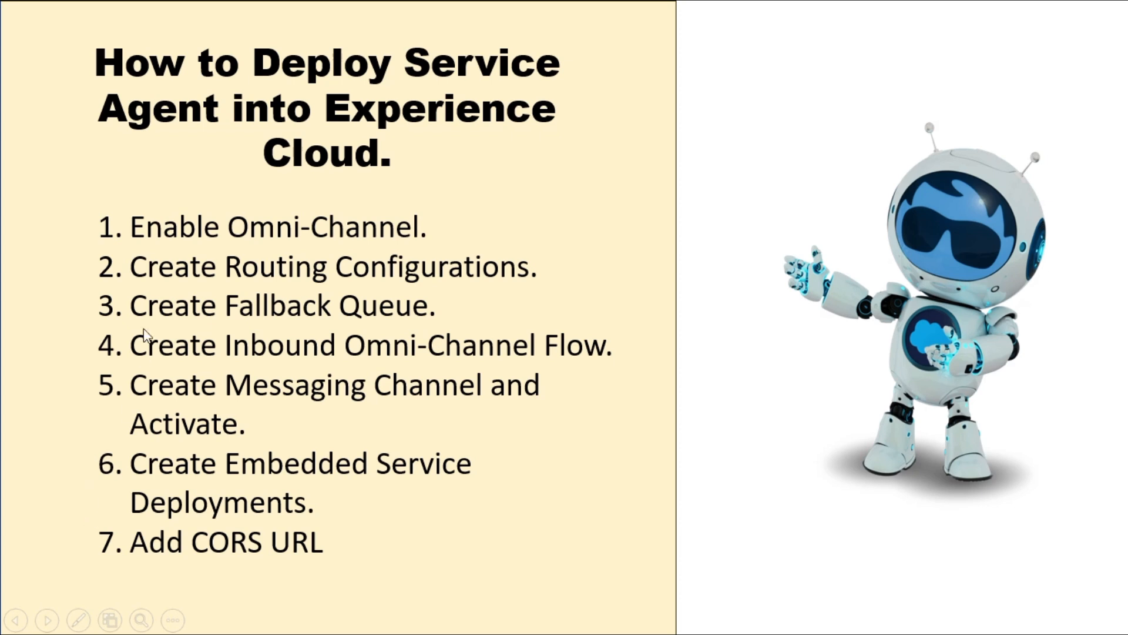
left_click(214, 249)
left_click(214, 249)
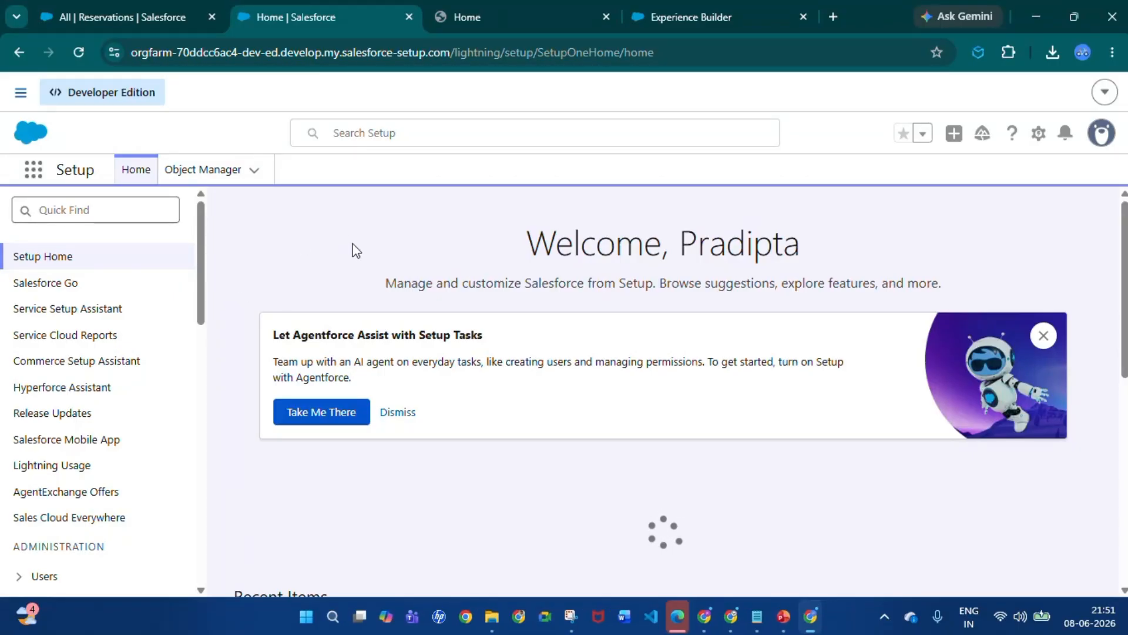
Step: Open Omni-Channel Settings in Setup and turn on Enhanced Omni-Channel Routing, confirming the change
left_click(63, 210)
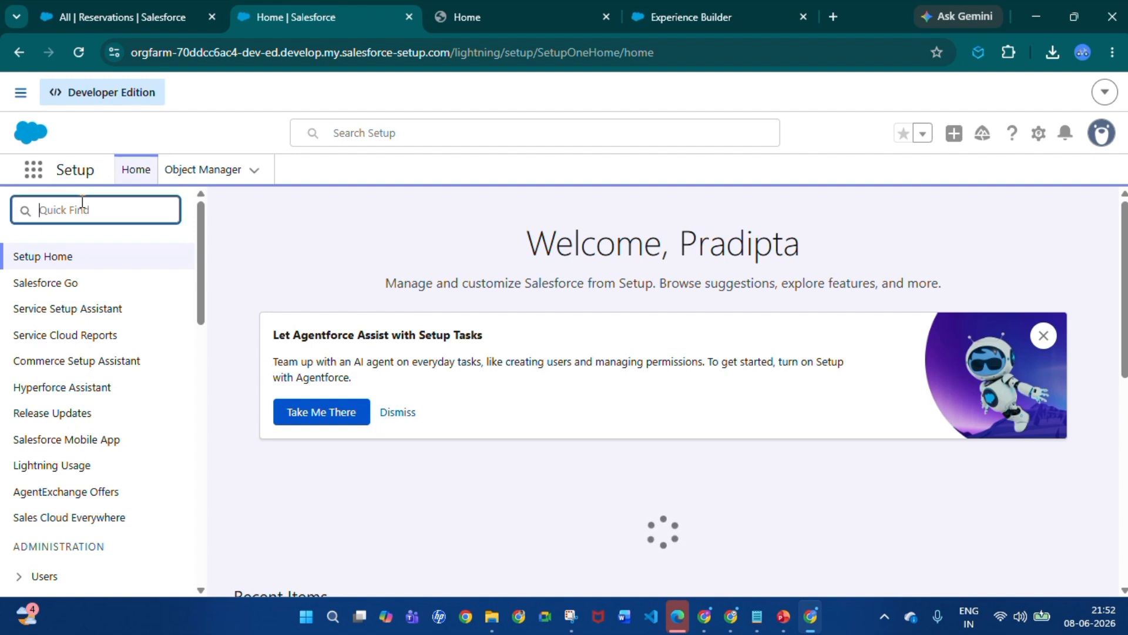
type("omni")
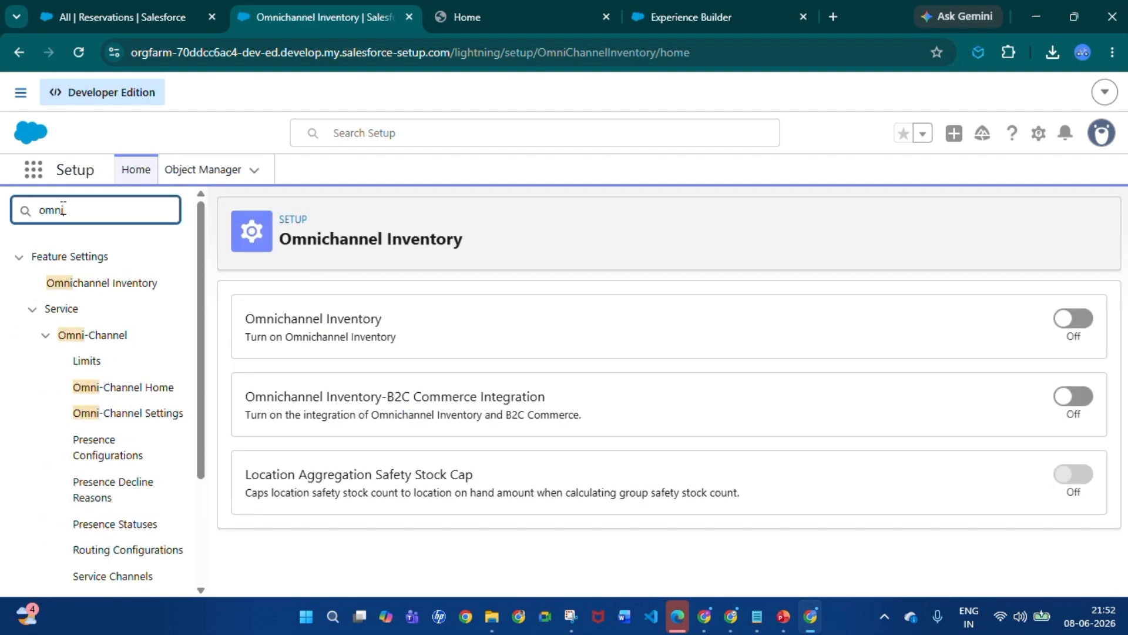
left_click(127, 417)
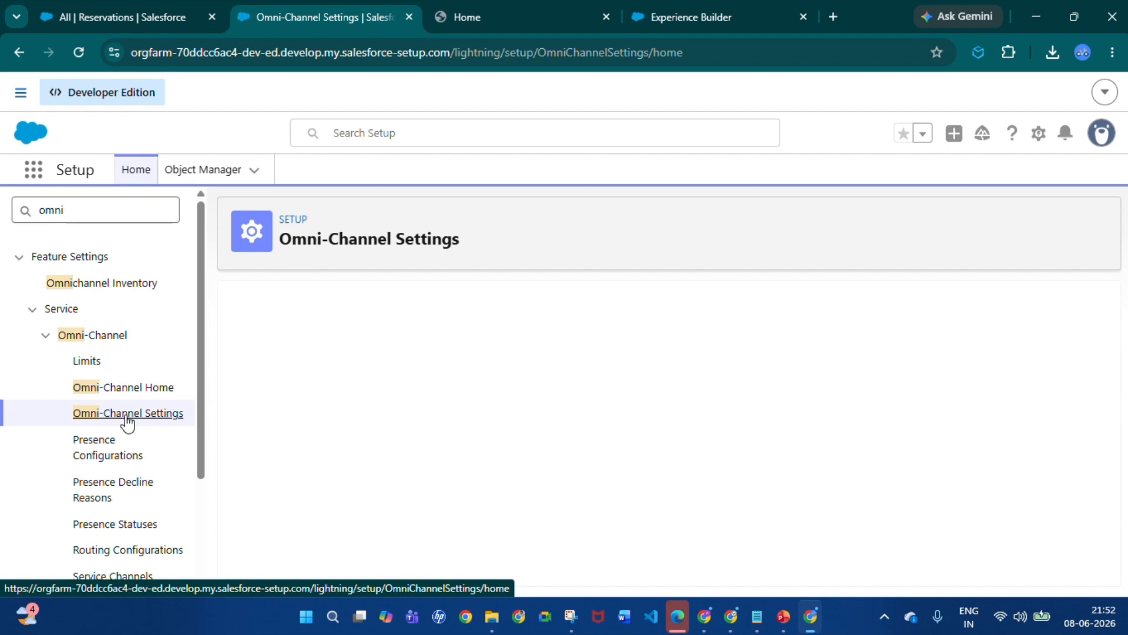
scroll(370, 440, "down", 1)
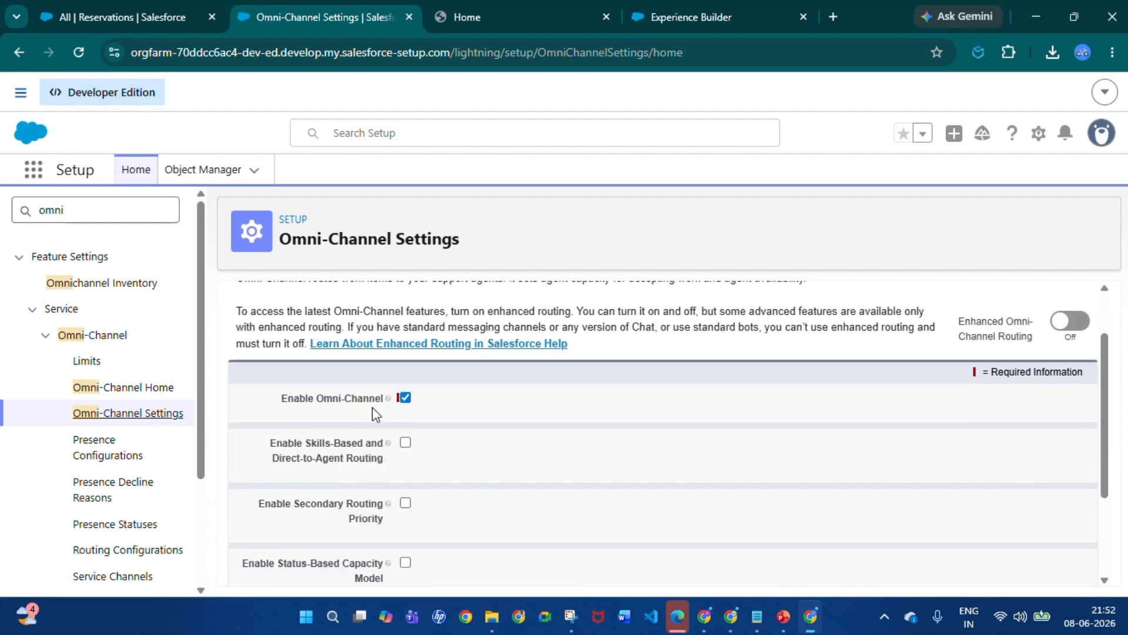
scroll(674, 435, "up", 1)
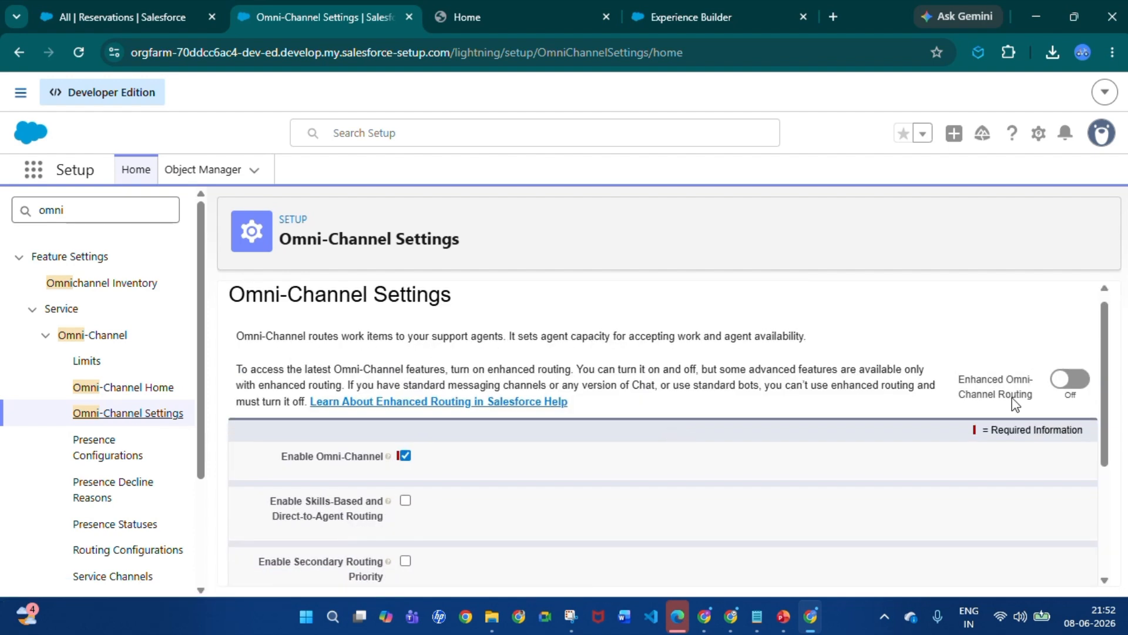
left_click(1065, 381)
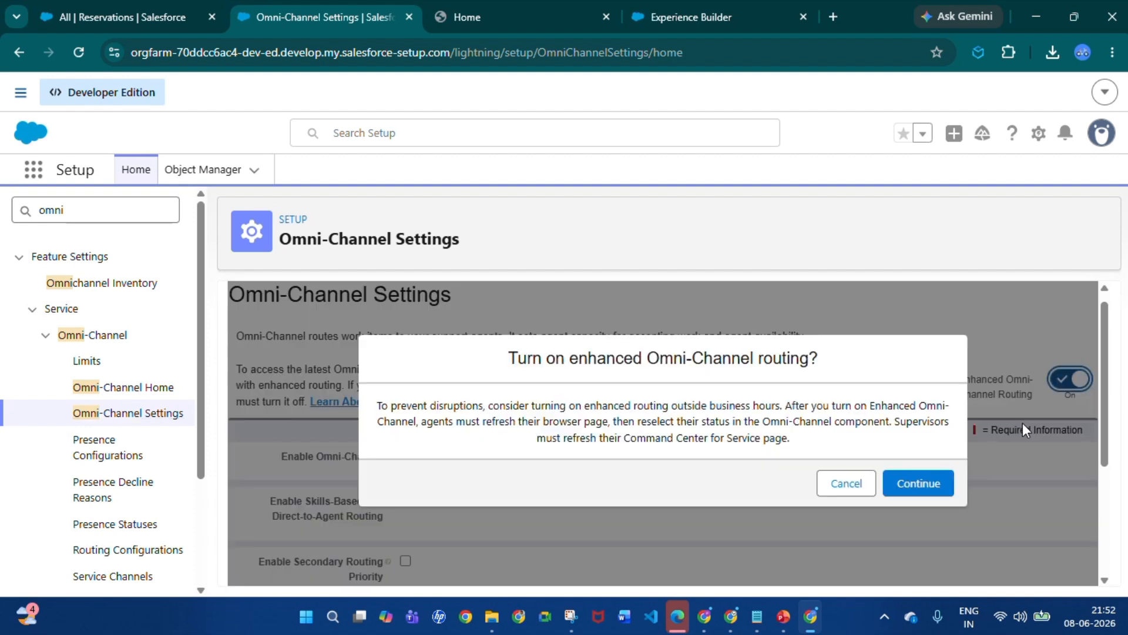
left_click(929, 492)
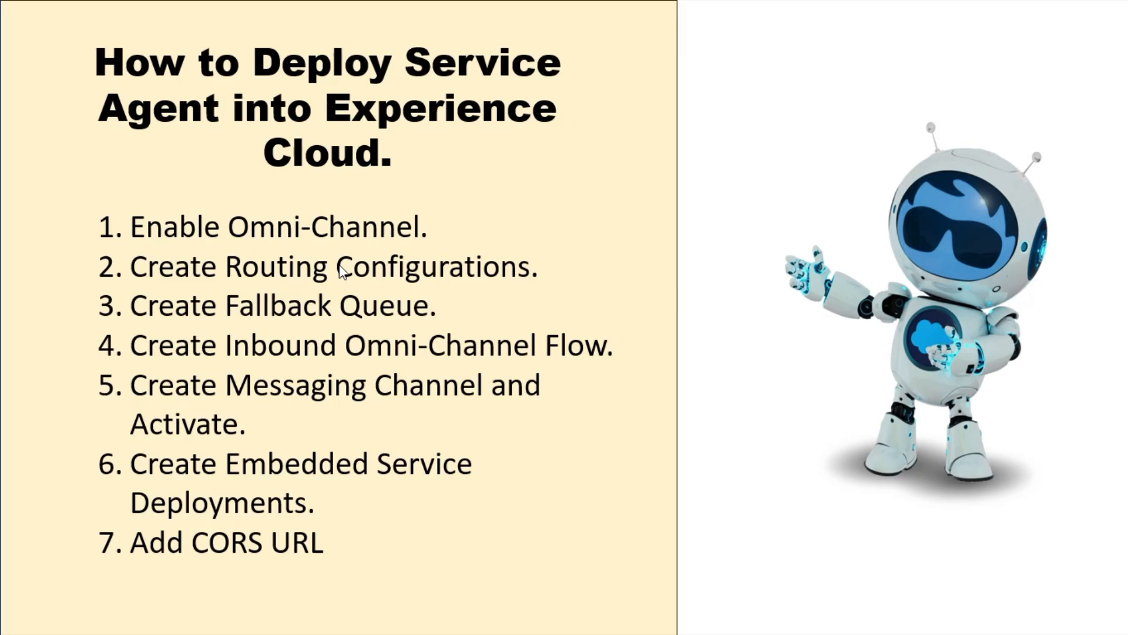
left_click(480, 29)
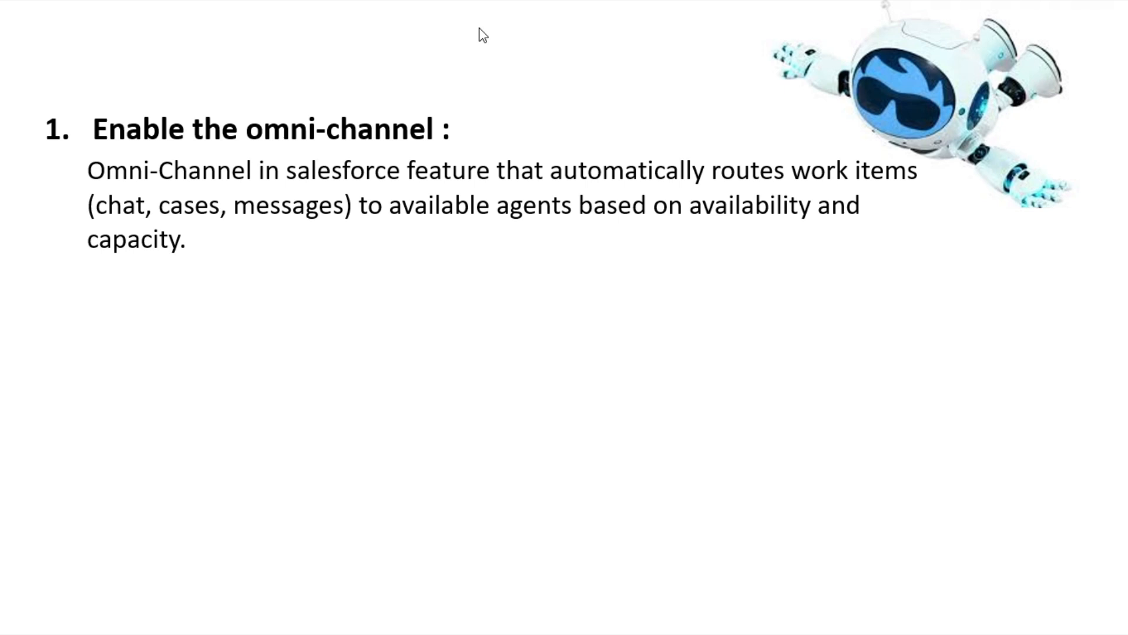
left_click(479, 28)
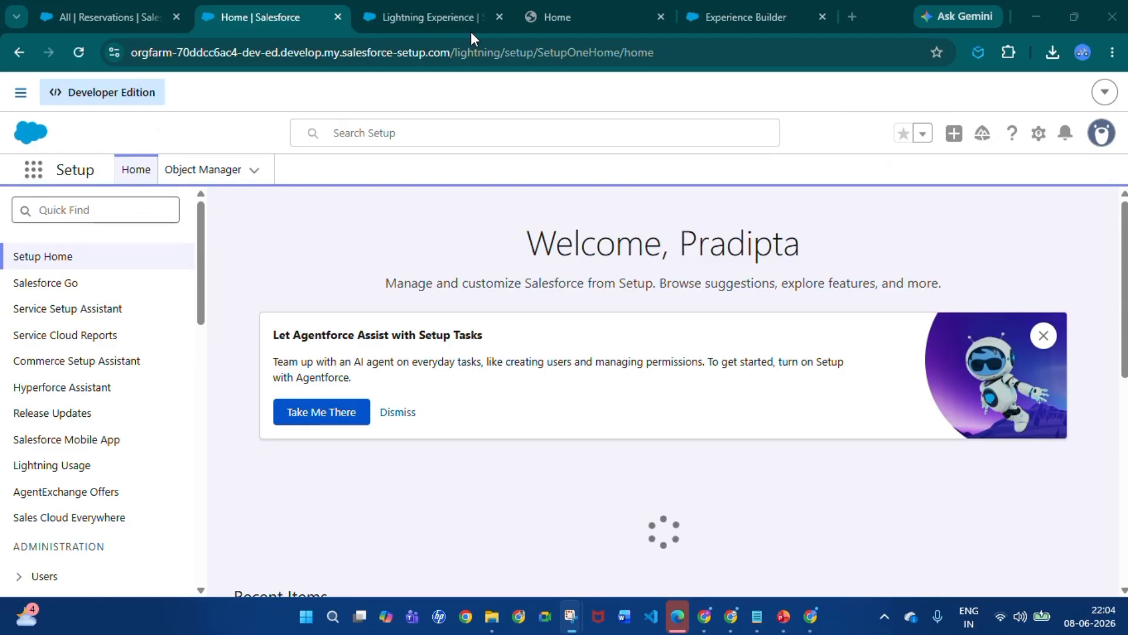
Step: Search Setup for "Routing con" and open the Routing Configurations page
left_click(129, 212)
type("R")
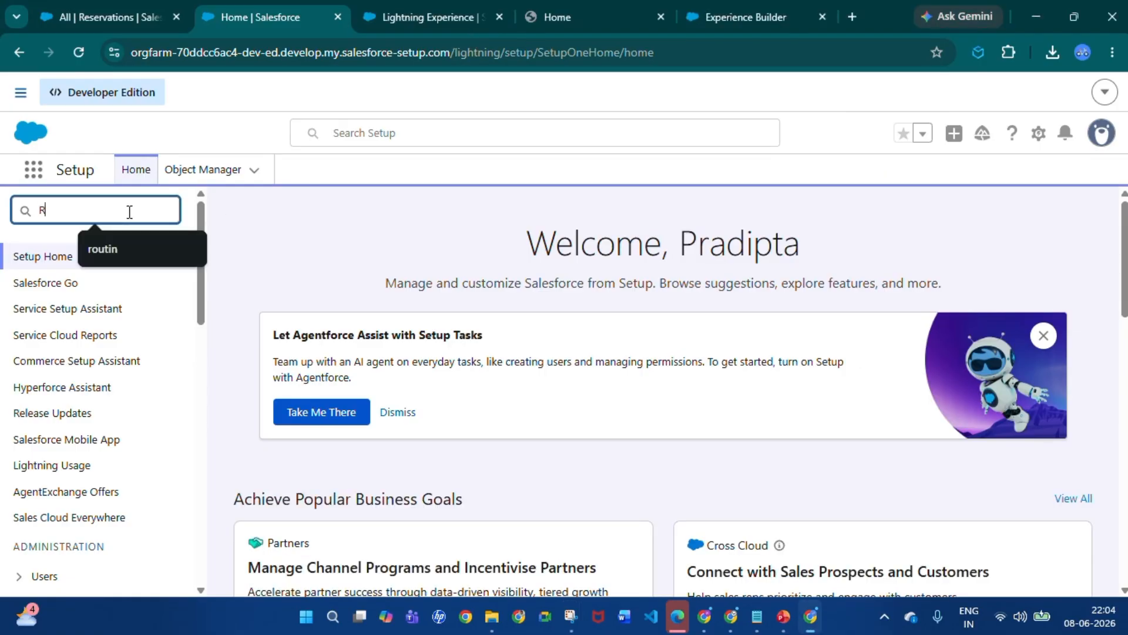
type("outing")
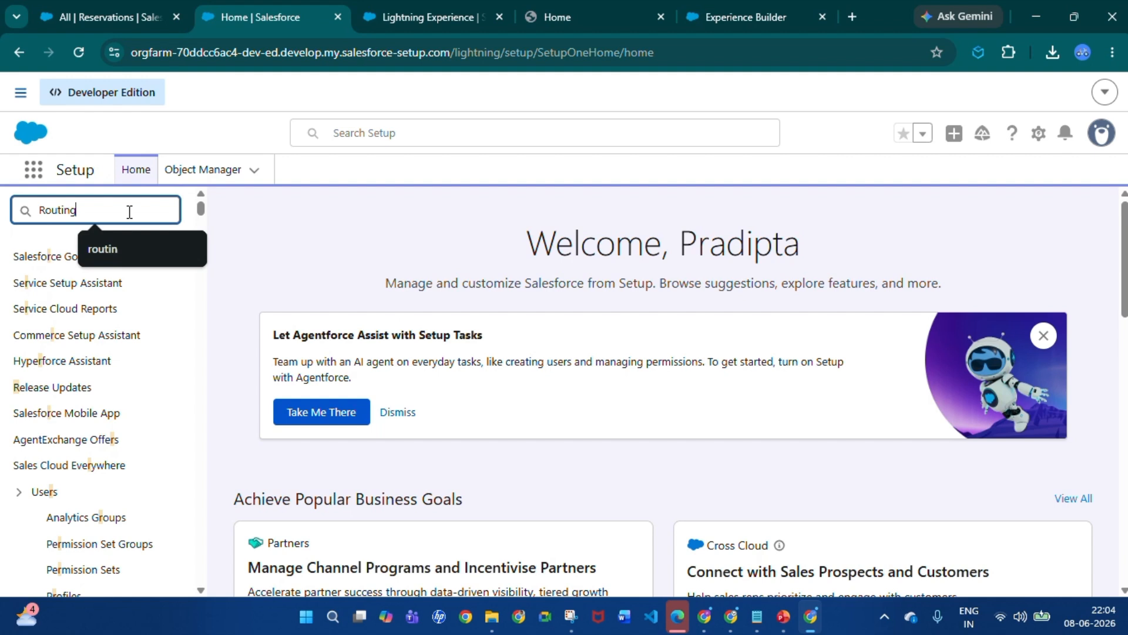
type(" con")
left_click(145, 344)
Step: Start a new routing configuration named "Routing Configuration 1" with the developer name Routing_Configuration_1
left_click(507, 412)
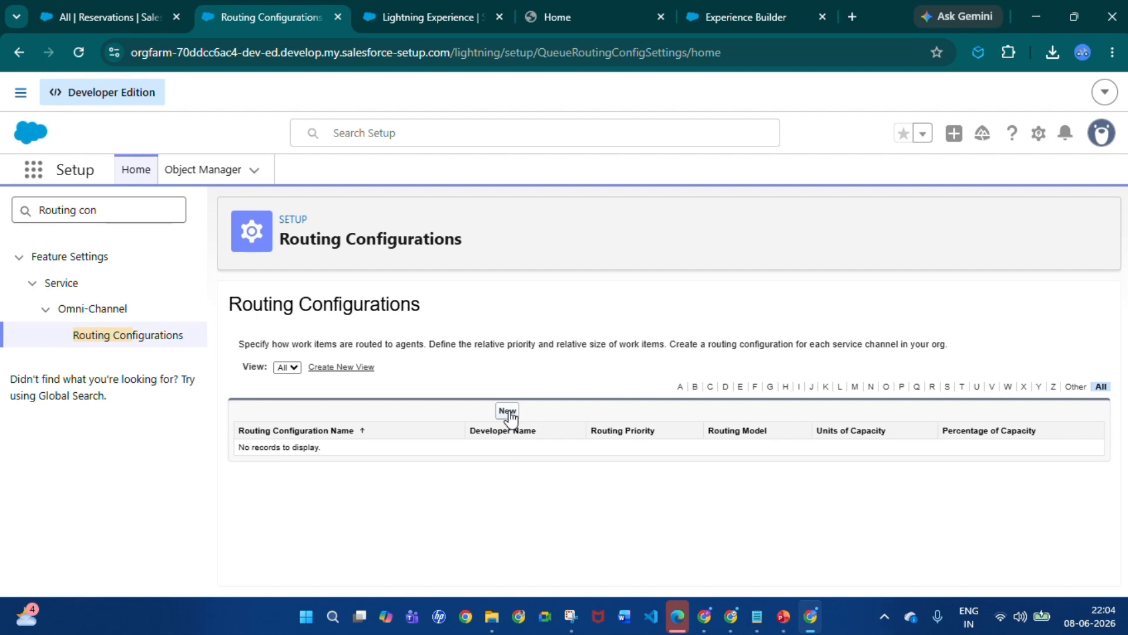
scroll(470, 462, "down", 3)
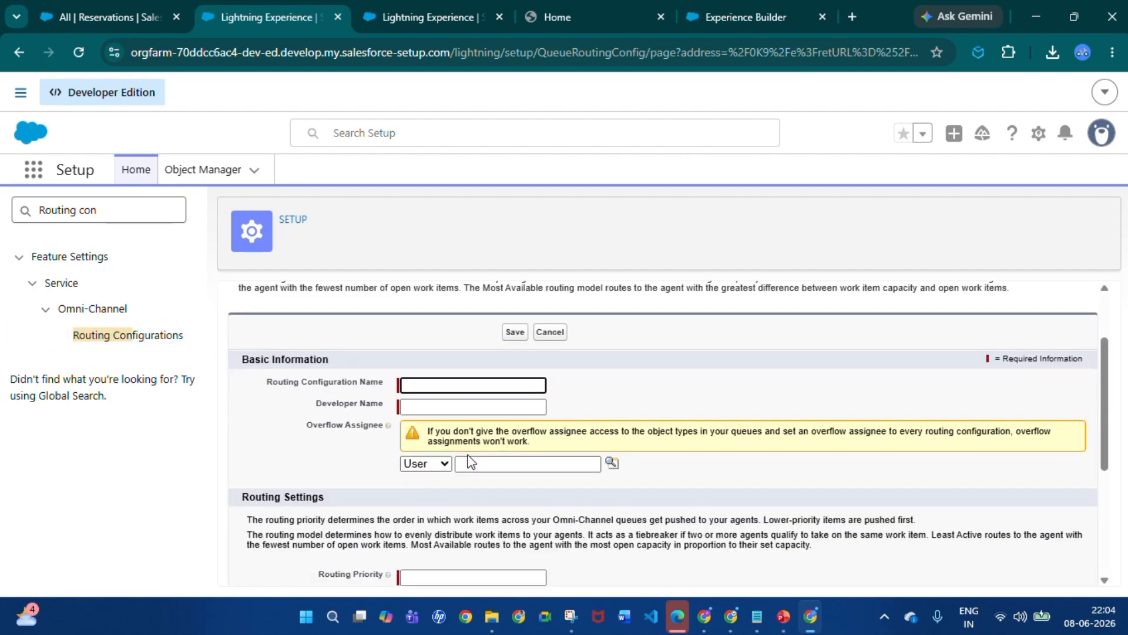
scroll(468, 456, "up", 2)
type("Routing")
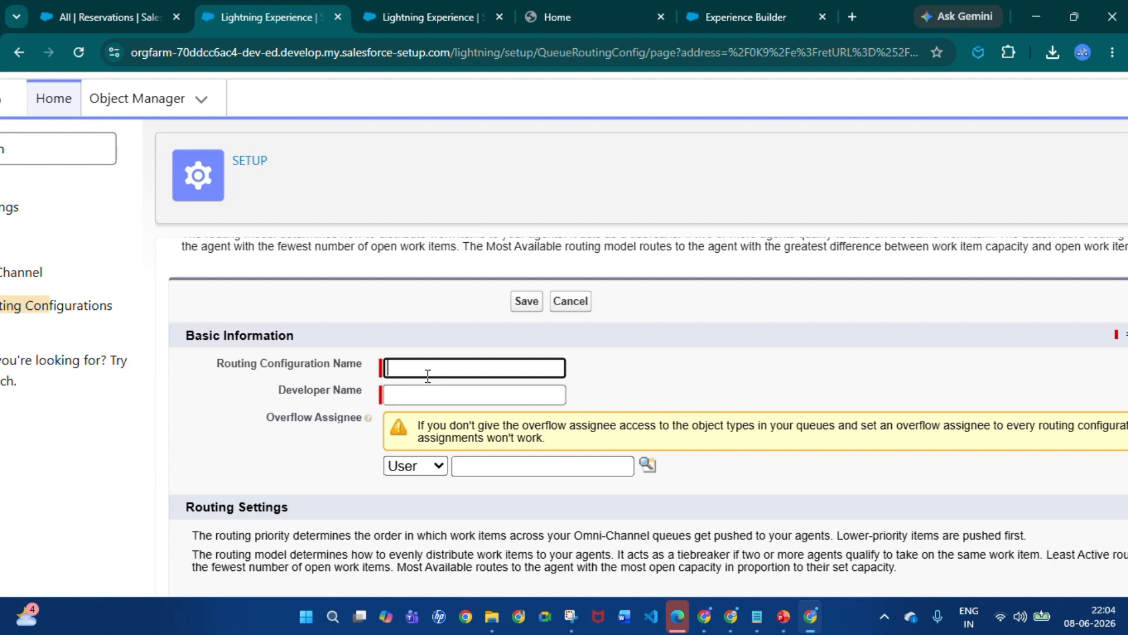
type(" Configuration 1")
left_click(642, 369)
Step: Set the routing priority to 1 and the routing model to Most Available
scroll(545, 440, "up", 1)
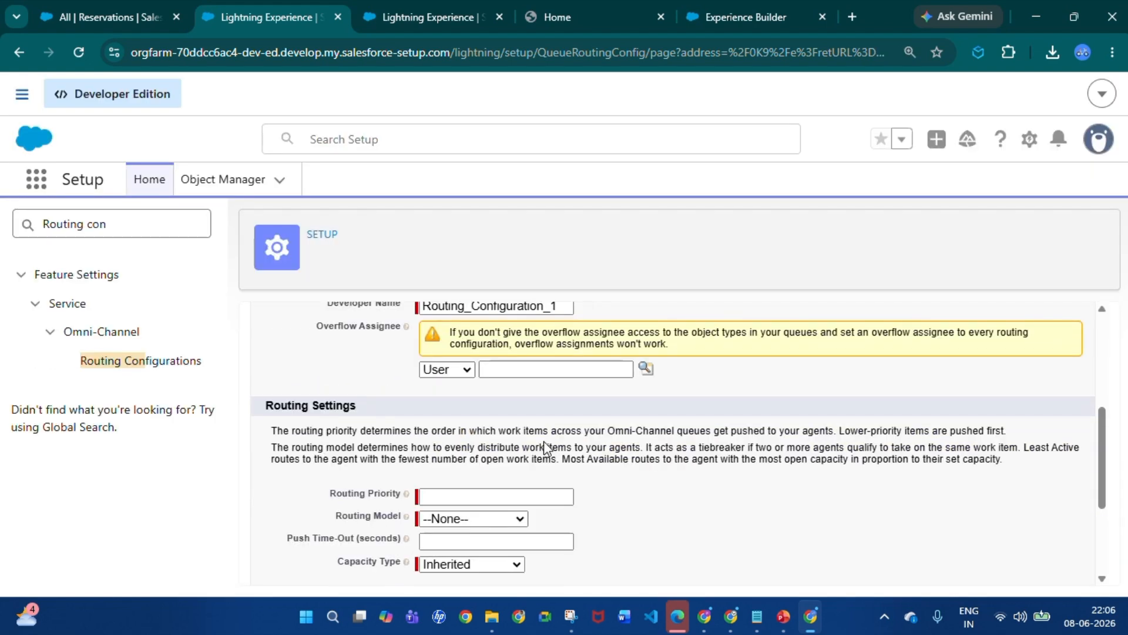
scroll(544, 441, "down", 1)
left_click(475, 434)
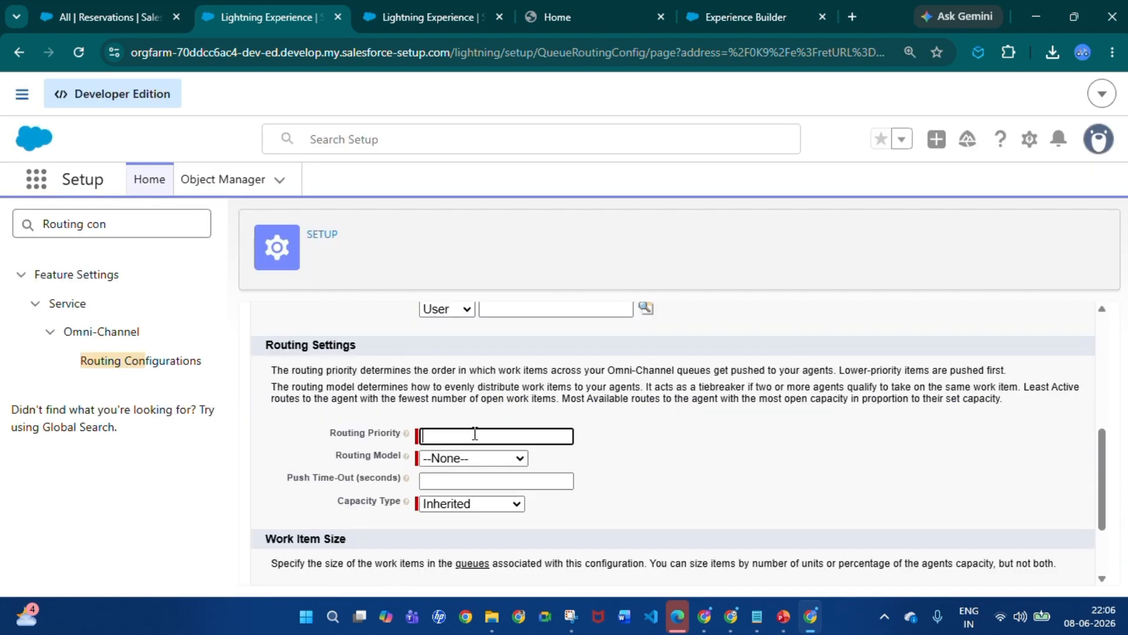
type("1")
left_click(623, 450)
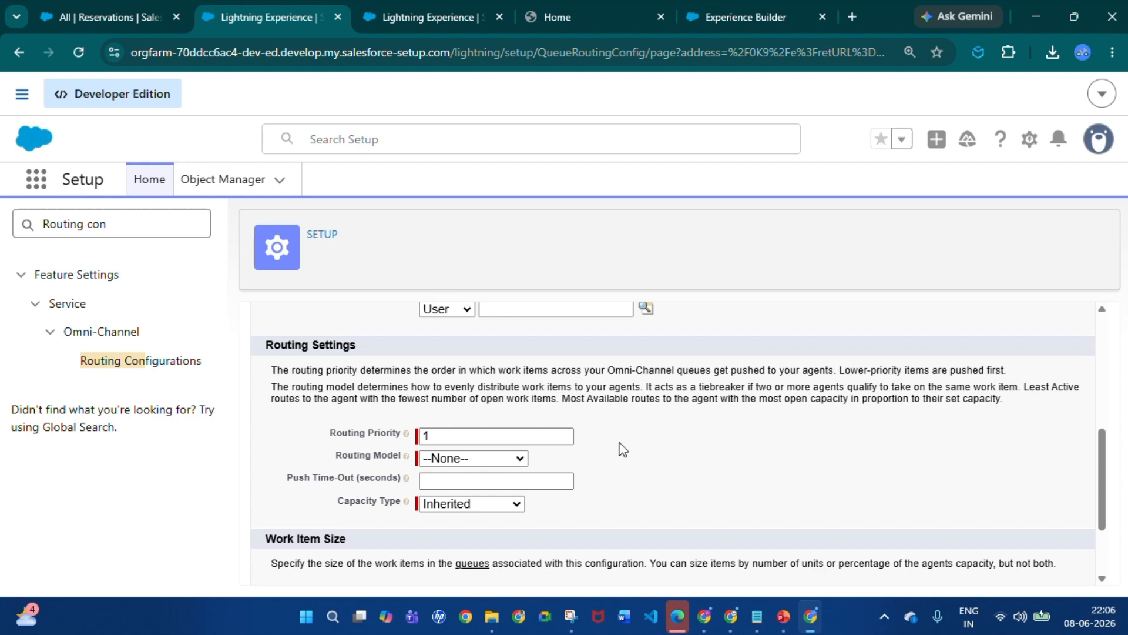
left_click(436, 457)
left_click(449, 515)
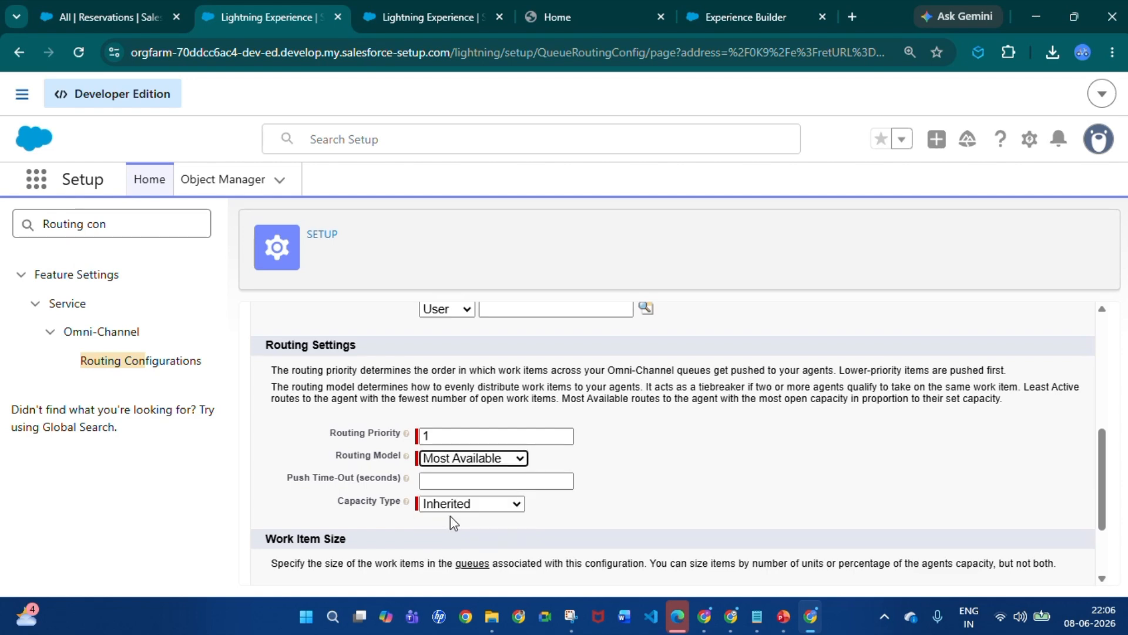
Step: Set the work item size to 1 unit of capacity and save the routing configuration
scroll(588, 506, "down", 1)
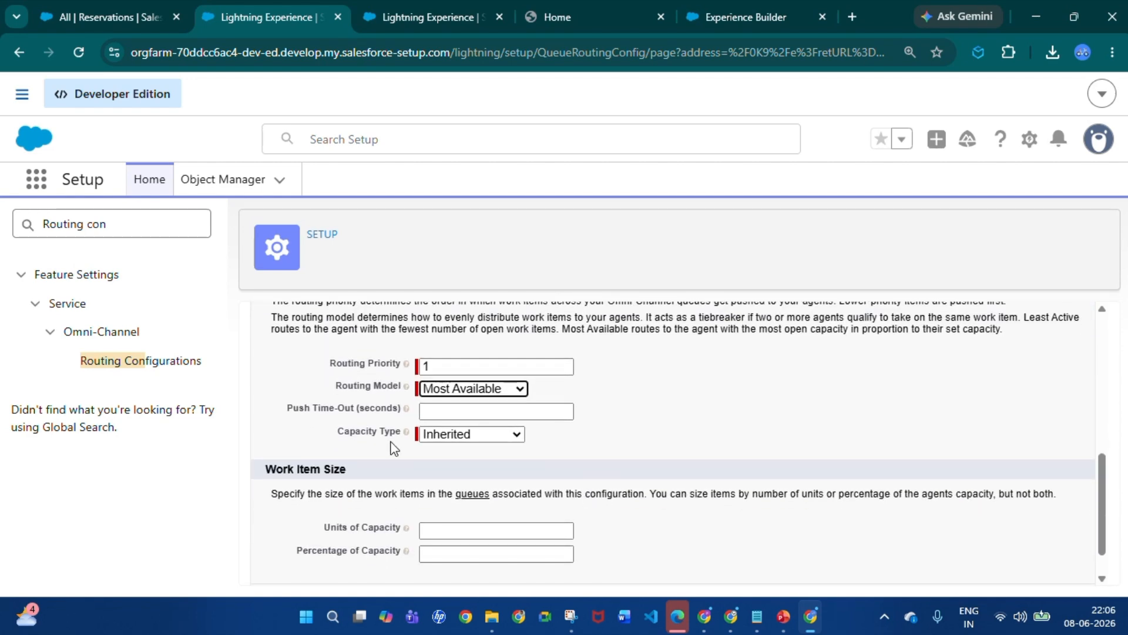
scroll(467, 461, "down", 1)
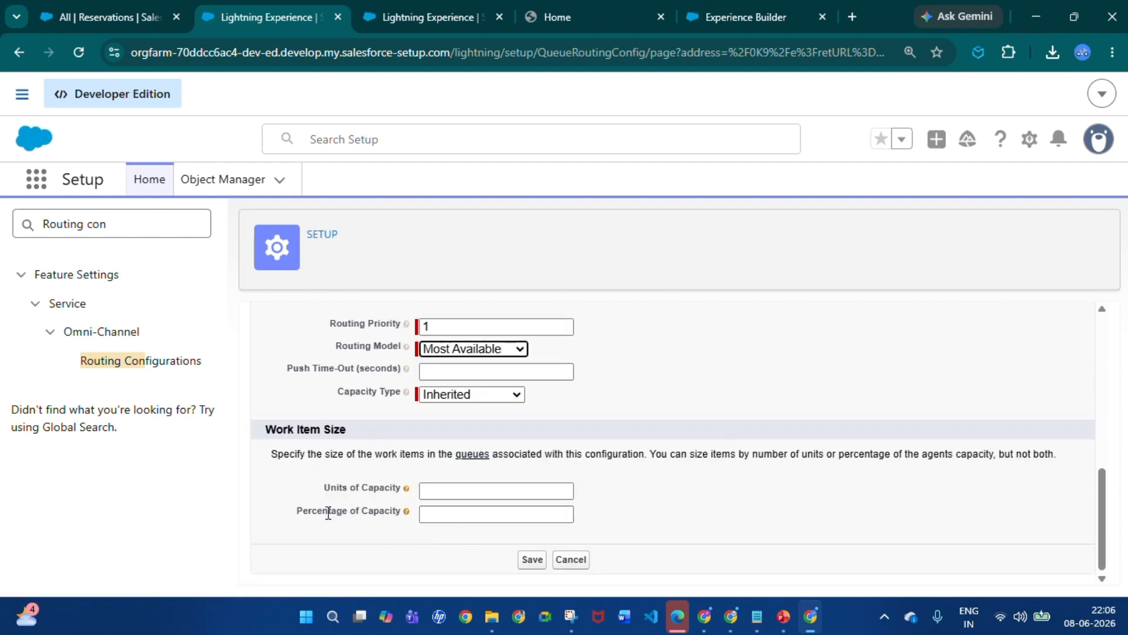
left_click(399, 513)
left_click_drag(398, 513, 303, 514)
left_click(304, 514)
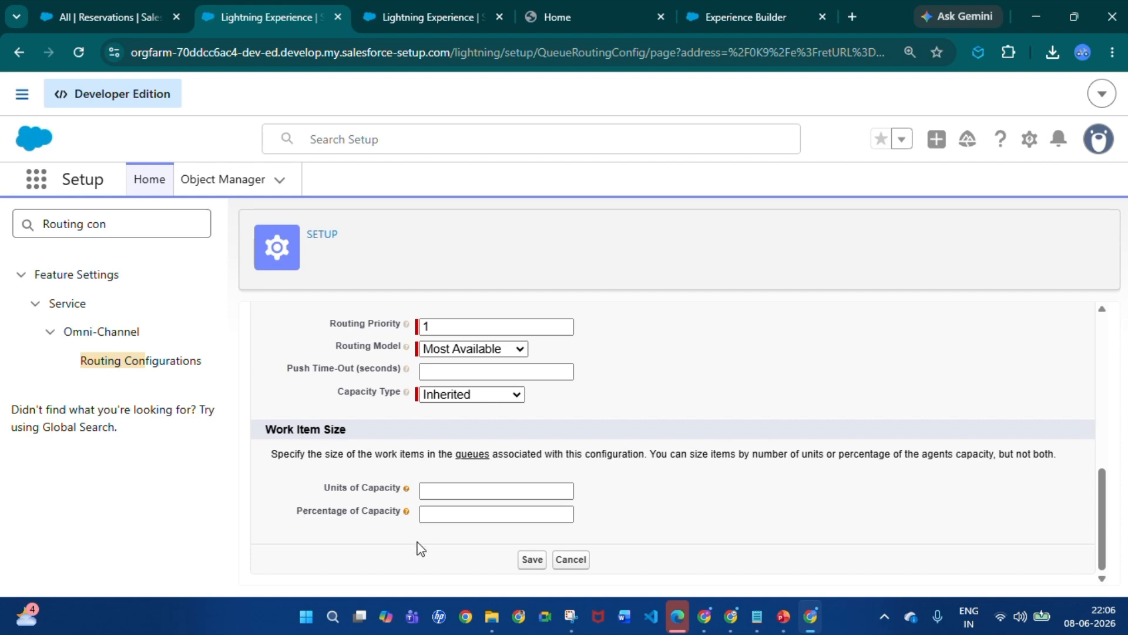
left_click(455, 490)
type("1")
left_click(531, 560)
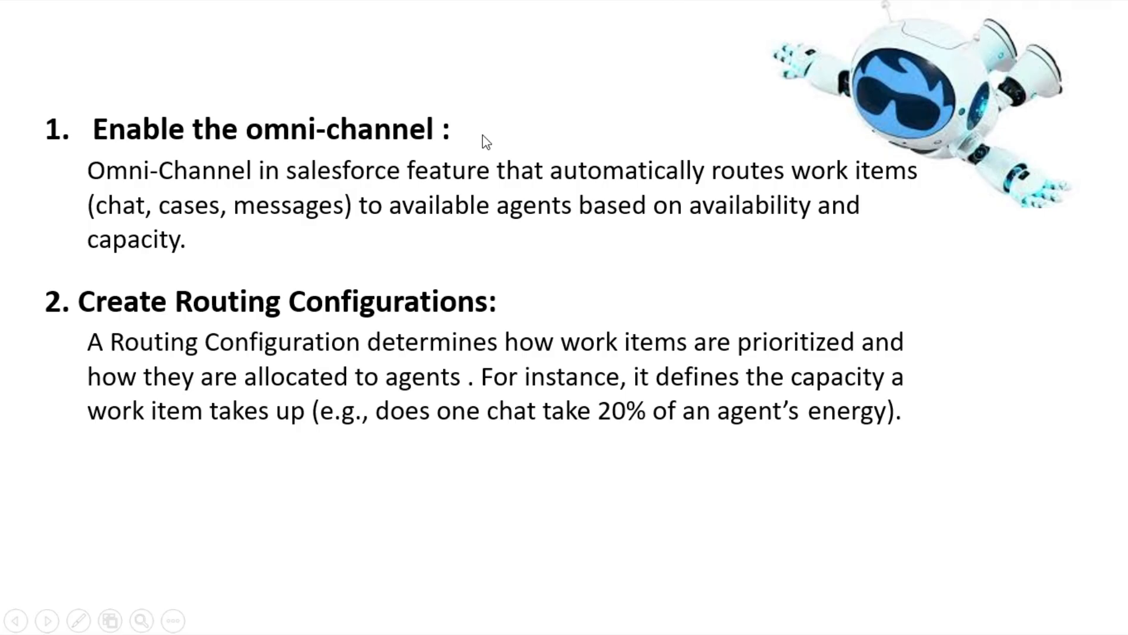
left_click(482, 135)
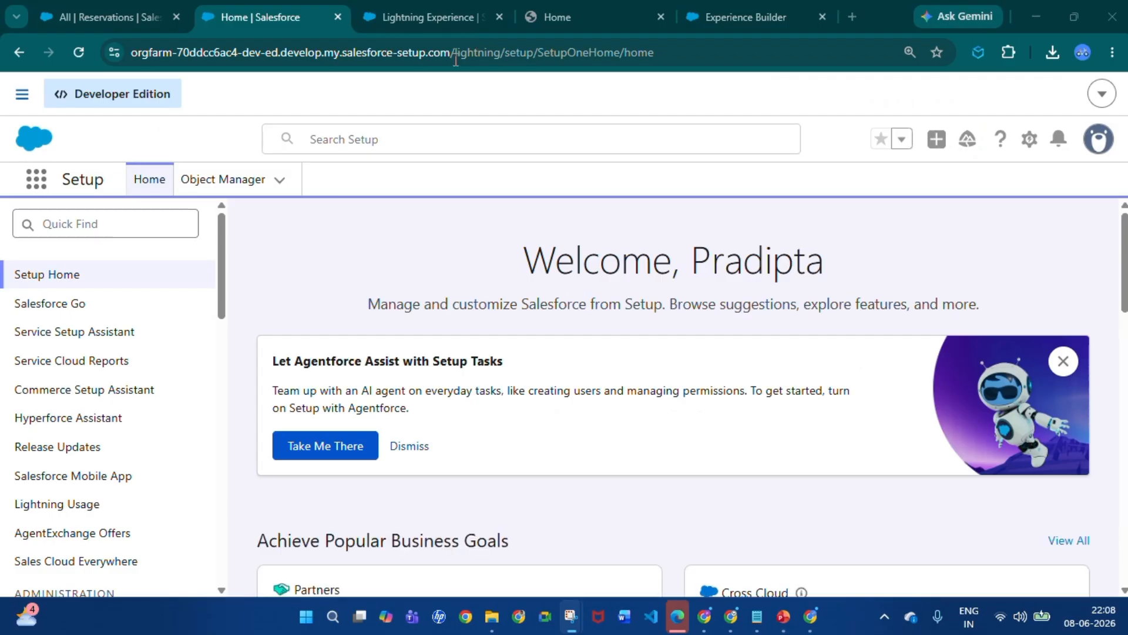
Step: Search Setup for "queue" and open the Queues page under Users
left_click(156, 226)
type("fall")
key("BackSpace")
key("BackSpace")
key("BackSpace")
key("BackSpace")
type("queue")
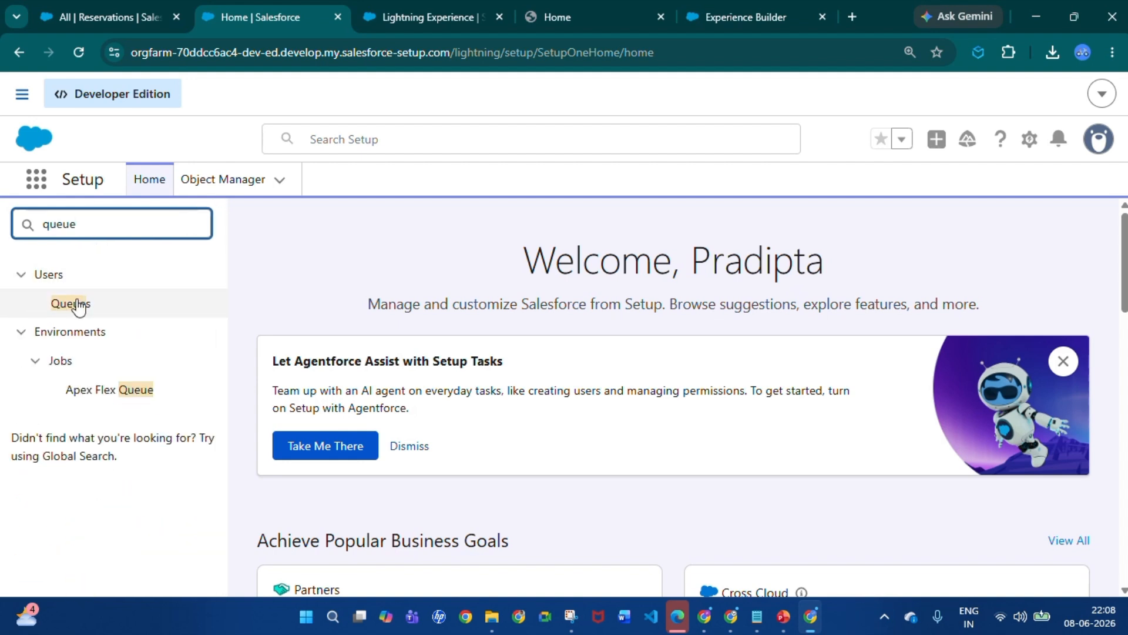
left_click(72, 303)
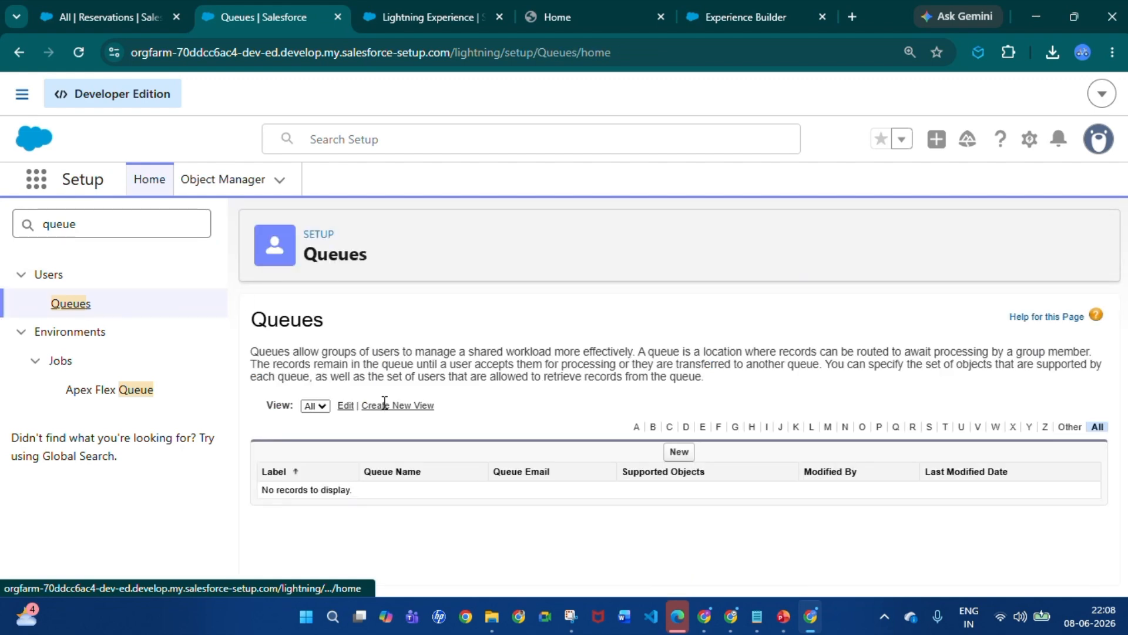
Step: Start a new queue labelled "Fallback Queue 1"
left_click(681, 452)
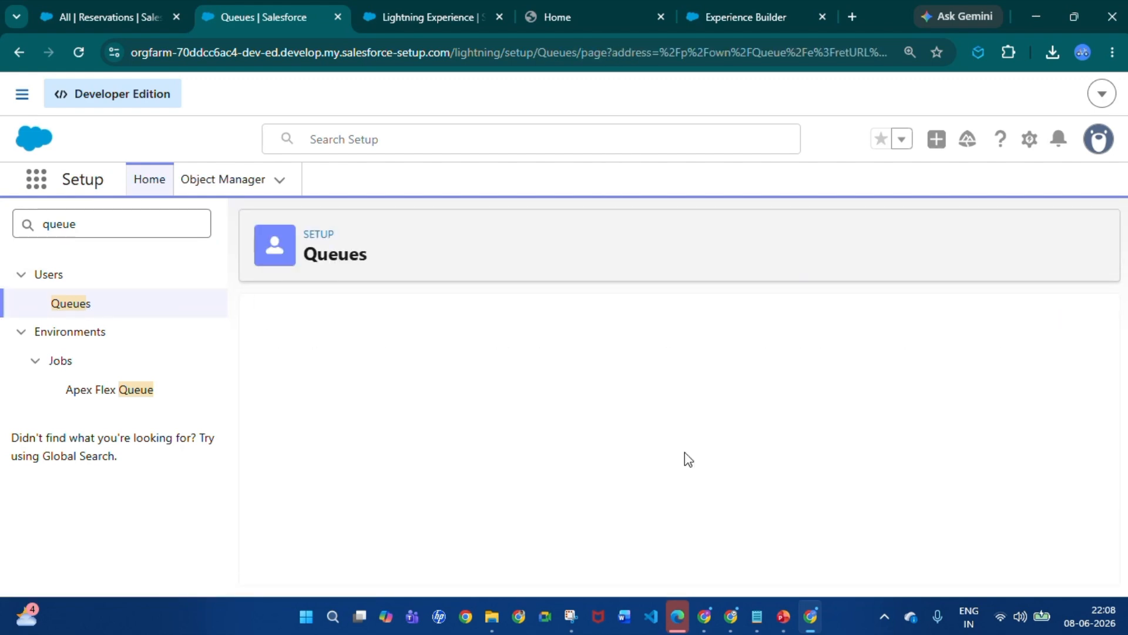
left_click(494, 459)
type("Fa")
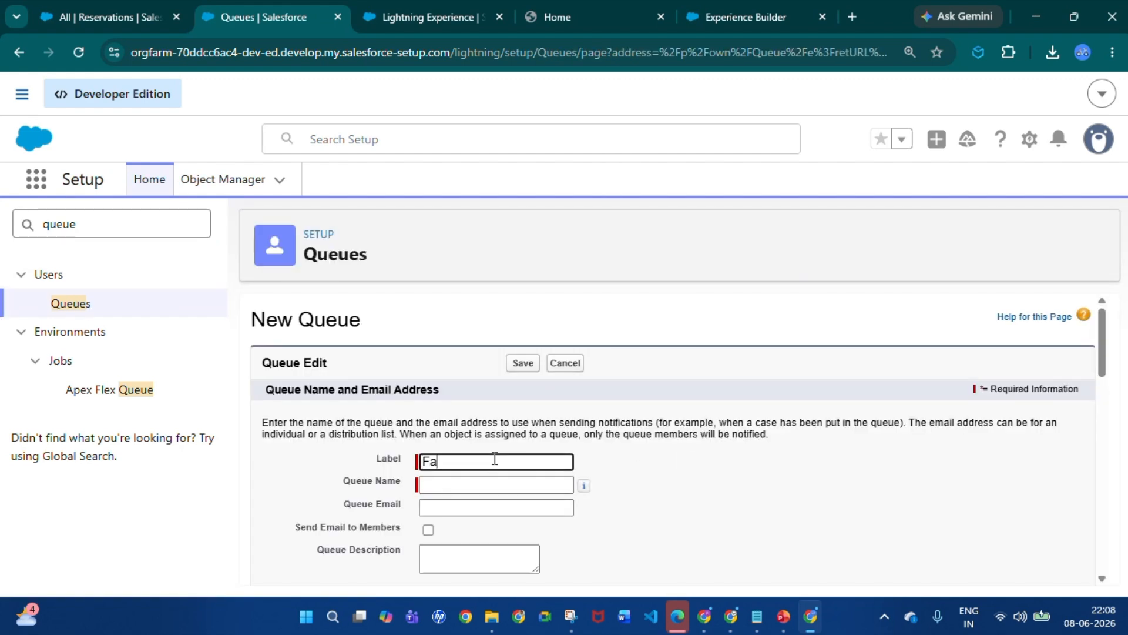
type("llback Queue 1")
left_click(667, 496)
Step: Look up and assign Routing_Configuration_1 as the queue's routing configuration
scroll(647, 505, "down", 4)
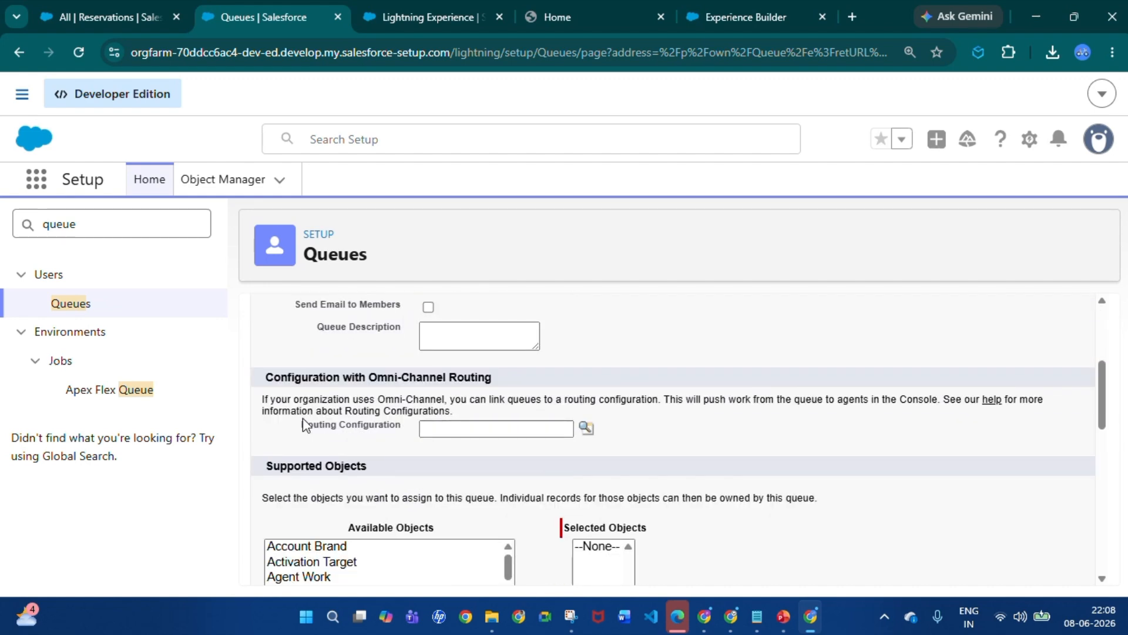
left_click_drag(304, 420, 408, 428)
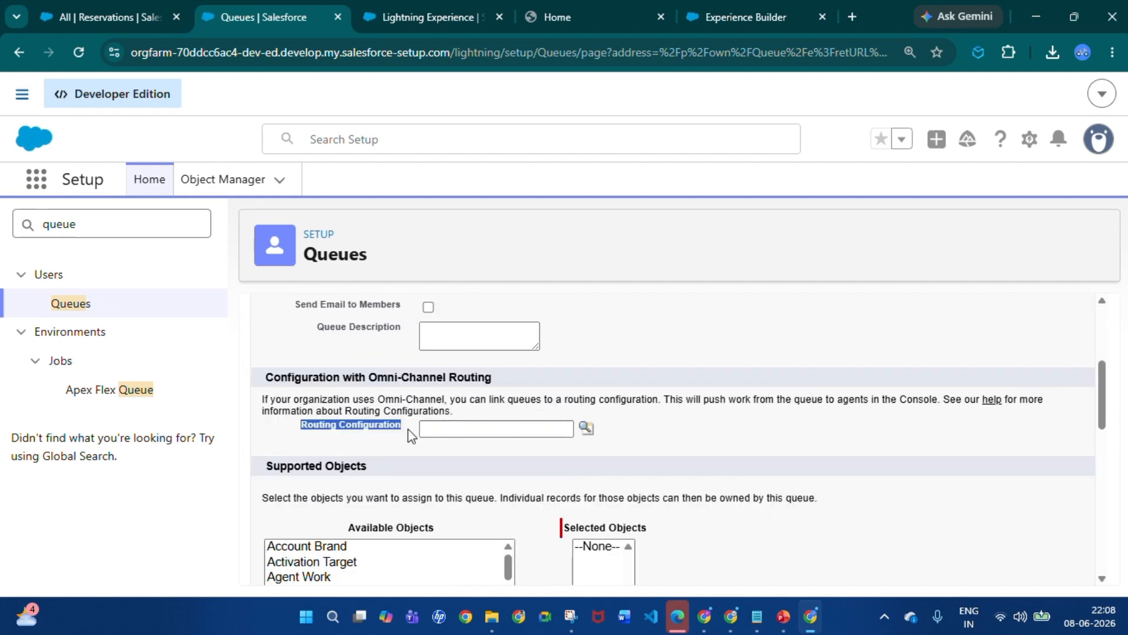
left_click(407, 428)
left_click(585, 429)
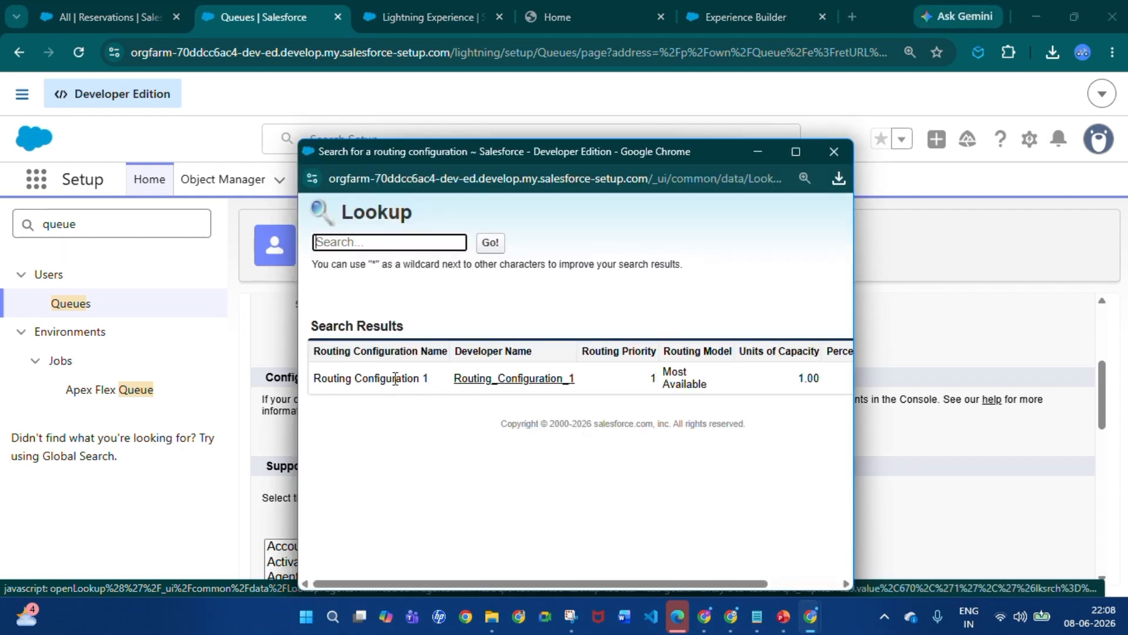
left_click(526, 378)
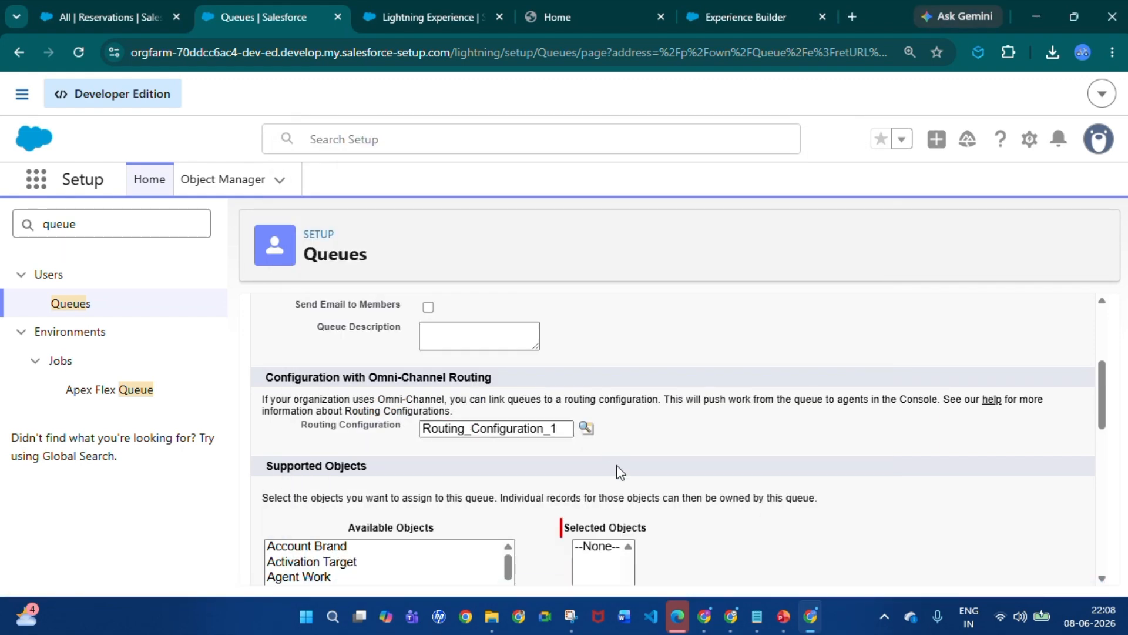
Step: Add Messaging Session to the queue's selected supported objects
scroll(616, 464, "down", 3)
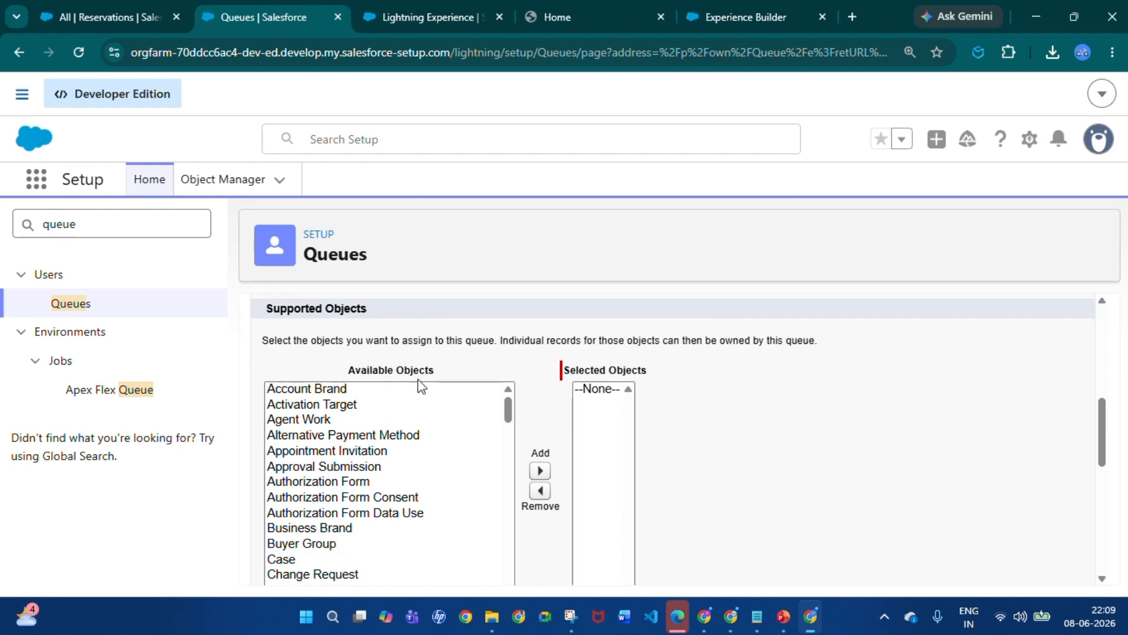
scroll(411, 543, "down", 8)
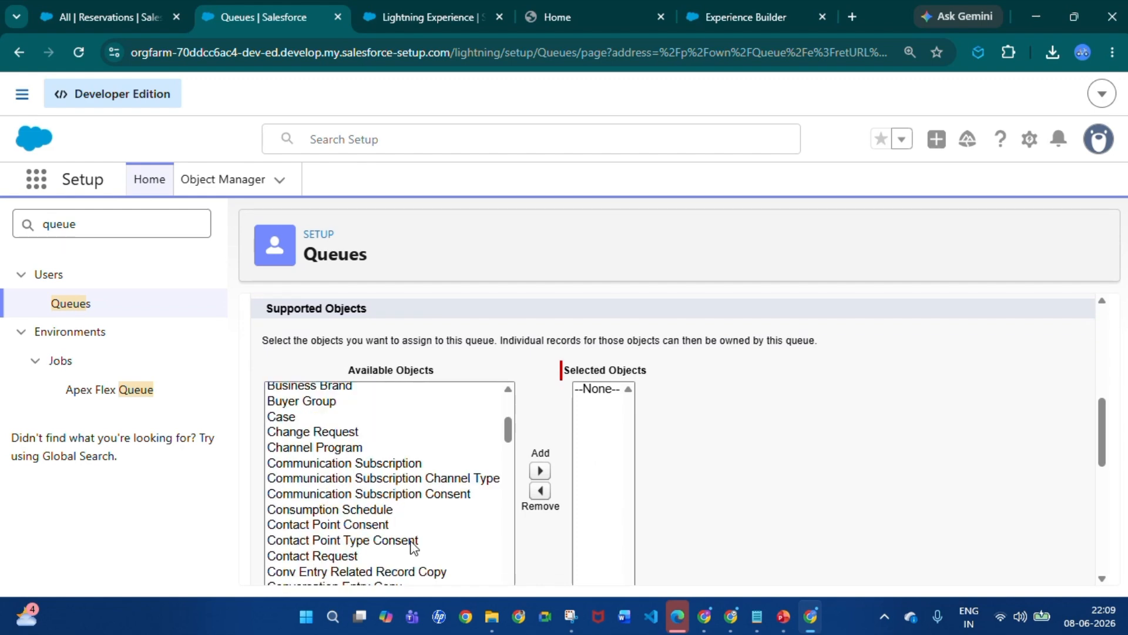
scroll(415, 547, "down", 5)
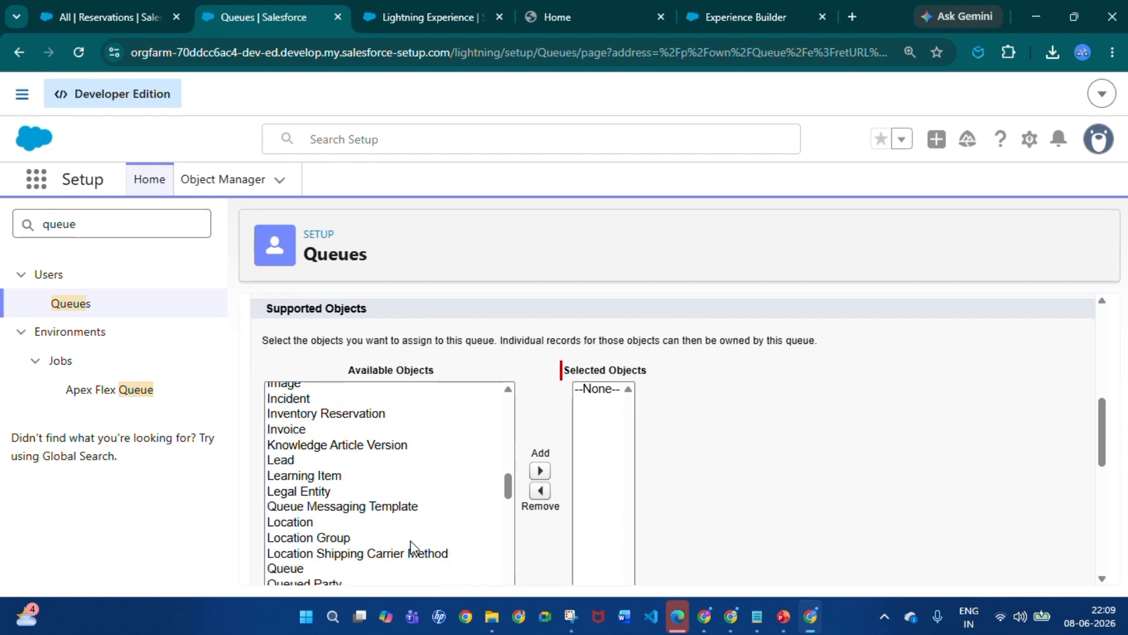
scroll(414, 546, "down", 2)
left_click(414, 548)
left_click(540, 457)
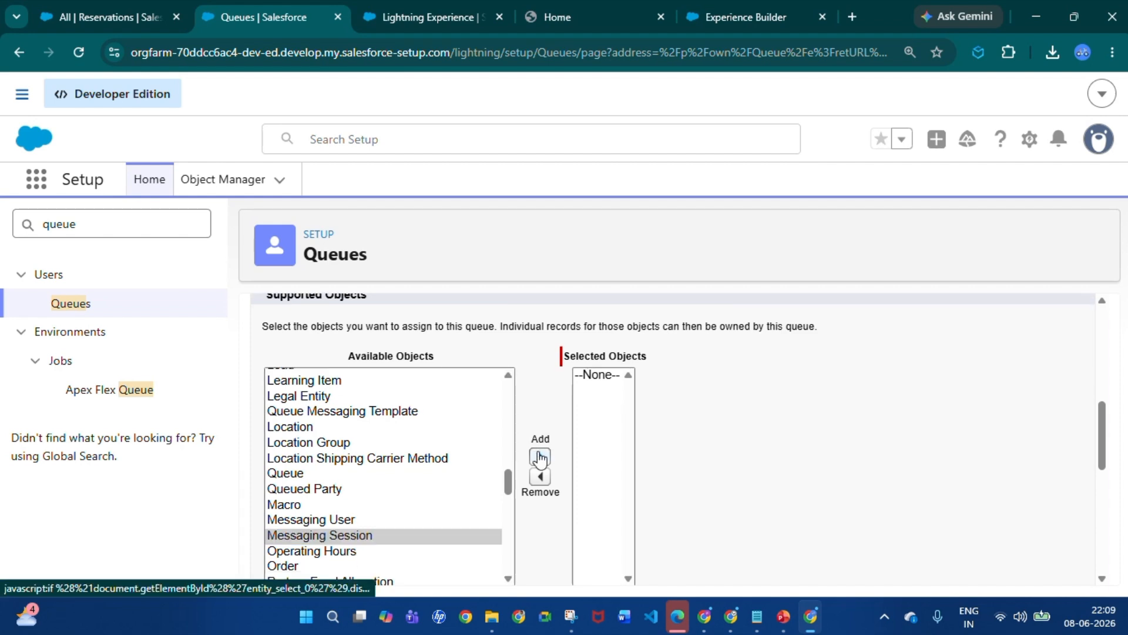
scroll(743, 412, "up", 1)
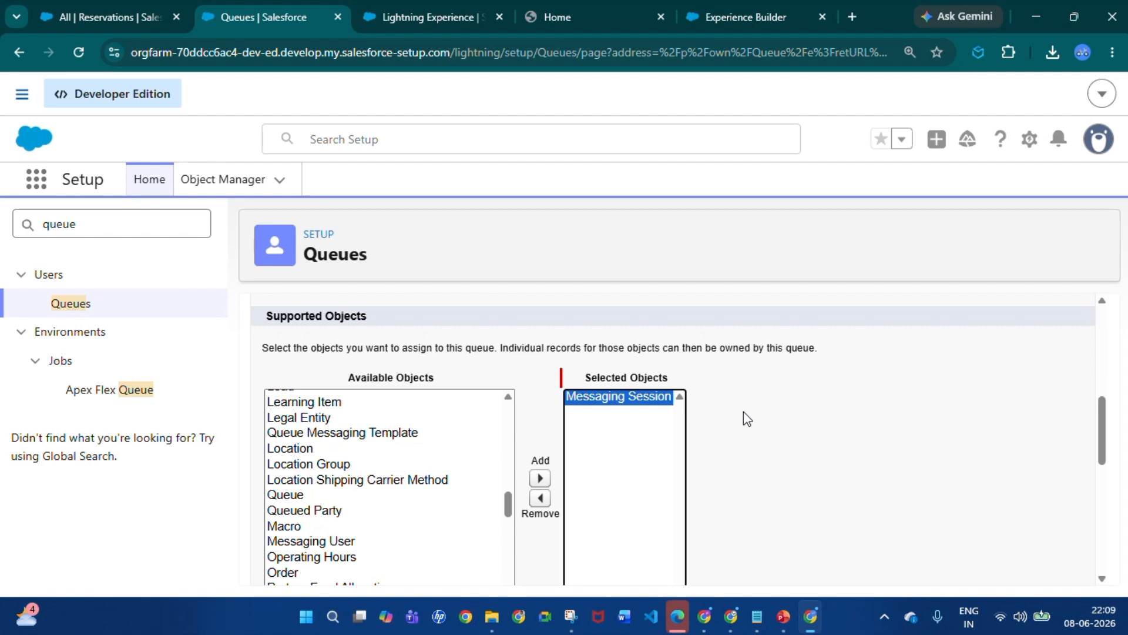
left_click(743, 411)
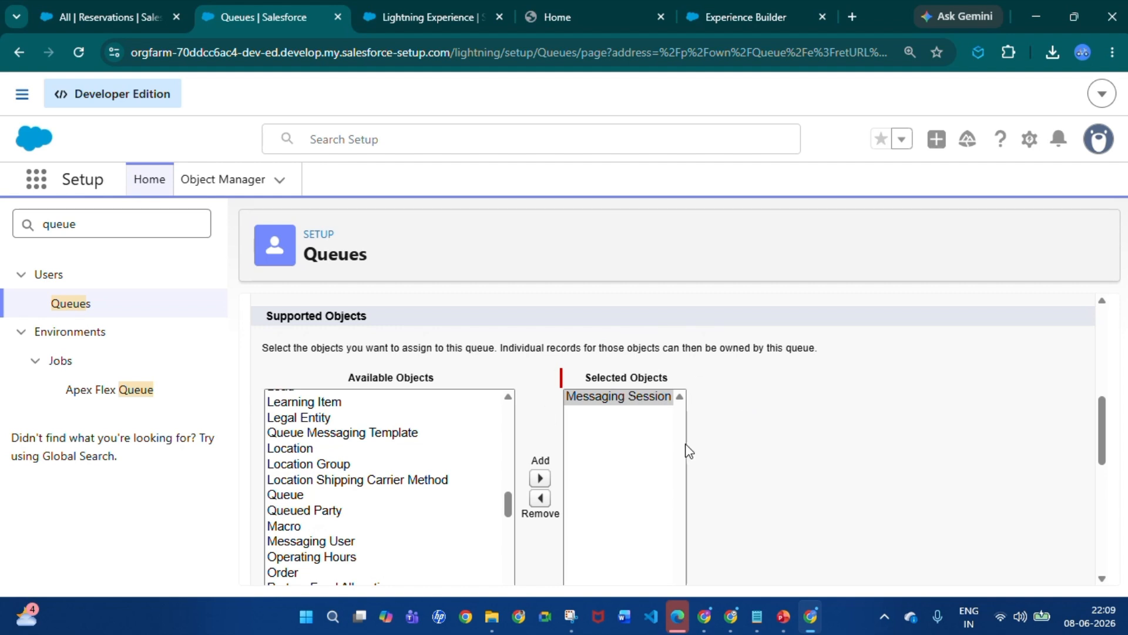
Step: Add the logged-in user's own account as a queue member and save the queue
scroll(722, 470, "down", 1)
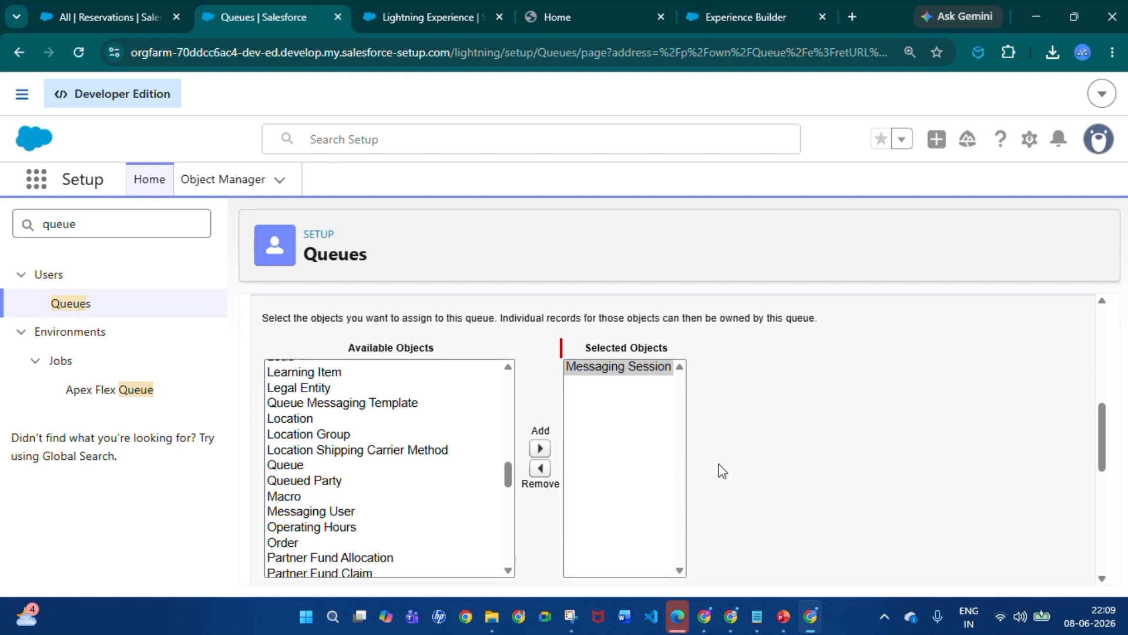
scroll(722, 470, "down", 4)
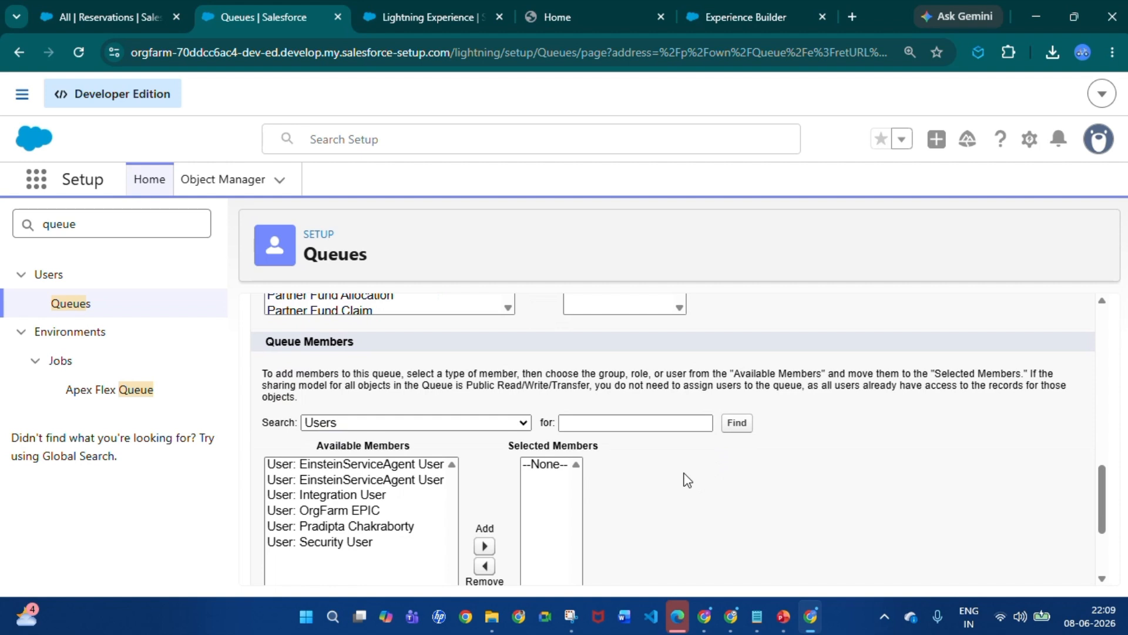
scroll(653, 502, "down", 1)
scroll(480, 397, "up", 1)
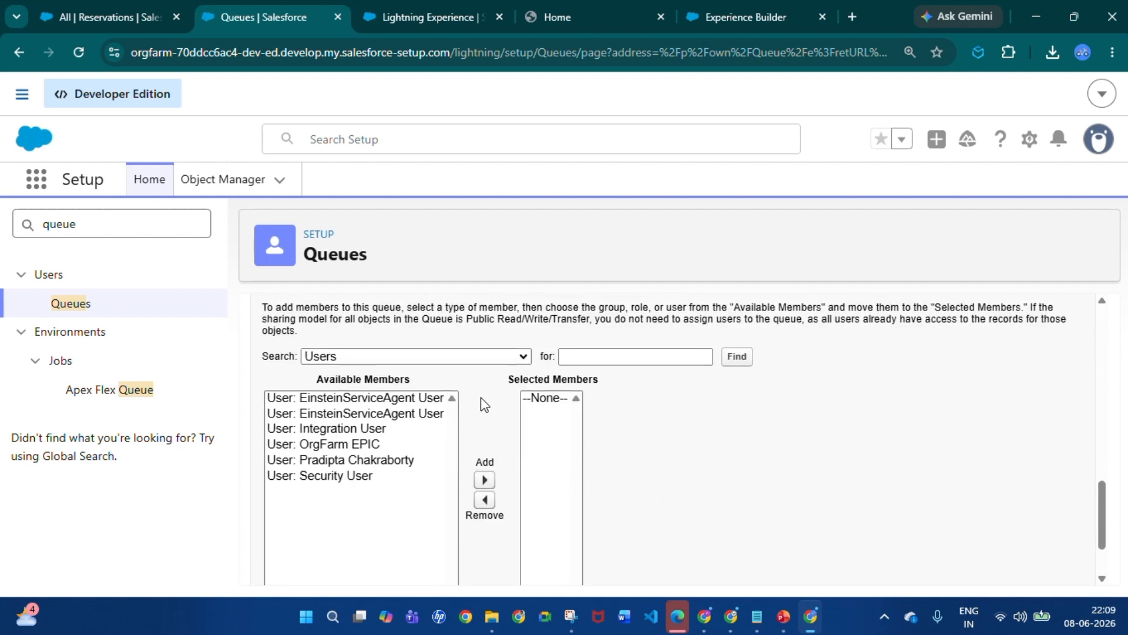
left_click(369, 461)
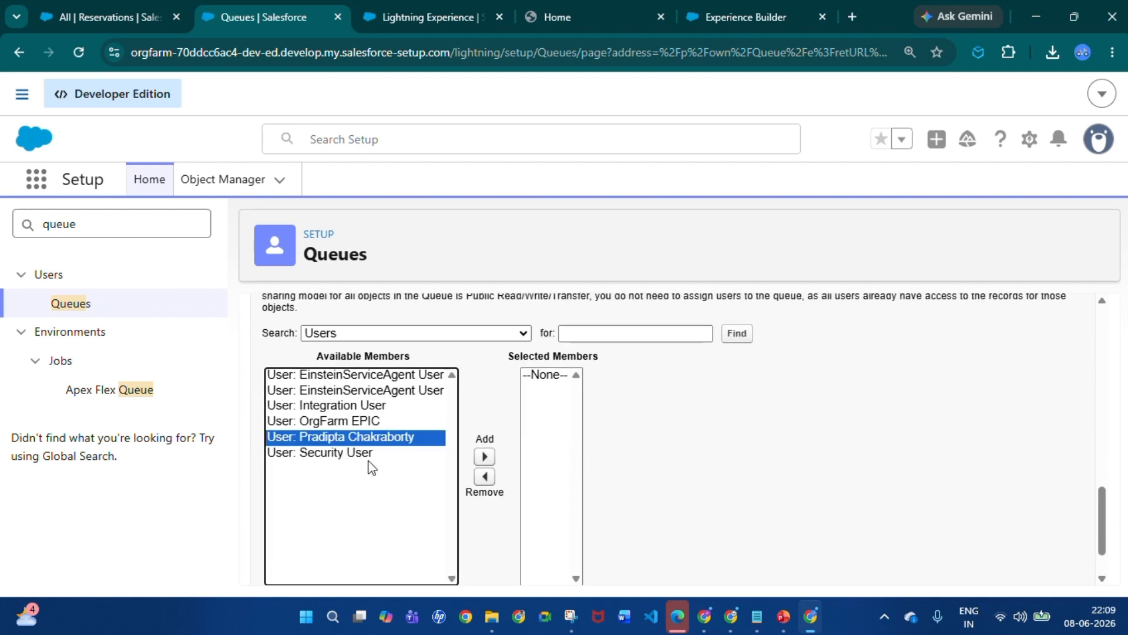
left_click(484, 456)
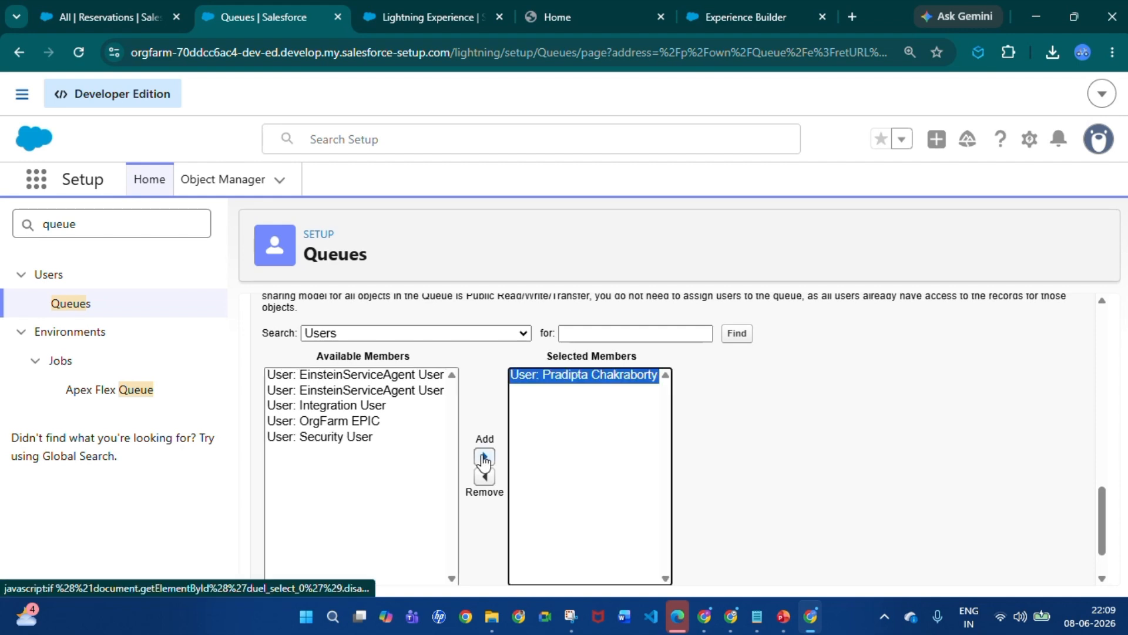
scroll(699, 513, "down", 1)
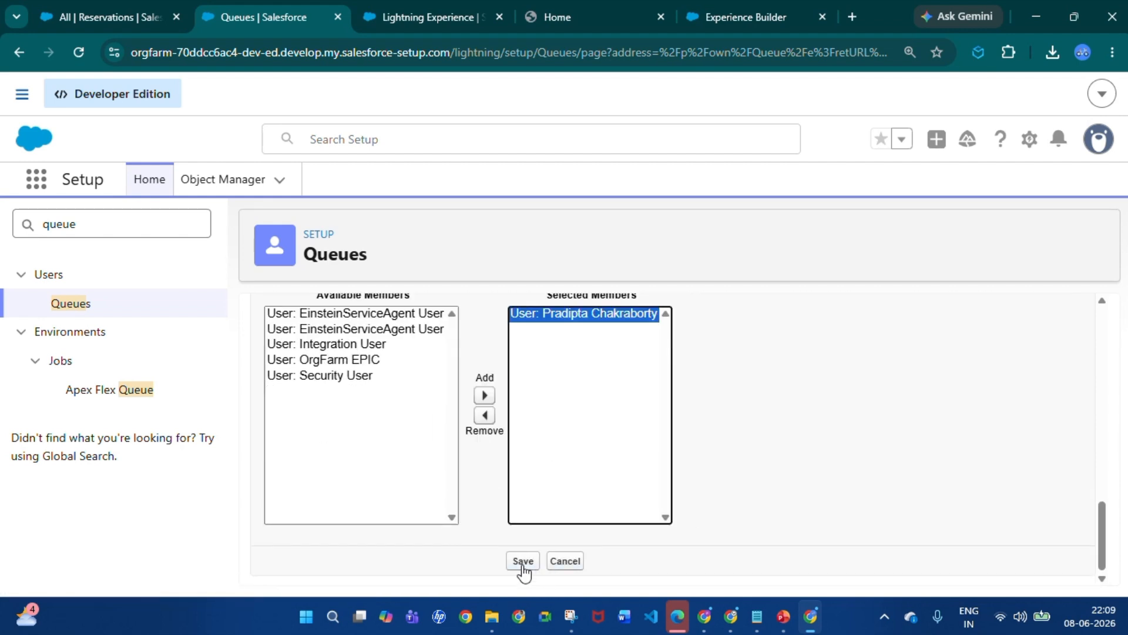
left_click(522, 563)
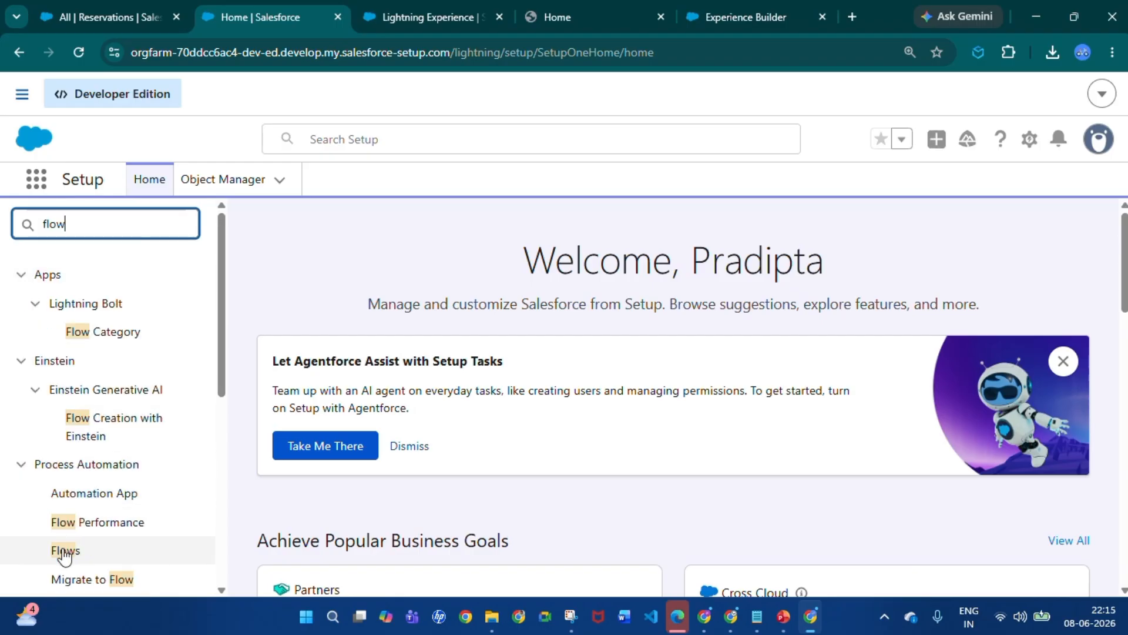
Step: Open the Flows setup page and create a new Omni-Channel Flow, searching the automation types for "omni"
left_click(65, 555)
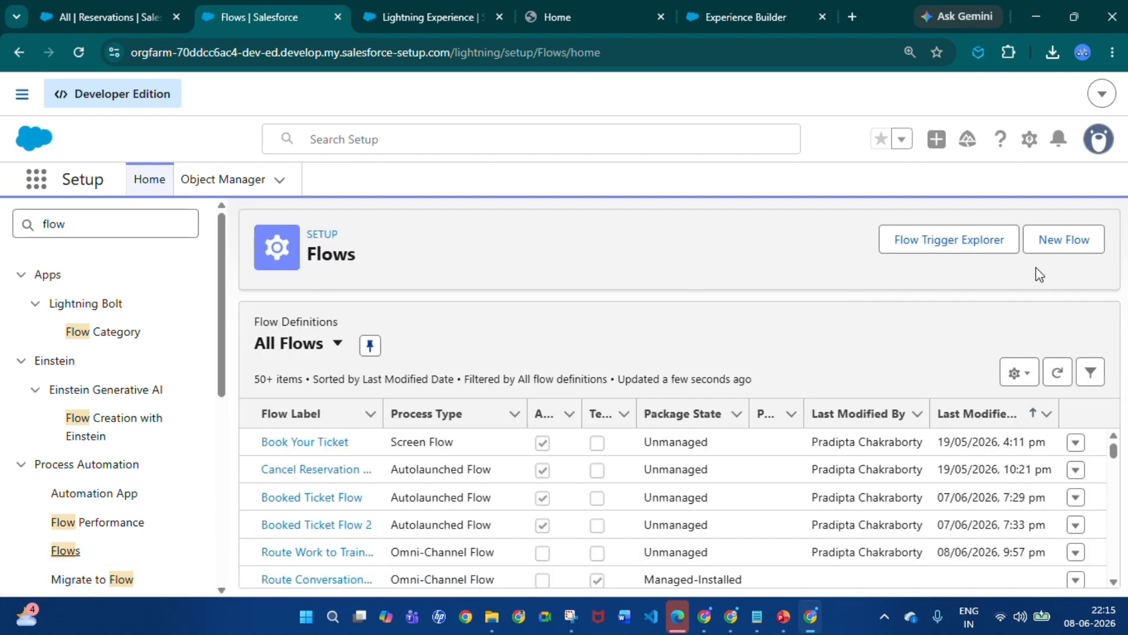
left_click(1057, 249)
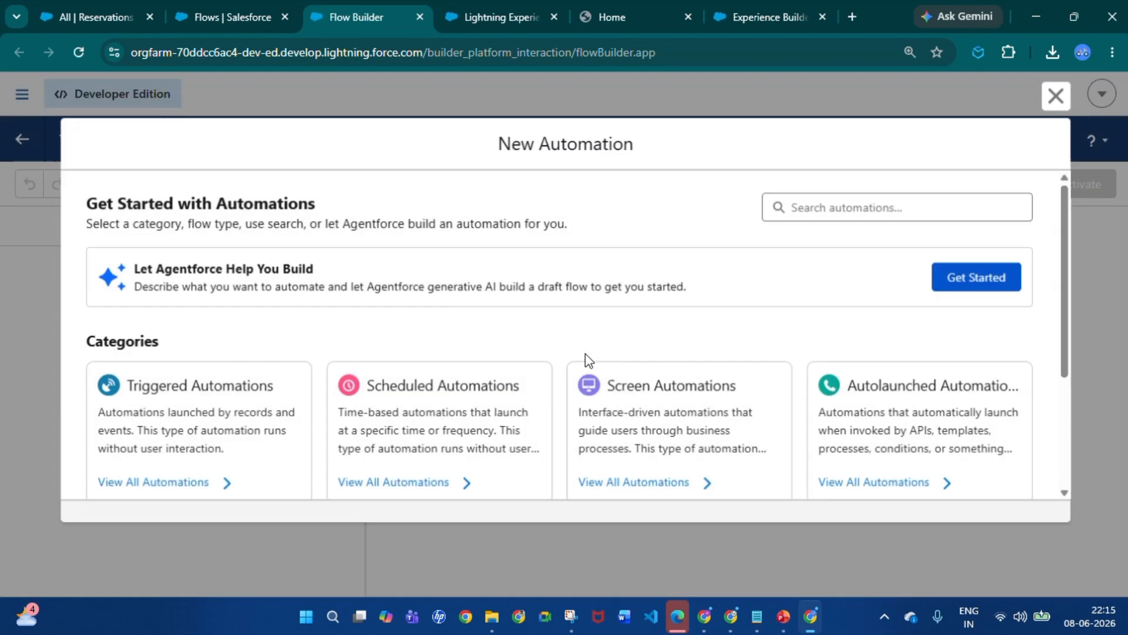
scroll(449, 435, "down", 3)
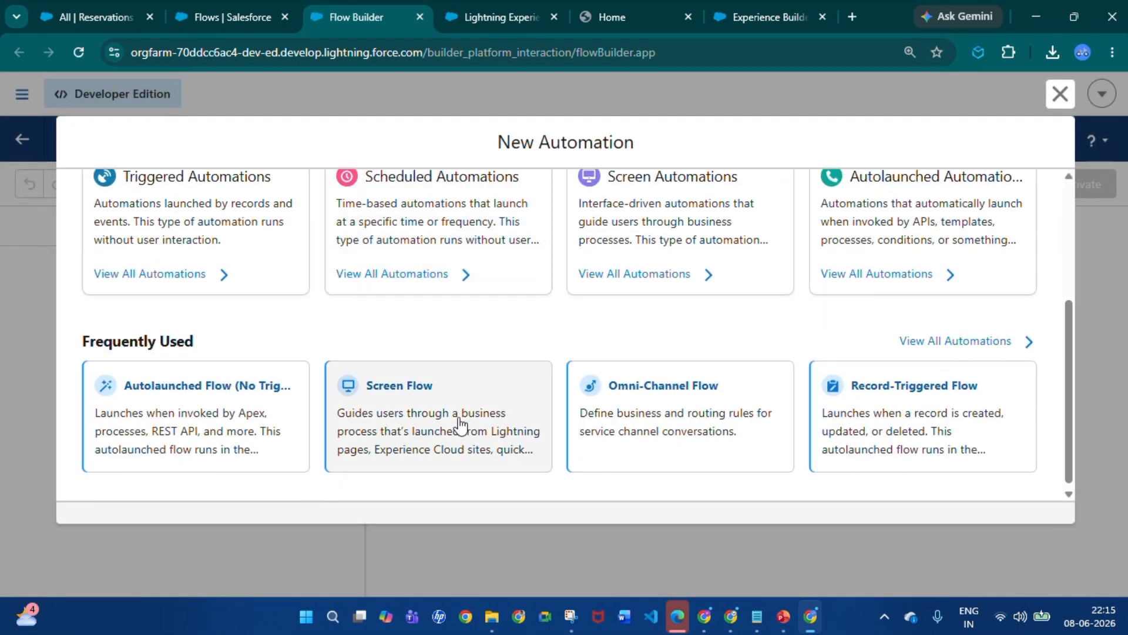
scroll(460, 424, "up", 3)
type("omni")
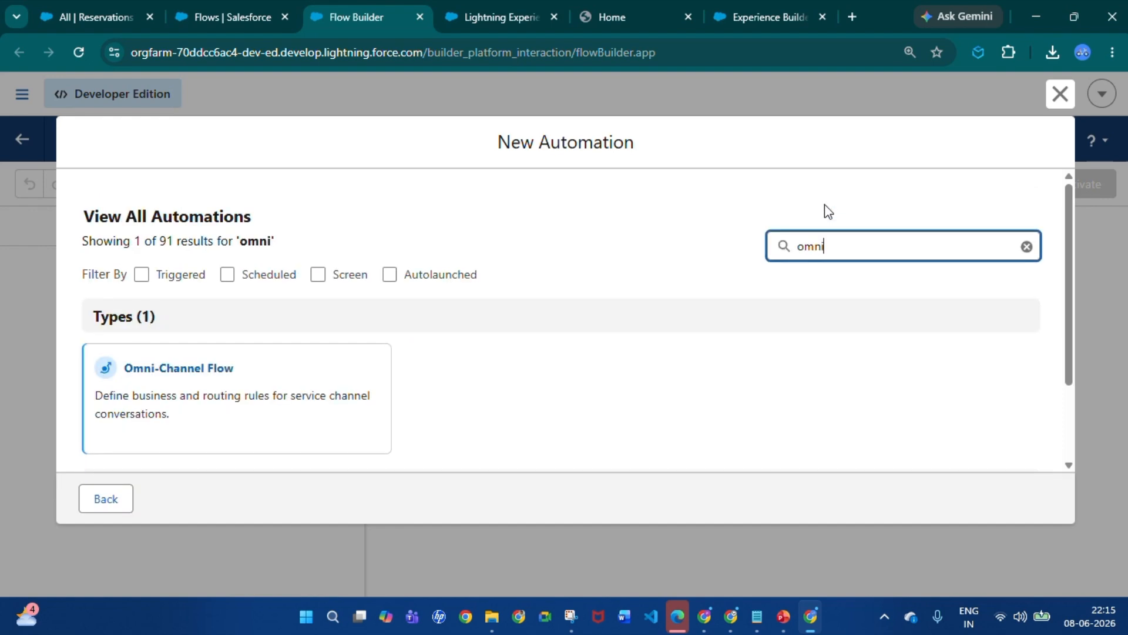
left_click(210, 395)
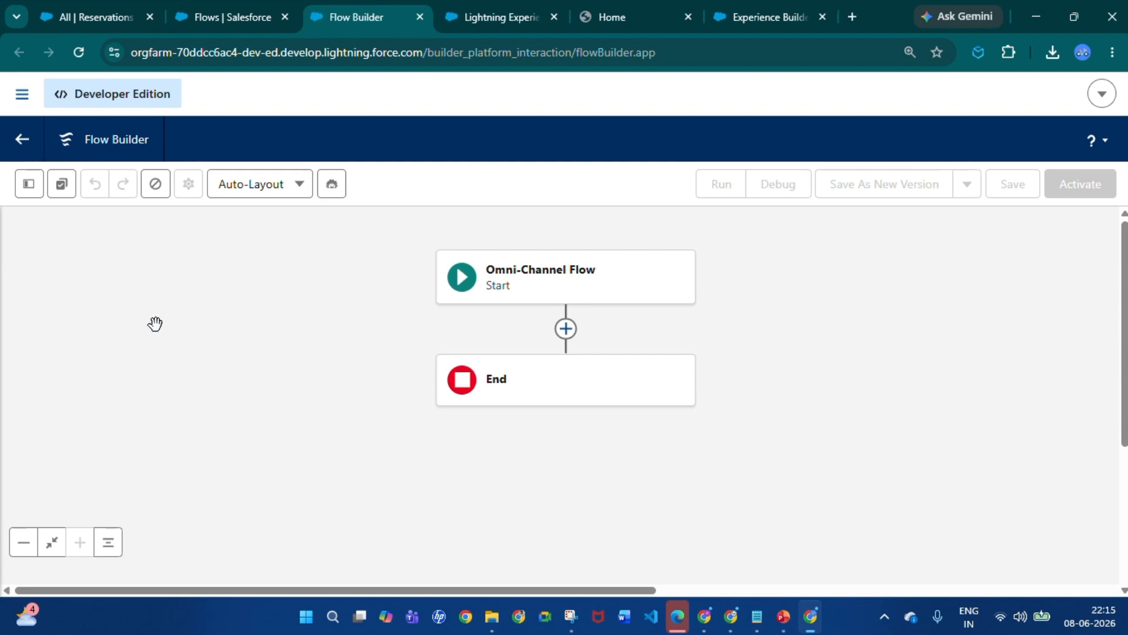
Step: Start a new flow resource of type Variable with the API name recordId
left_click(31, 189)
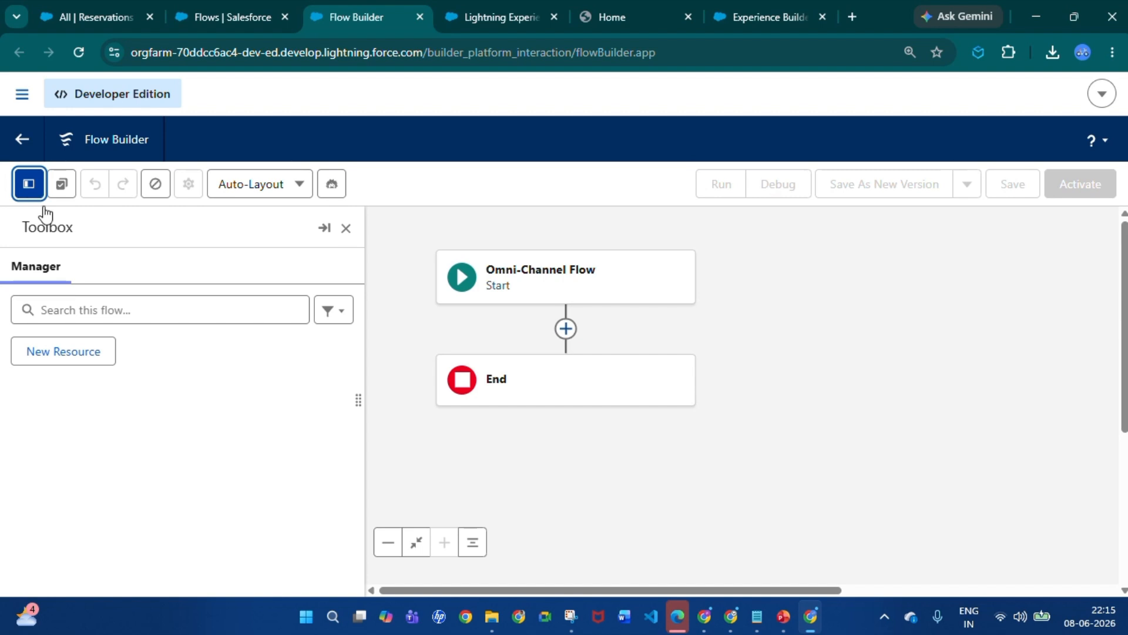
left_click(64, 351)
left_click(227, 261)
left_click(250, 294)
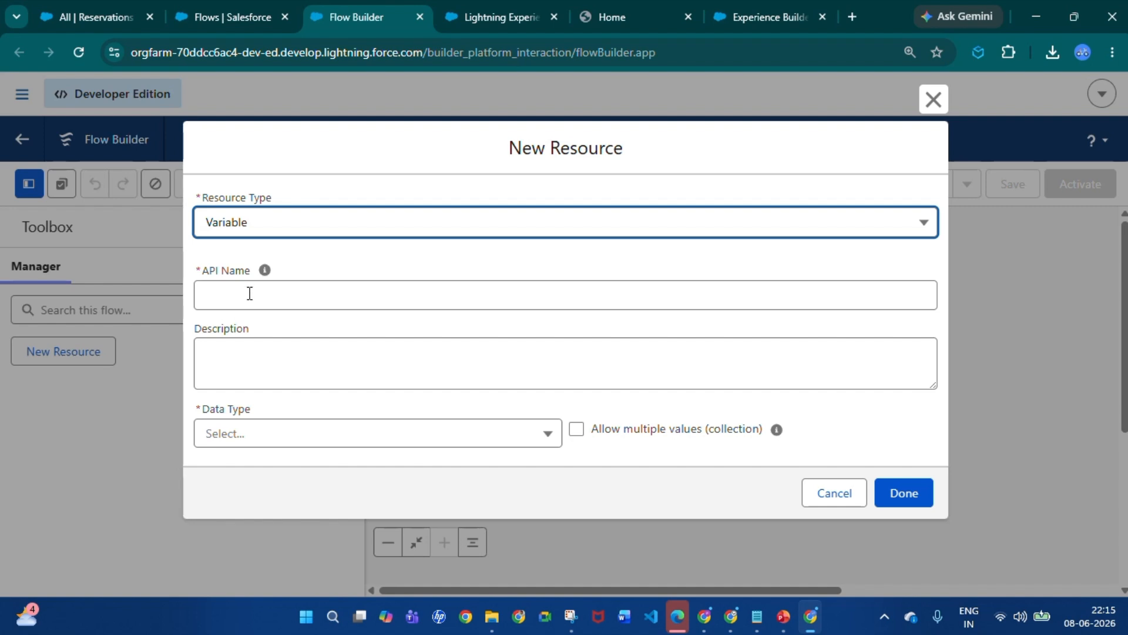
left_click(238, 294)
type("reco")
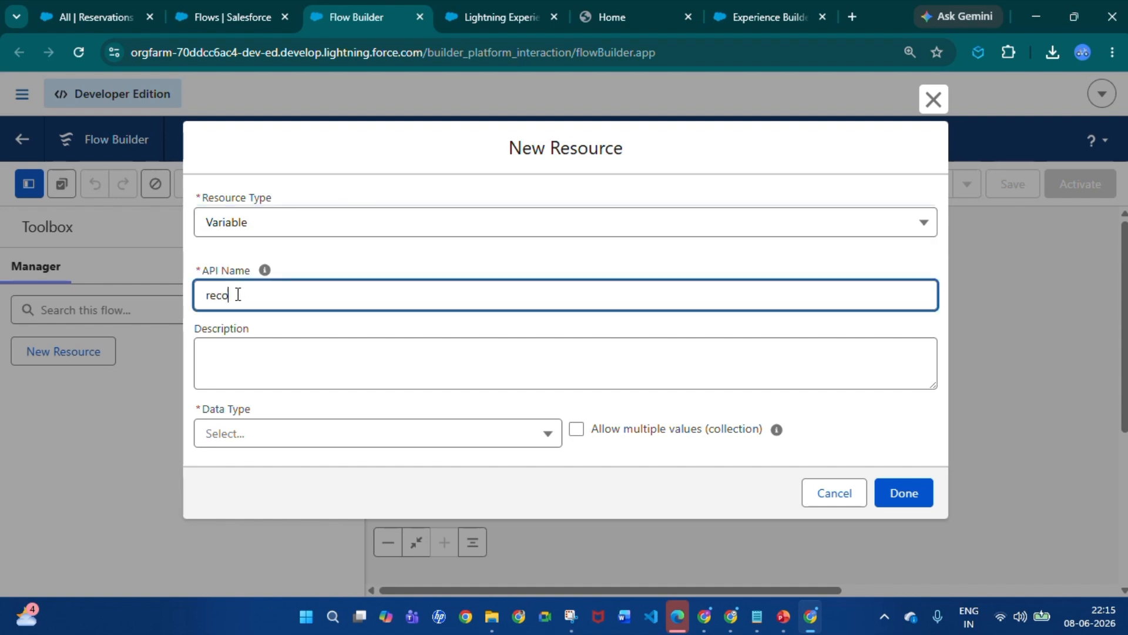
type("rdId")
Step: Set the recordId variable's data type to Text, make it available for input, and finish creating it
left_click(286, 435)
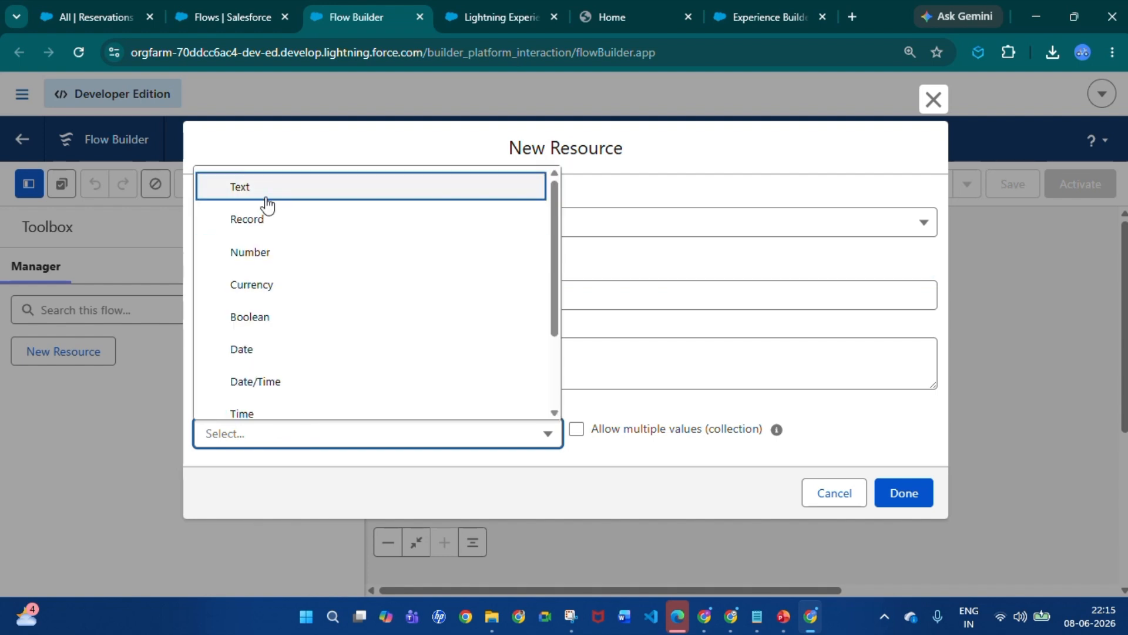
left_click(265, 199)
scroll(370, 360, "down", 2)
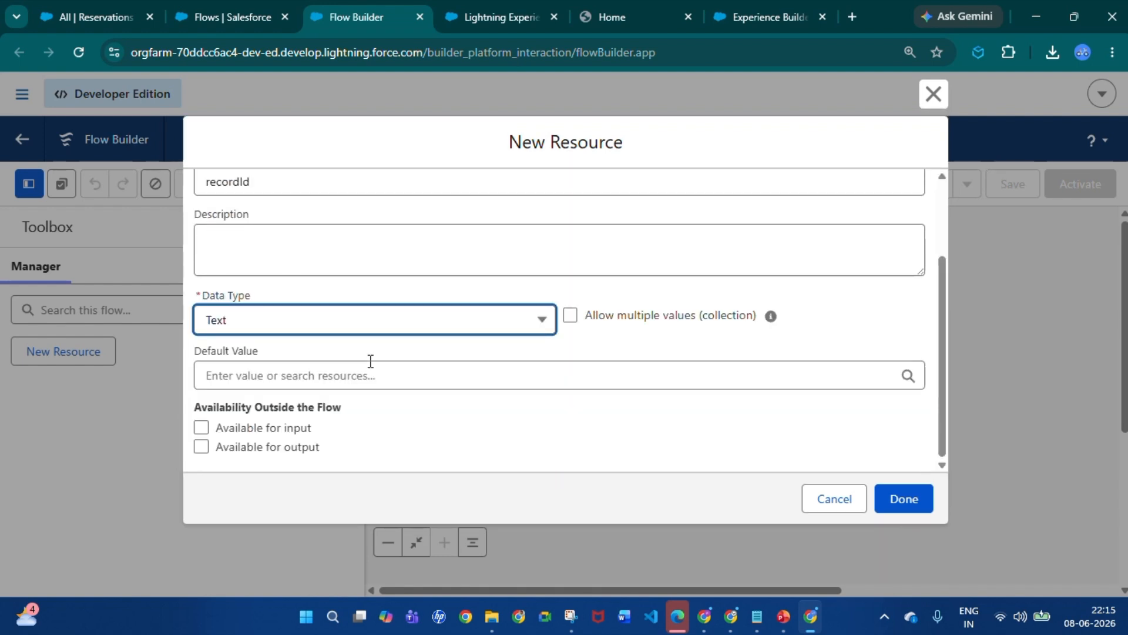
left_click(203, 429)
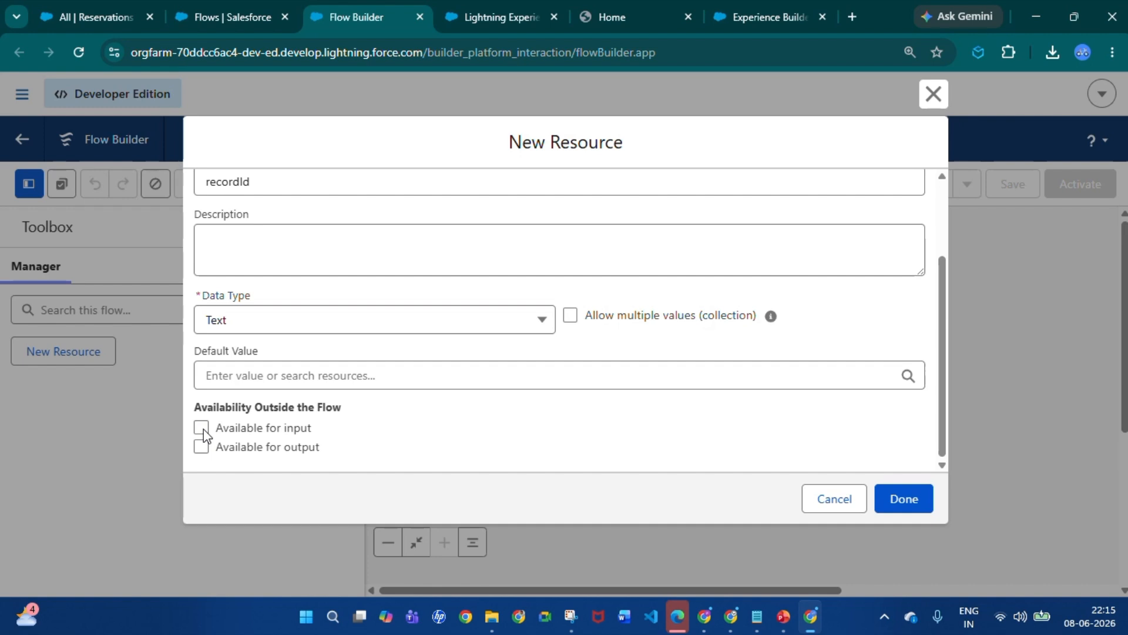
left_click(903, 501)
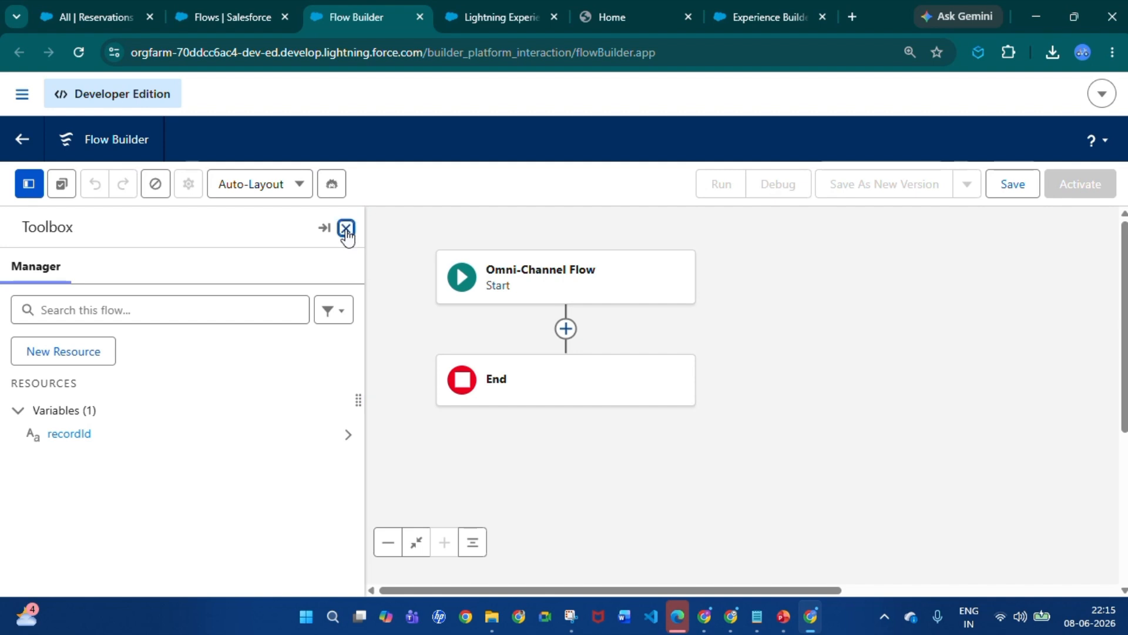
left_click(347, 231)
Step: Add a Route Work element between Start and End, labelled "Route work to service agent"
left_click(566, 329)
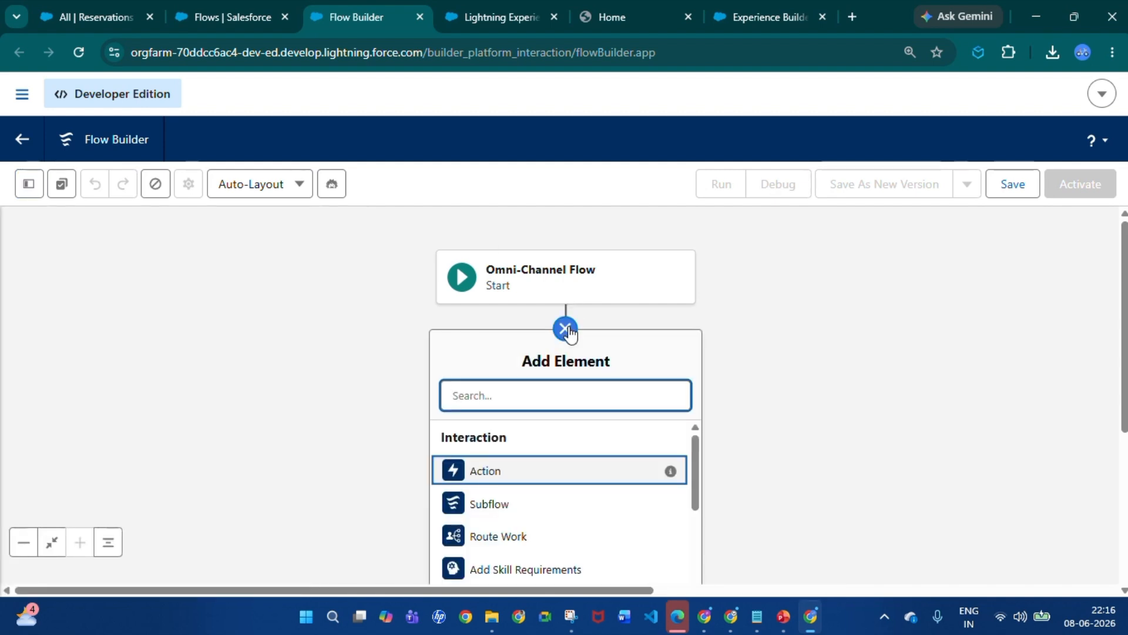
type("route")
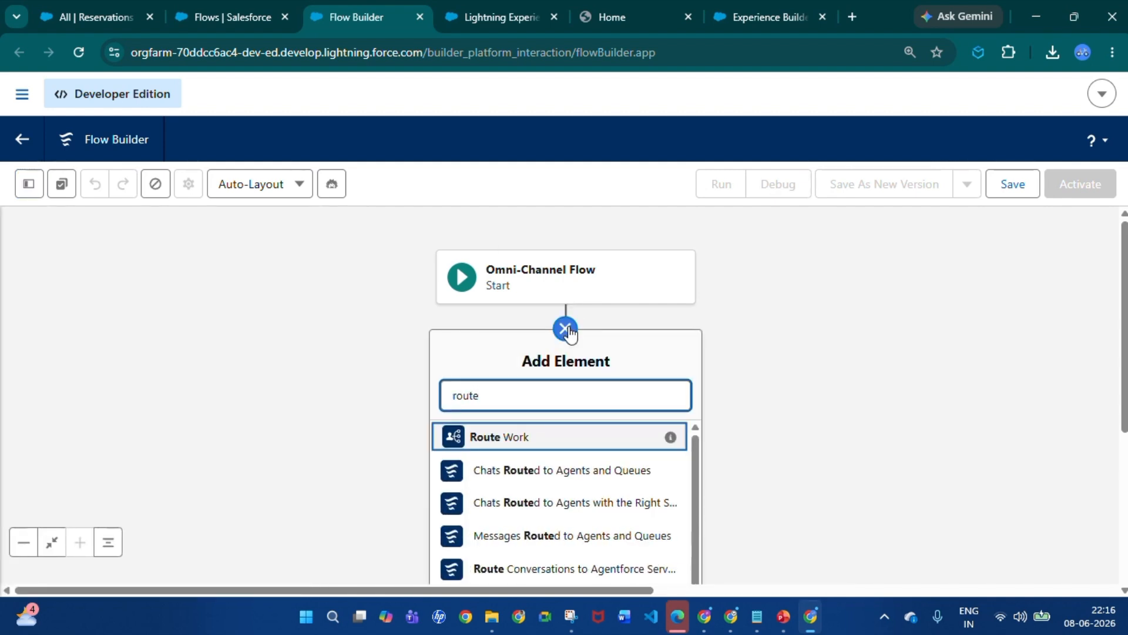
left_click(555, 438)
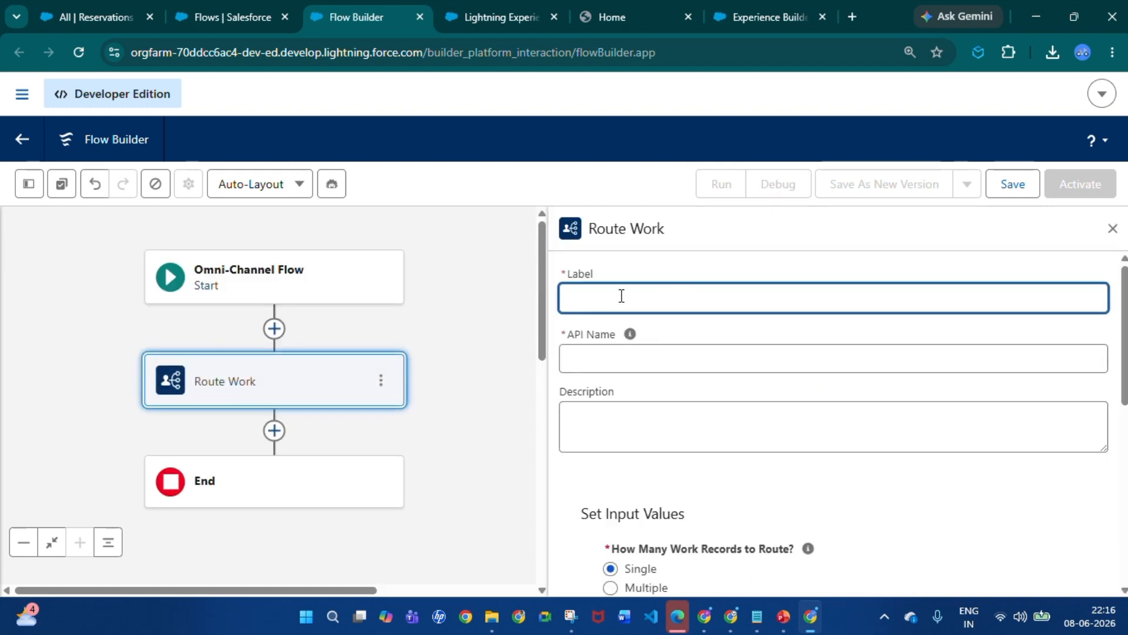
type("Route work to service agen")
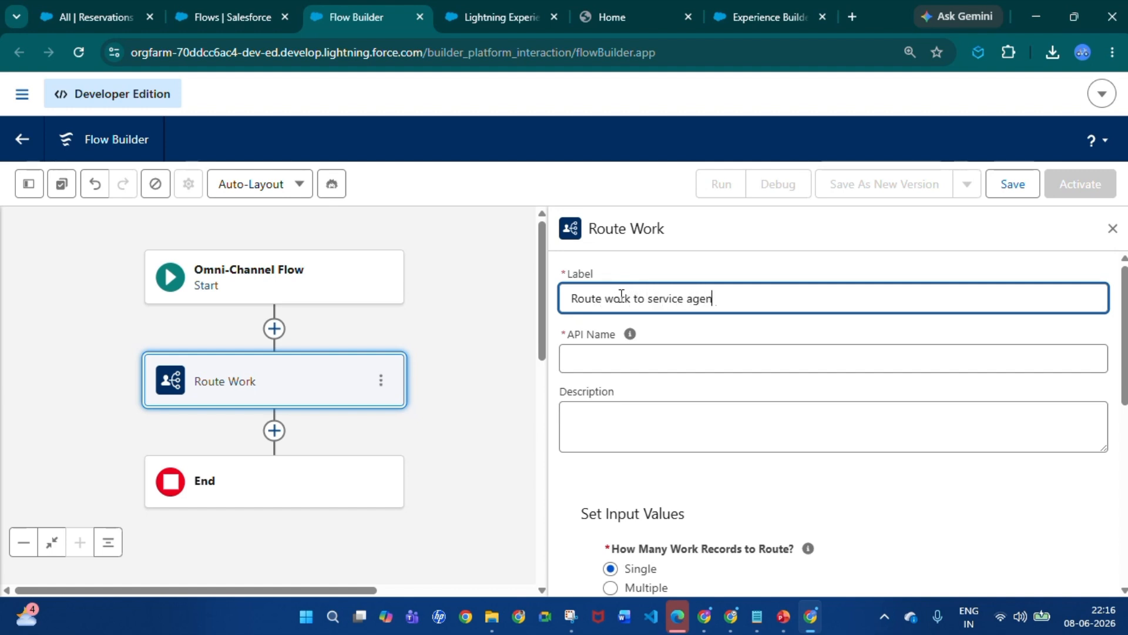
type("t")
left_click(781, 382)
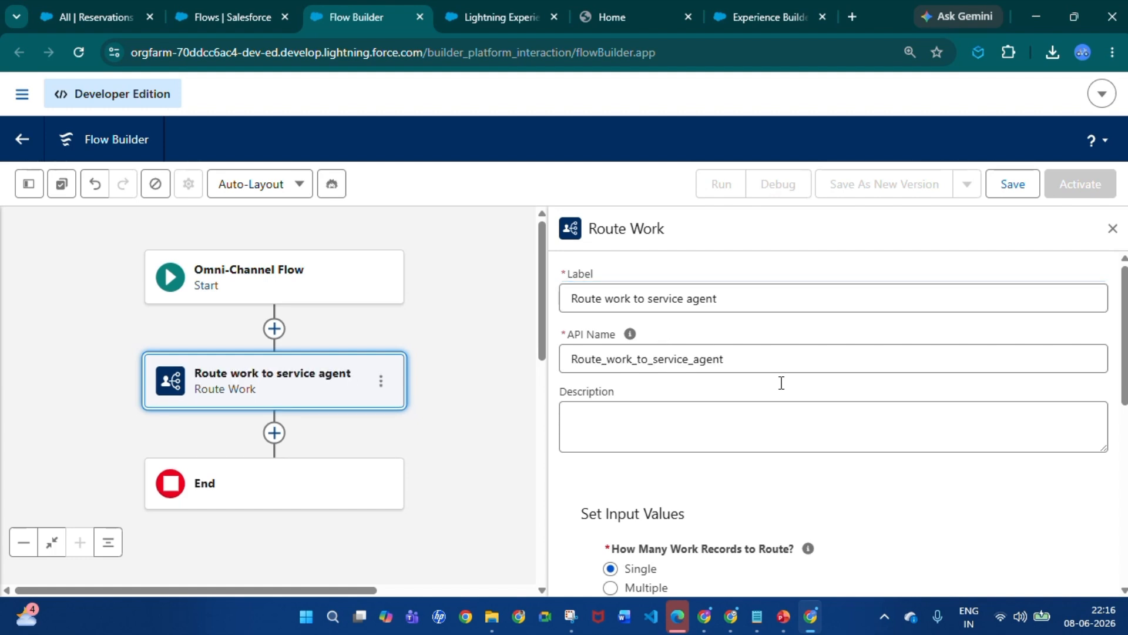
Step: Set the Route Work element's record ID variable to recordId and its service channel to Messaging
scroll(799, 496, "down", 3)
scroll(720, 482, "down", 1)
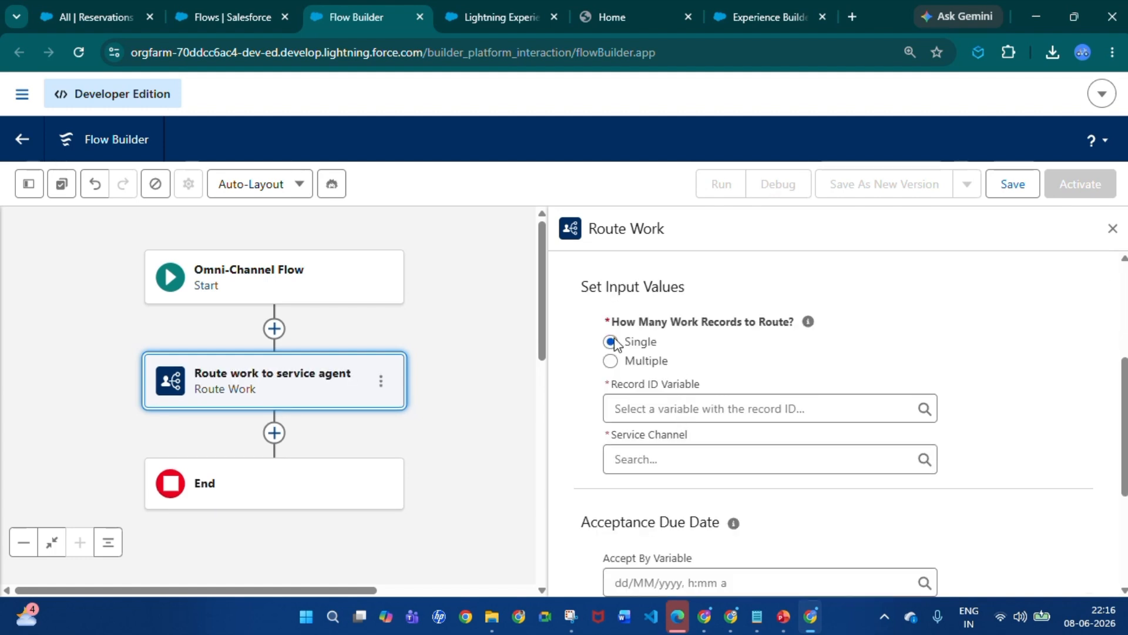
left_click(672, 407)
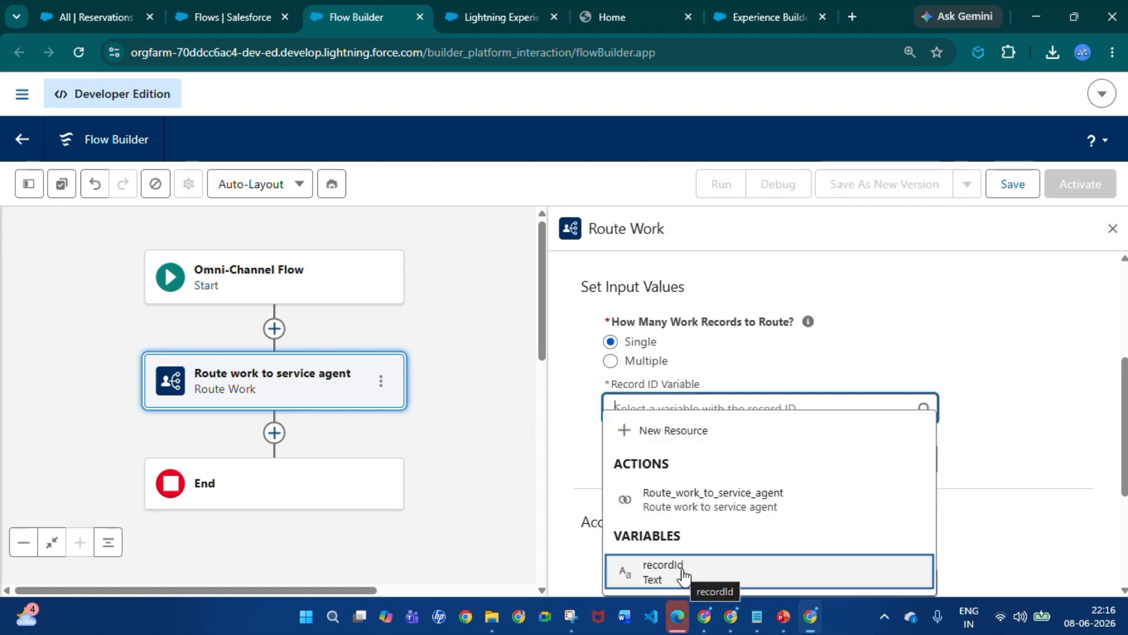
left_click(683, 574)
scroll(647, 484, "down", 1)
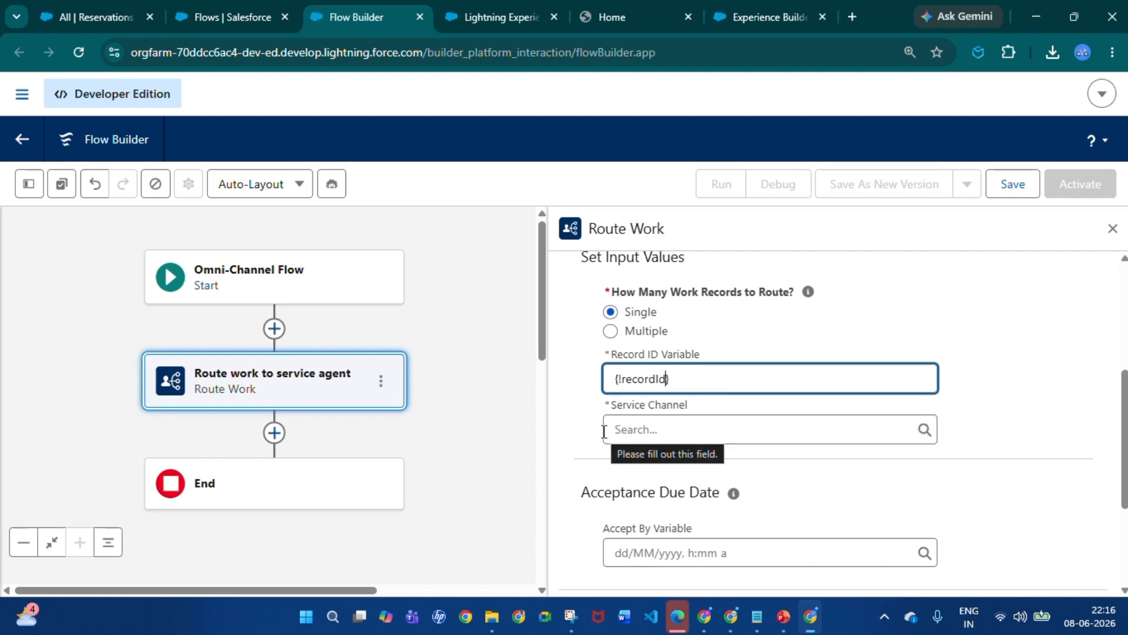
left_click(640, 427)
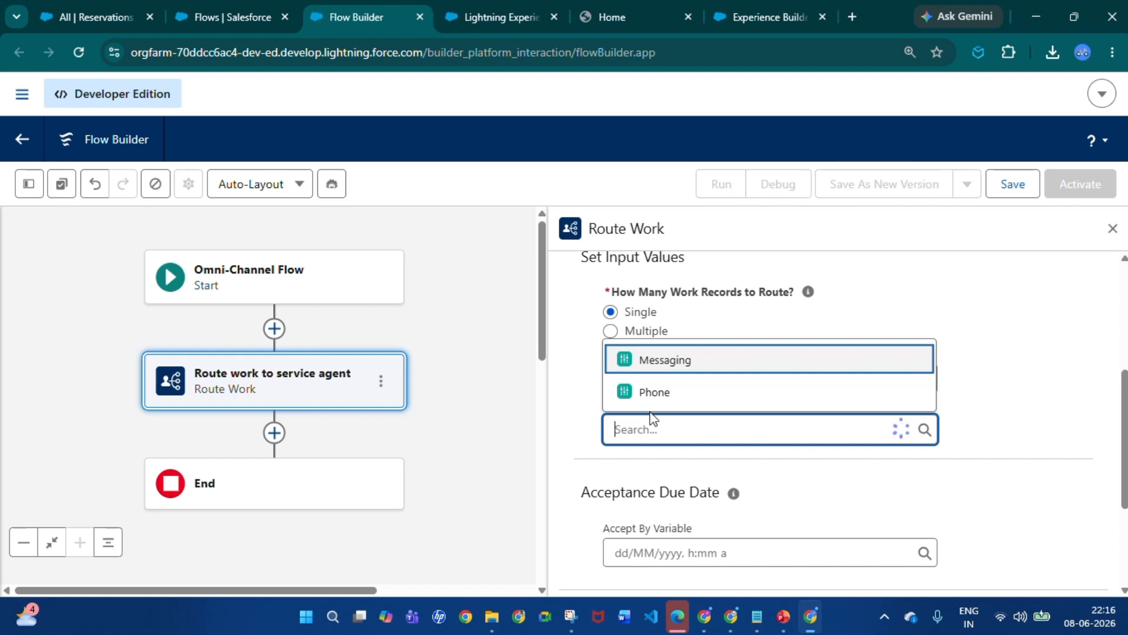
left_click(655, 365)
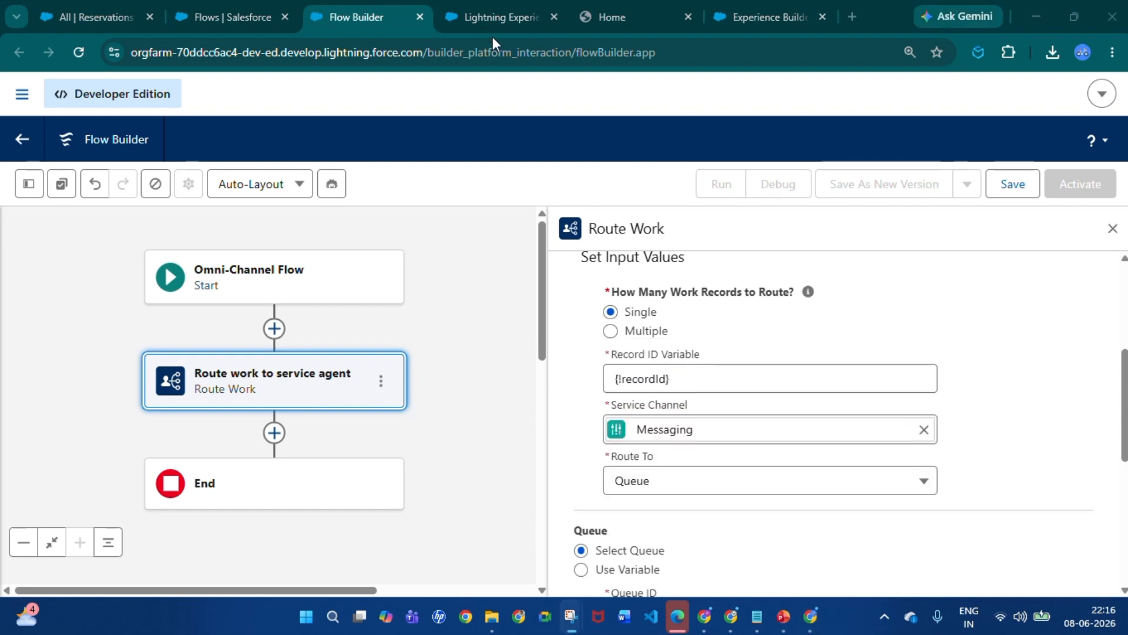
Step: Route the work to an Agentforce Service Agent and choose Train Ticket Assistant as the agent
scroll(677, 436, "down", 1)
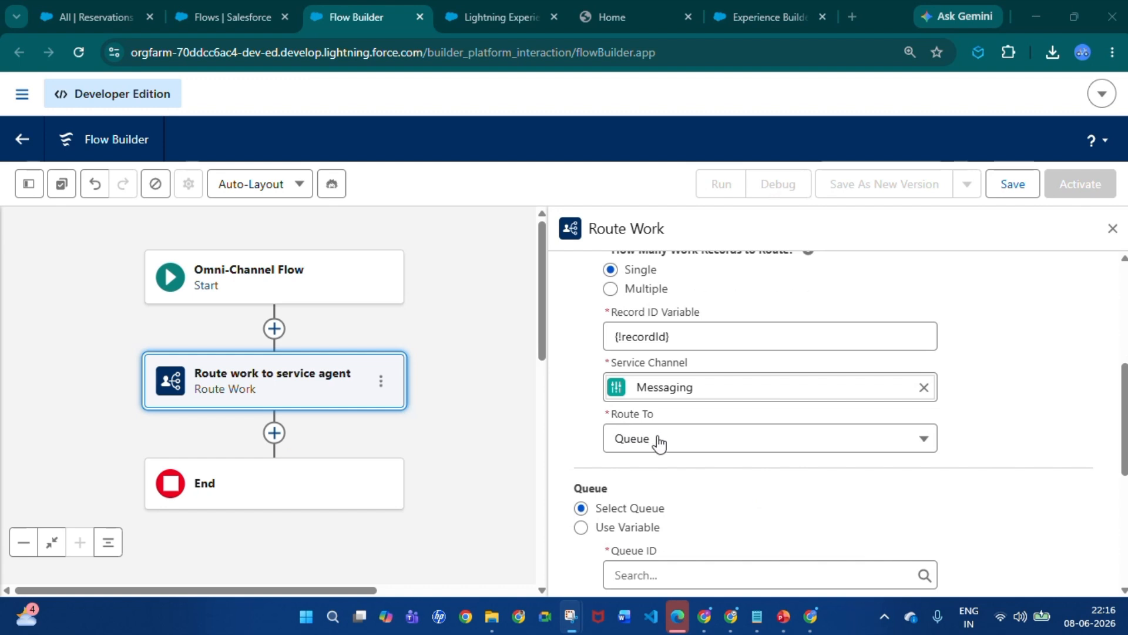
left_click(659, 440)
scroll(660, 447, "down", 3)
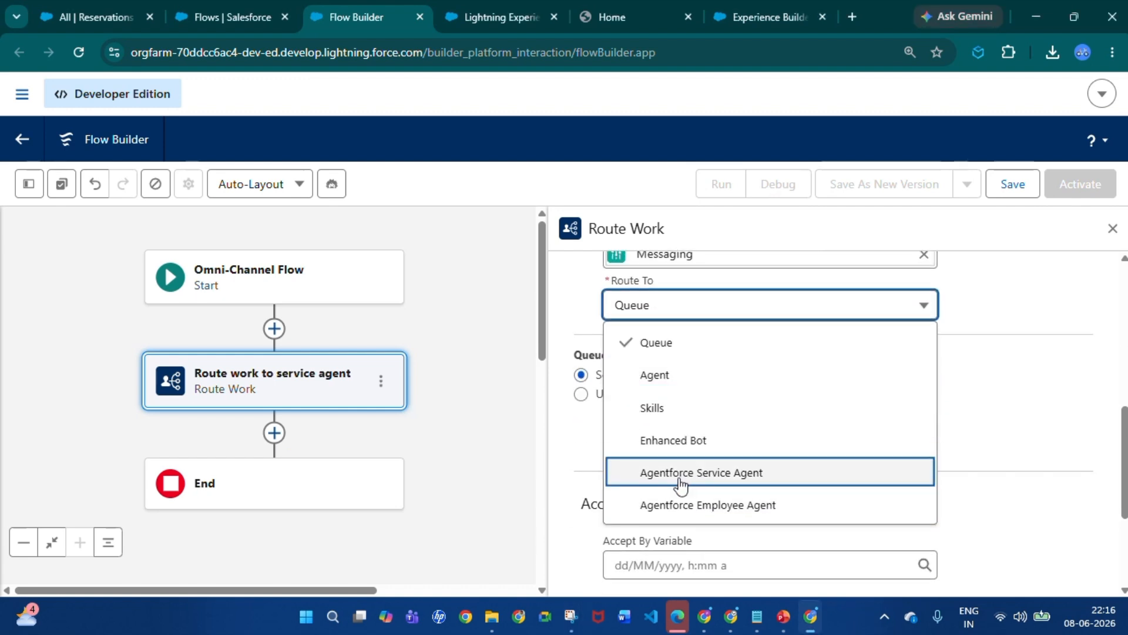
left_click(707, 477)
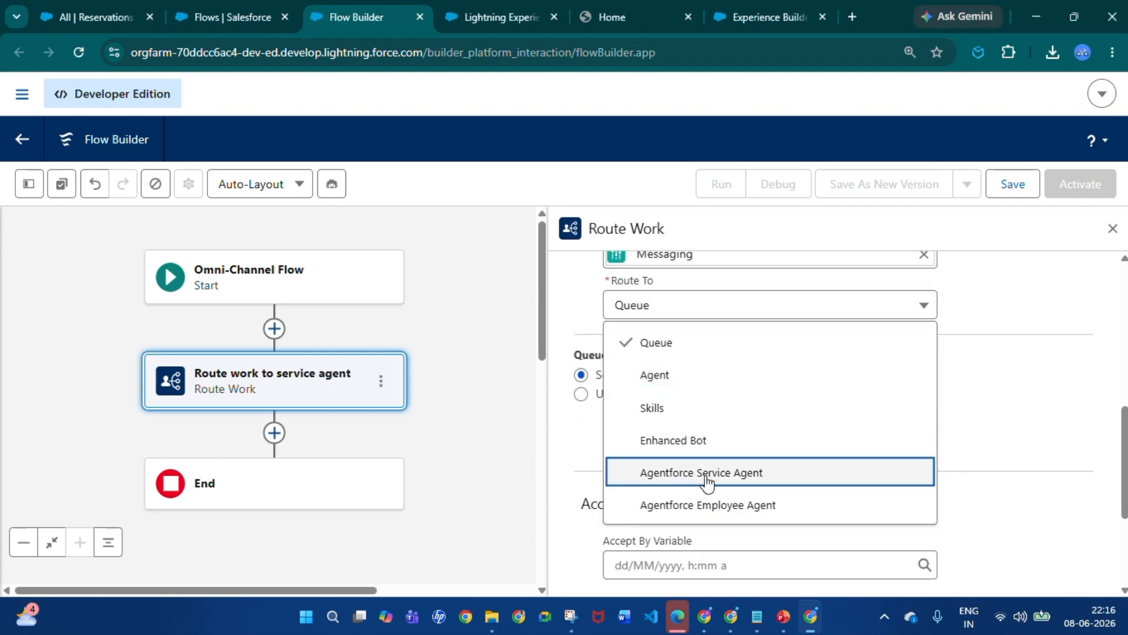
scroll(685, 402, "up", 1)
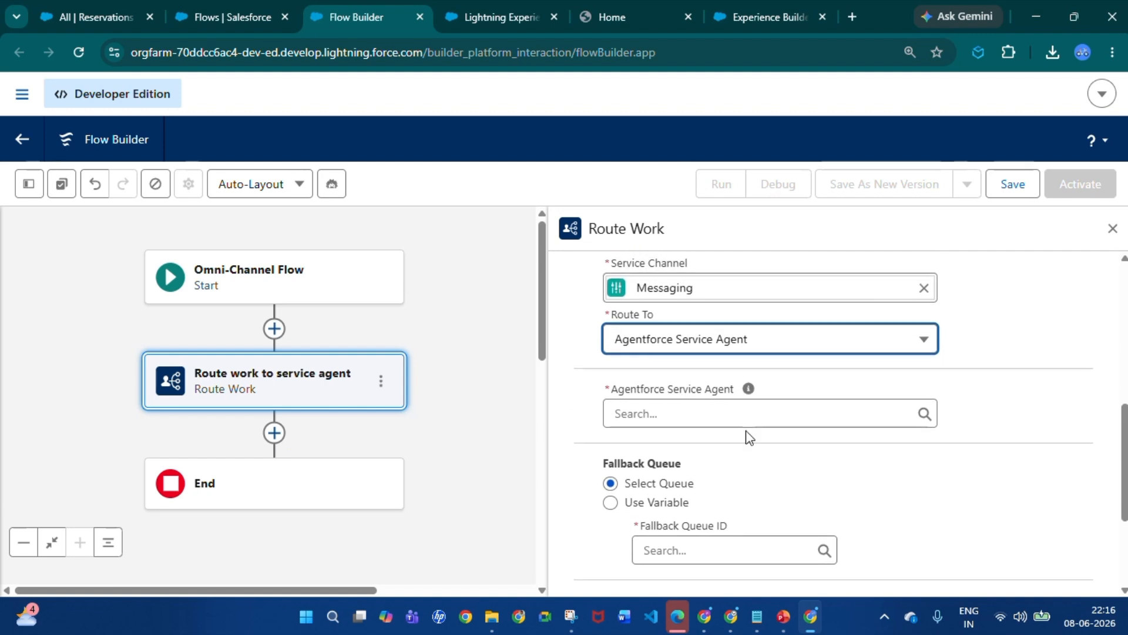
scroll(681, 368, "down", 1)
left_click(638, 378)
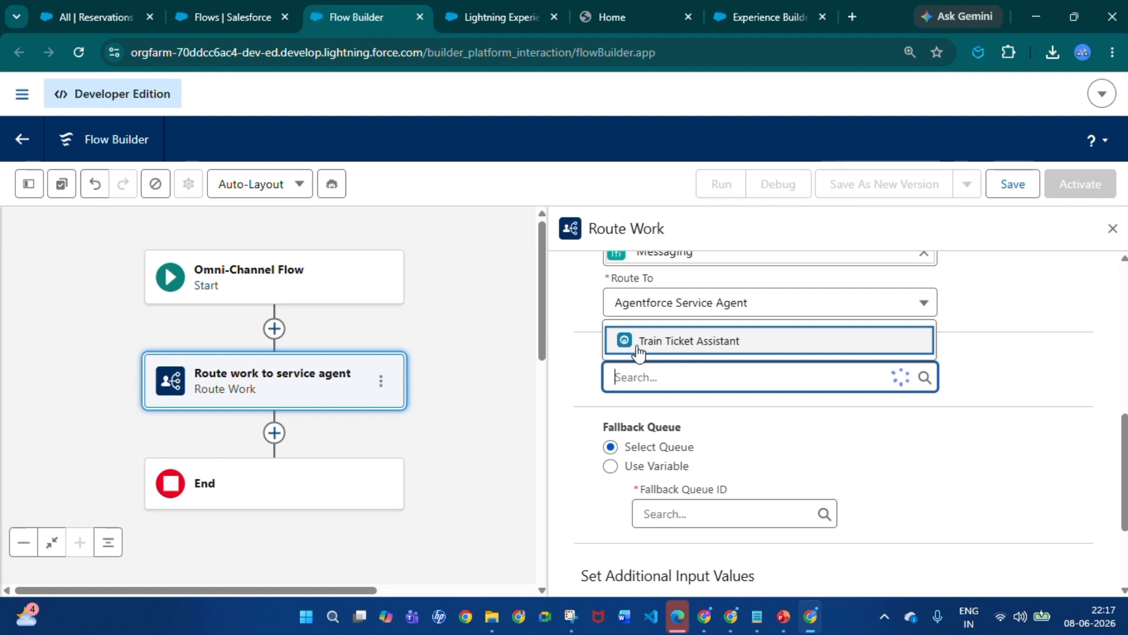
left_click(747, 350)
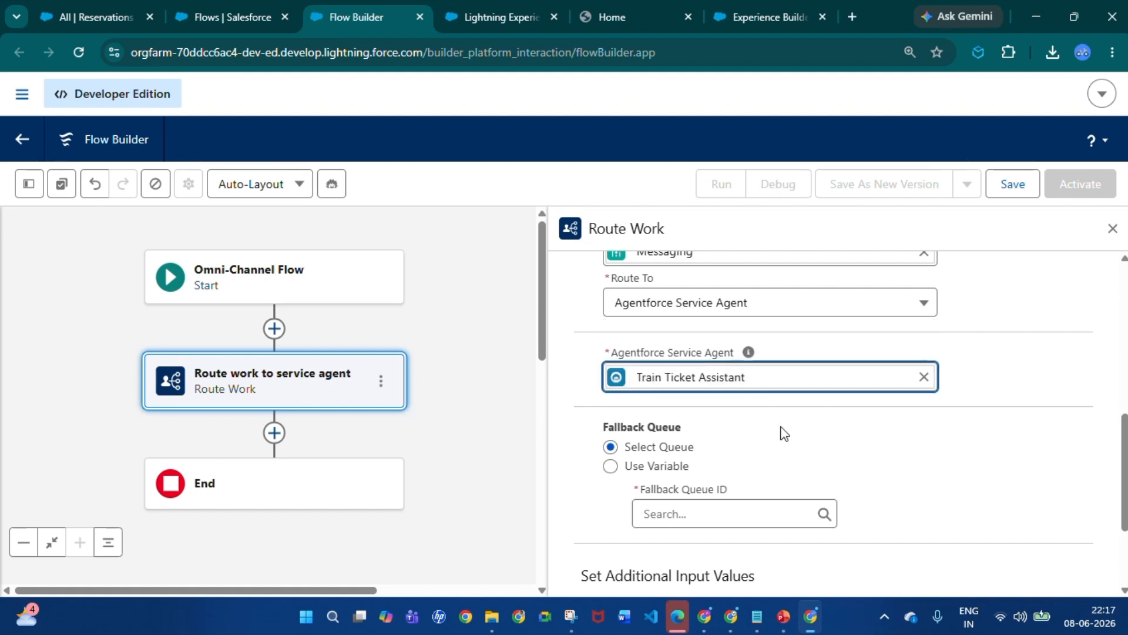
Step: Set the Route Work element's fallback queue to Fallback Queue 1 and close the element's settings
scroll(770, 431, "down", 1)
scroll(697, 436, "down", 1)
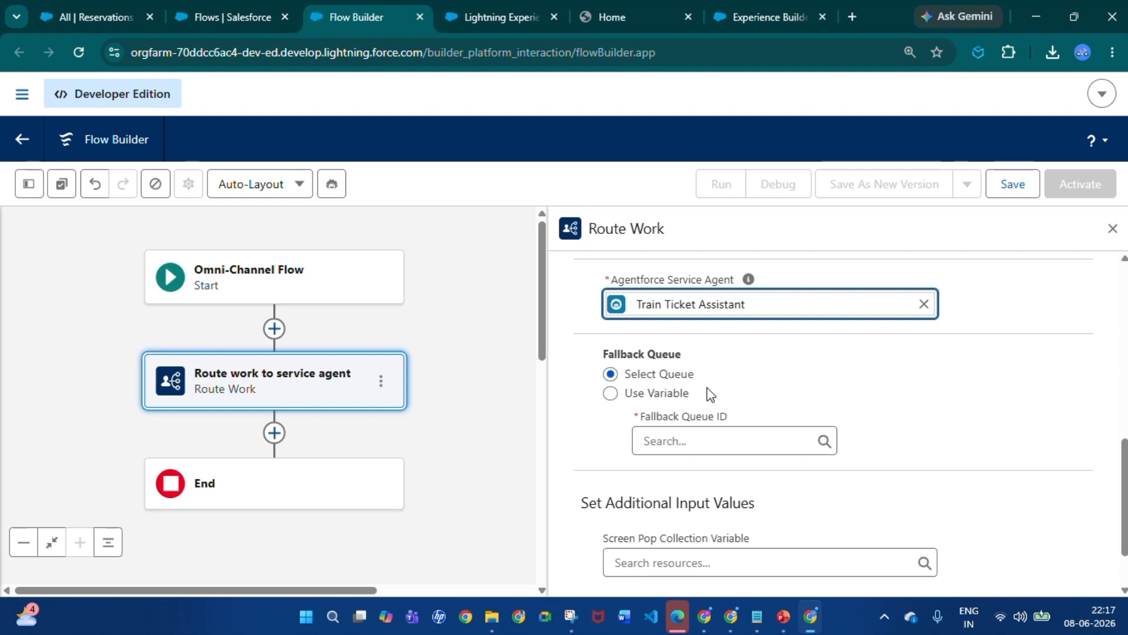
left_click(709, 440)
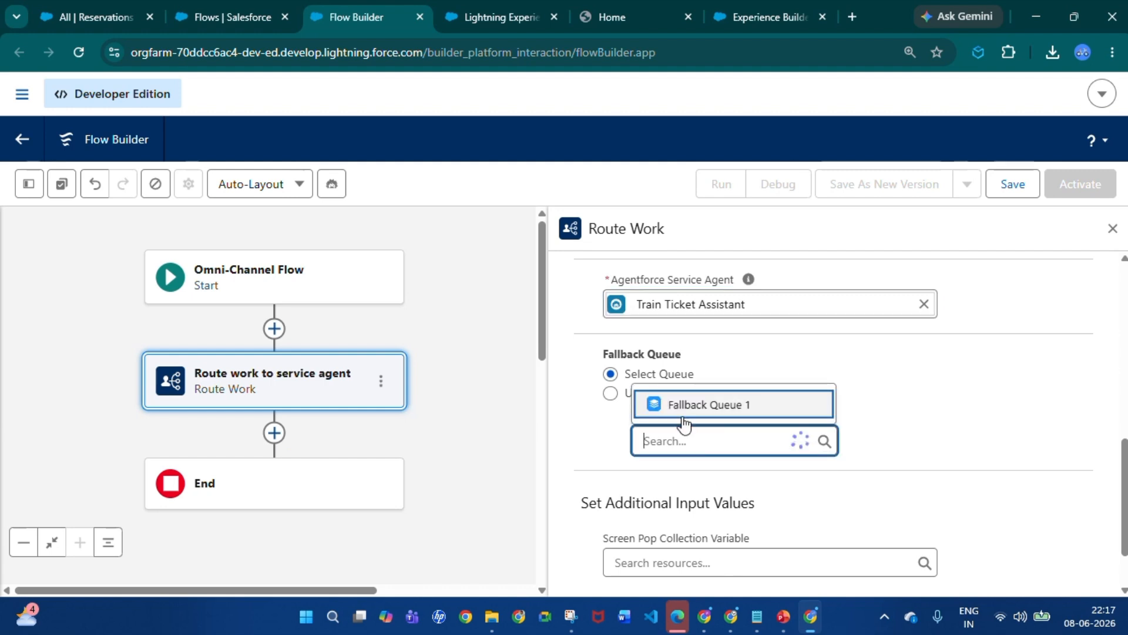
left_click(704, 415)
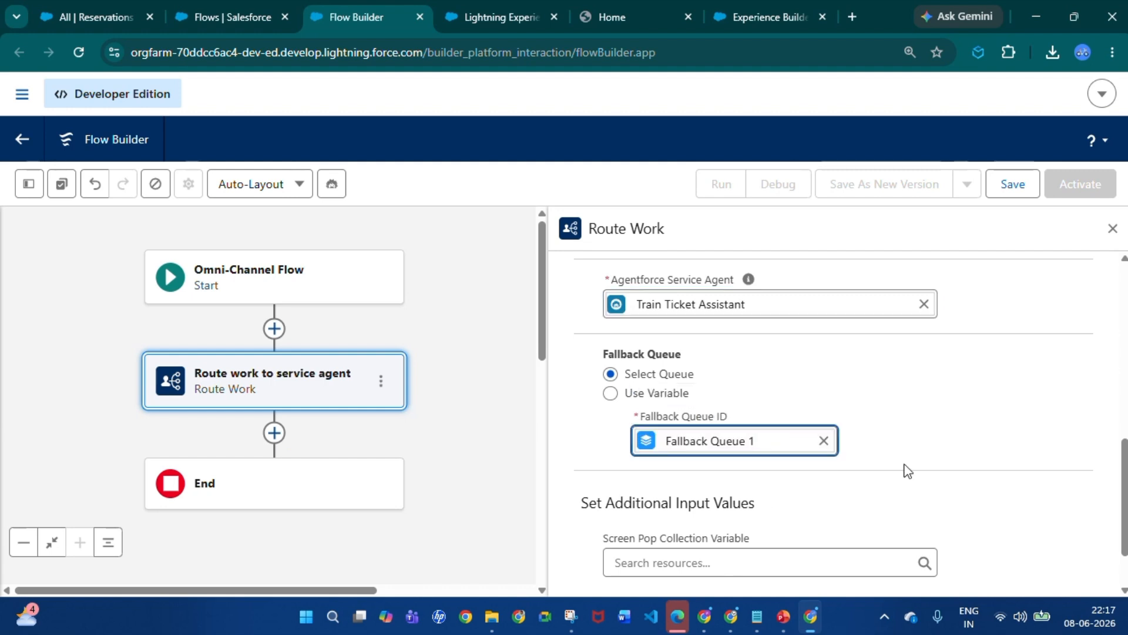
scroll(906, 468, "down", 1)
scroll(906, 469, "up", 1)
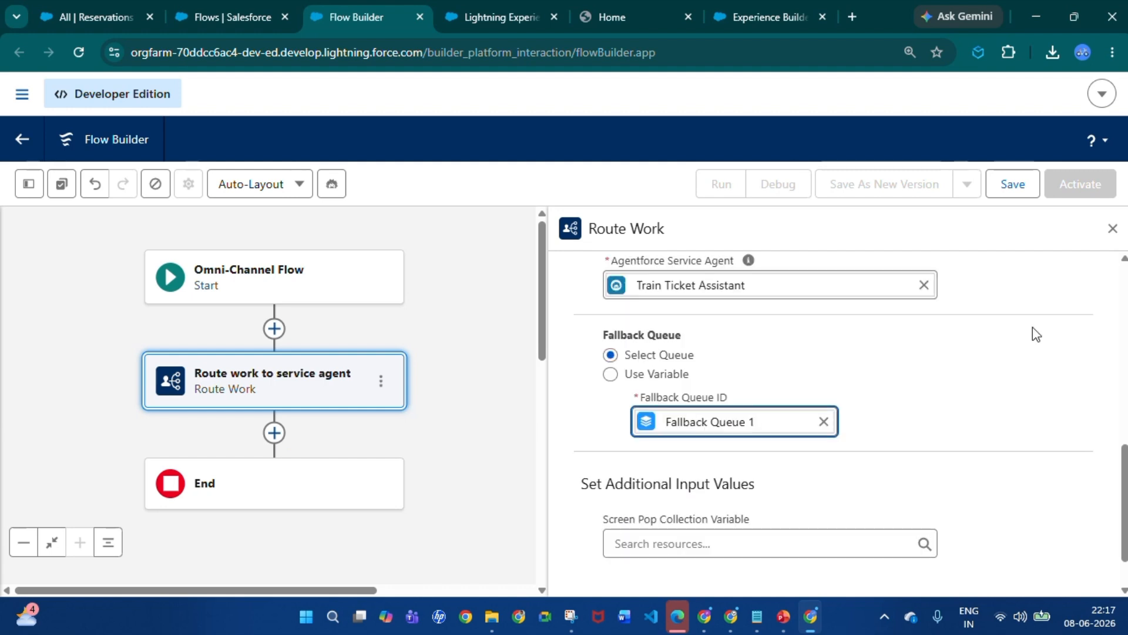
left_click(1111, 233)
Step: Save the flow with the label "Route to Train ticket service agent" and activate it
left_click(1015, 188)
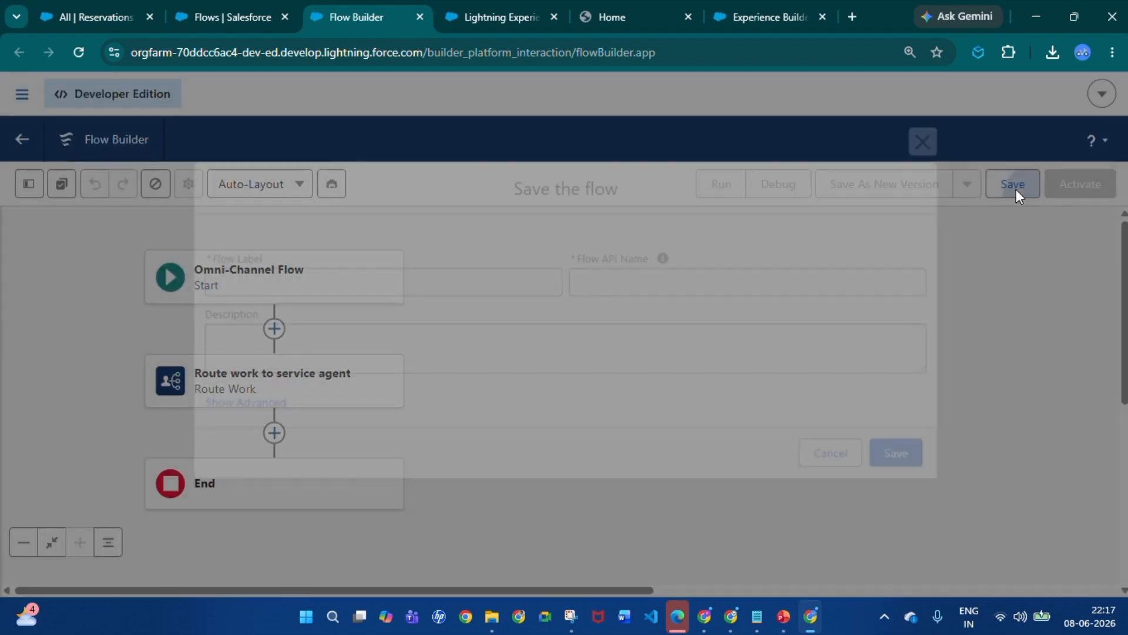
left_click(404, 287)
type("Route to Trai")
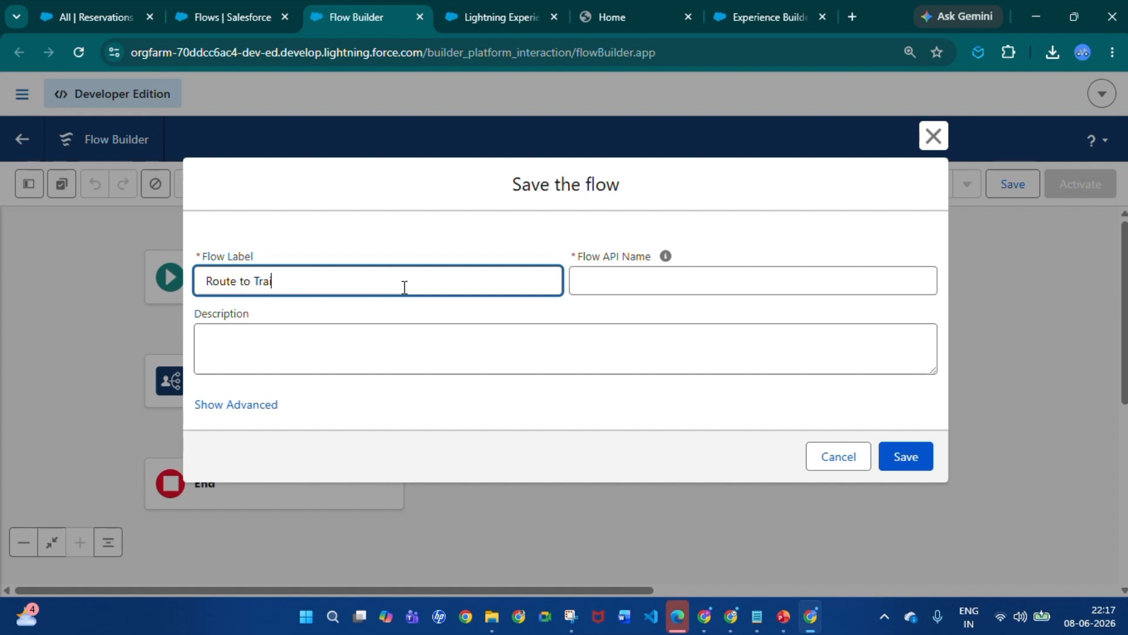
type("n ticket service agent")
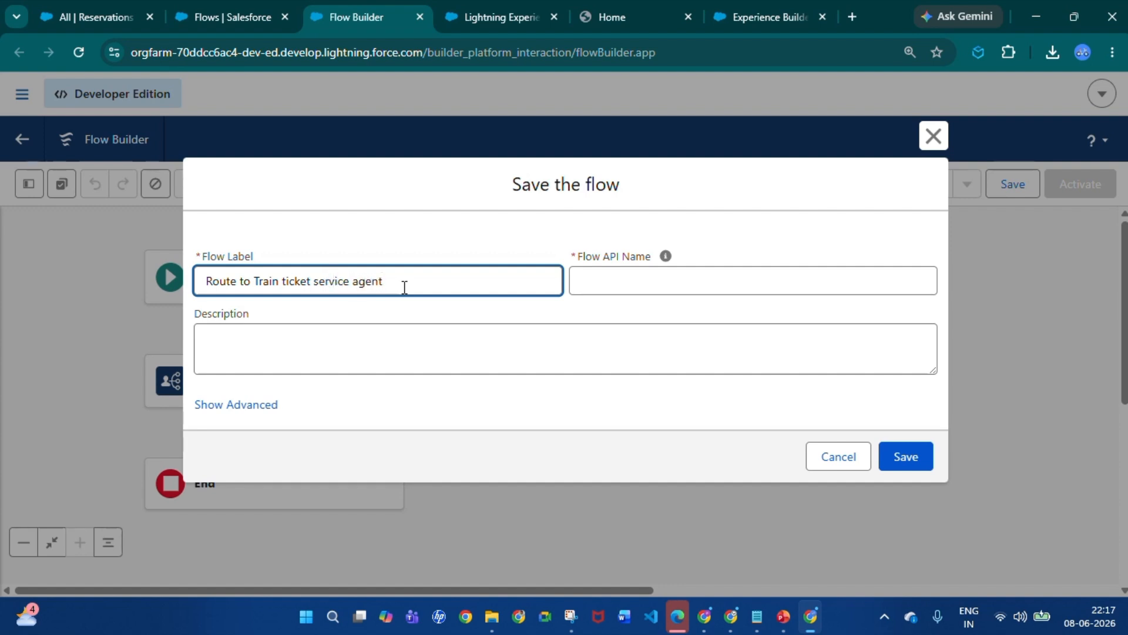
left_click(554, 310)
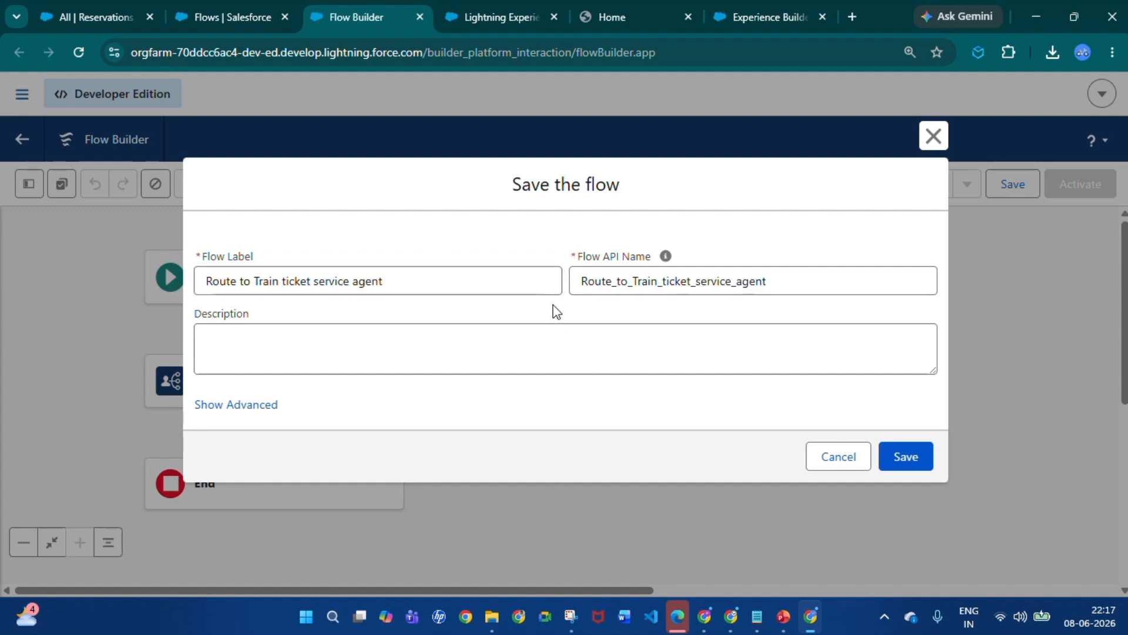
left_click(897, 459)
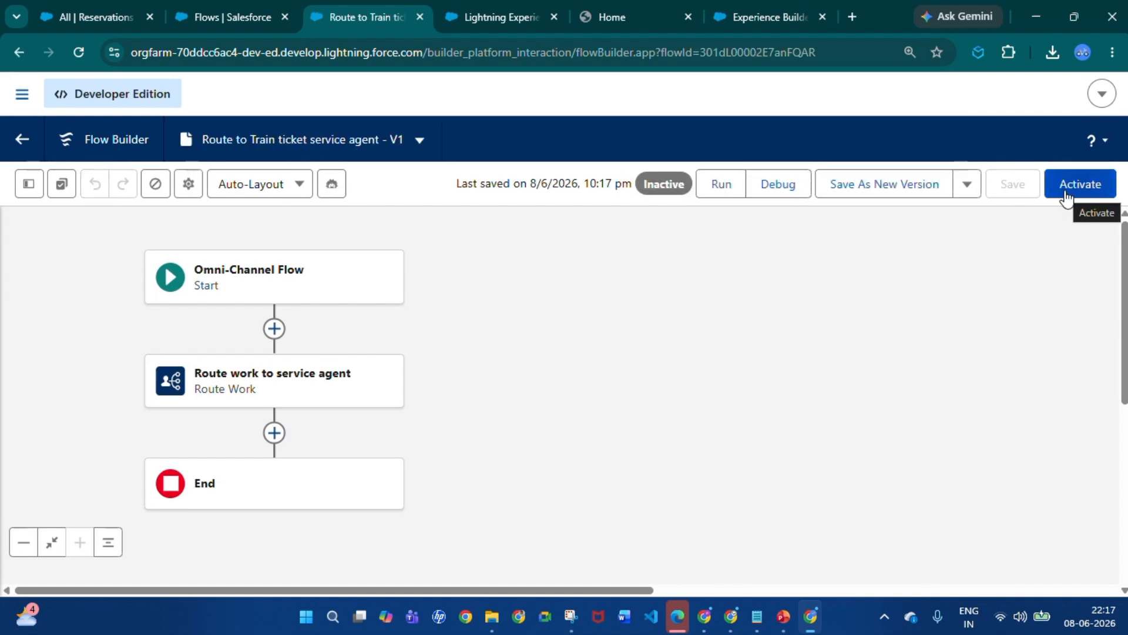
left_click(1064, 189)
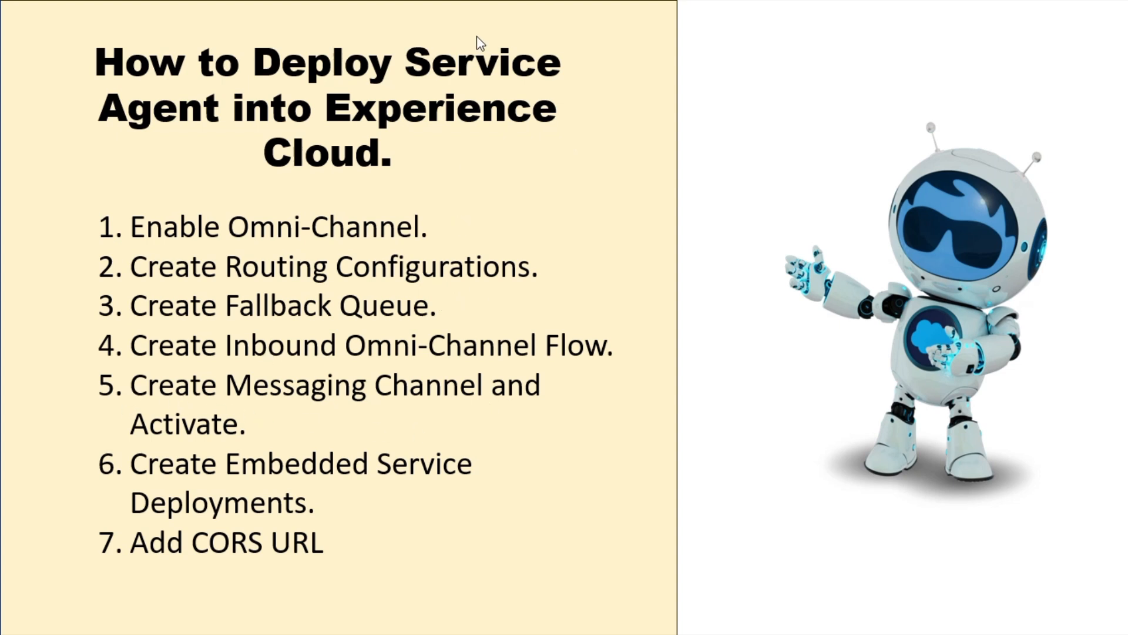
left_click(435, 42)
left_click(435, 43)
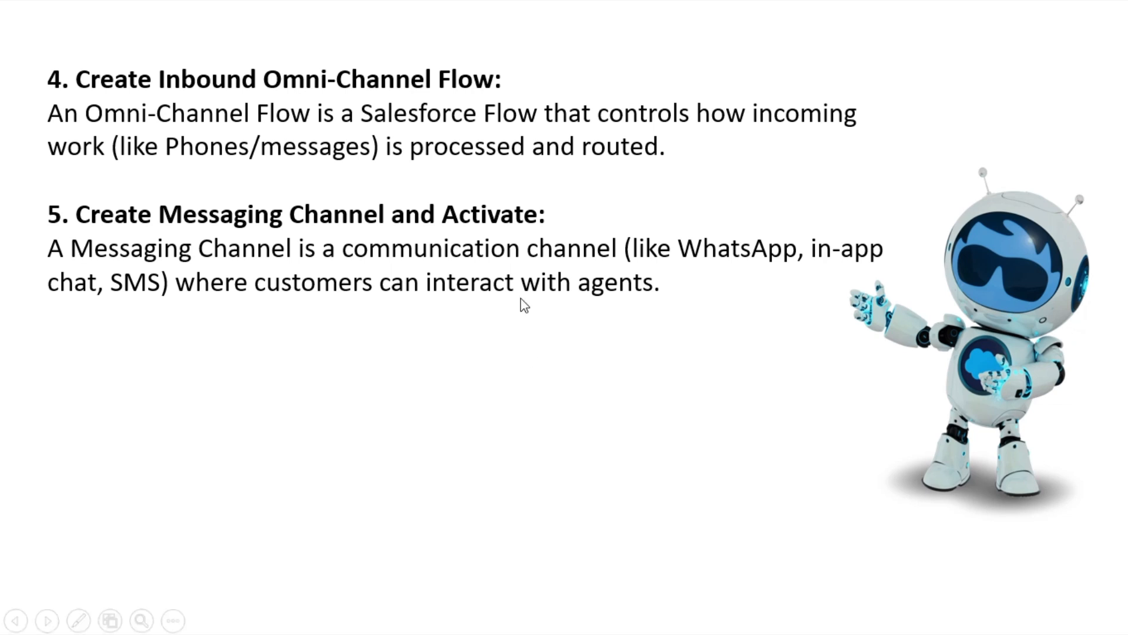
Step: Switch back to Salesforce Setup, open Messaging Settings and turn on Messaging
key("alt+Tab")
key("BackSpace")
type("mess")
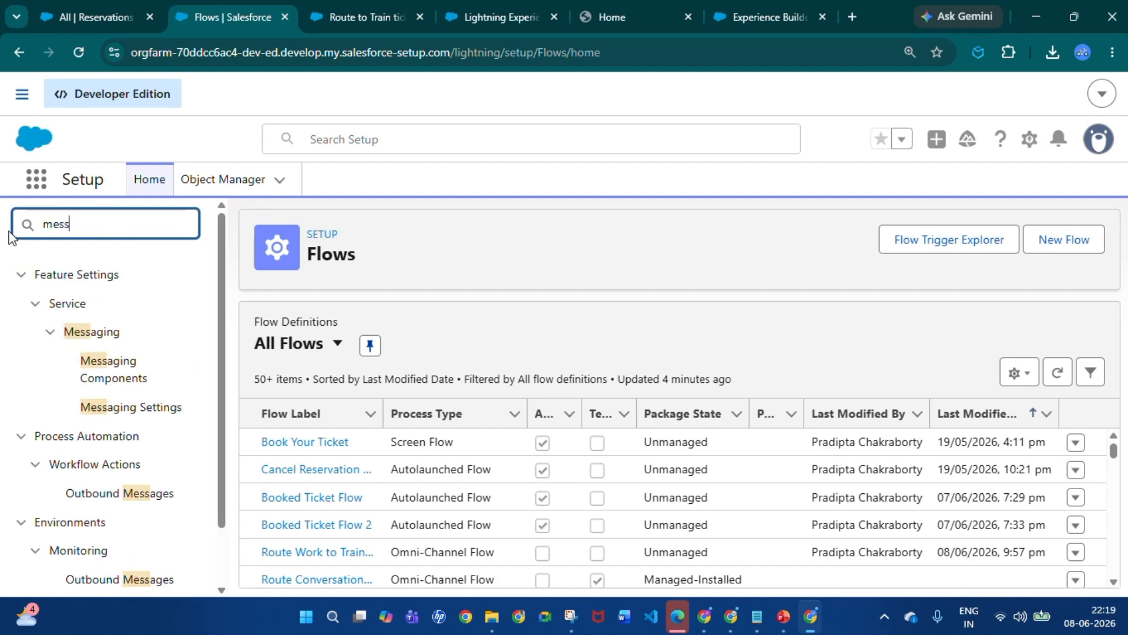
left_click(148, 404)
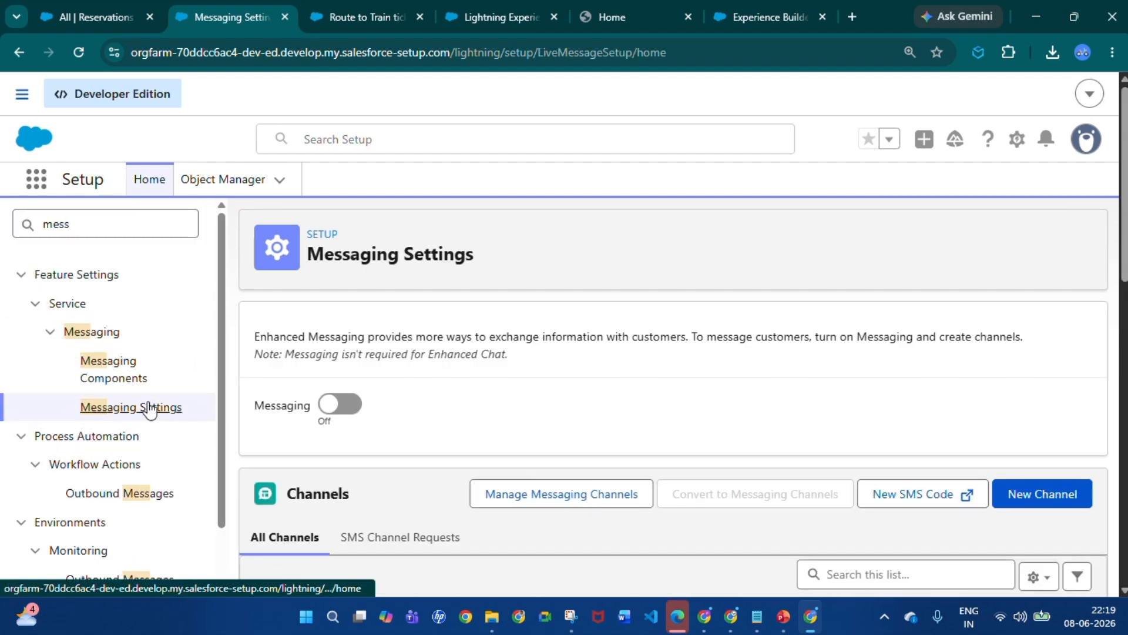
scroll(430, 463, "down", 1)
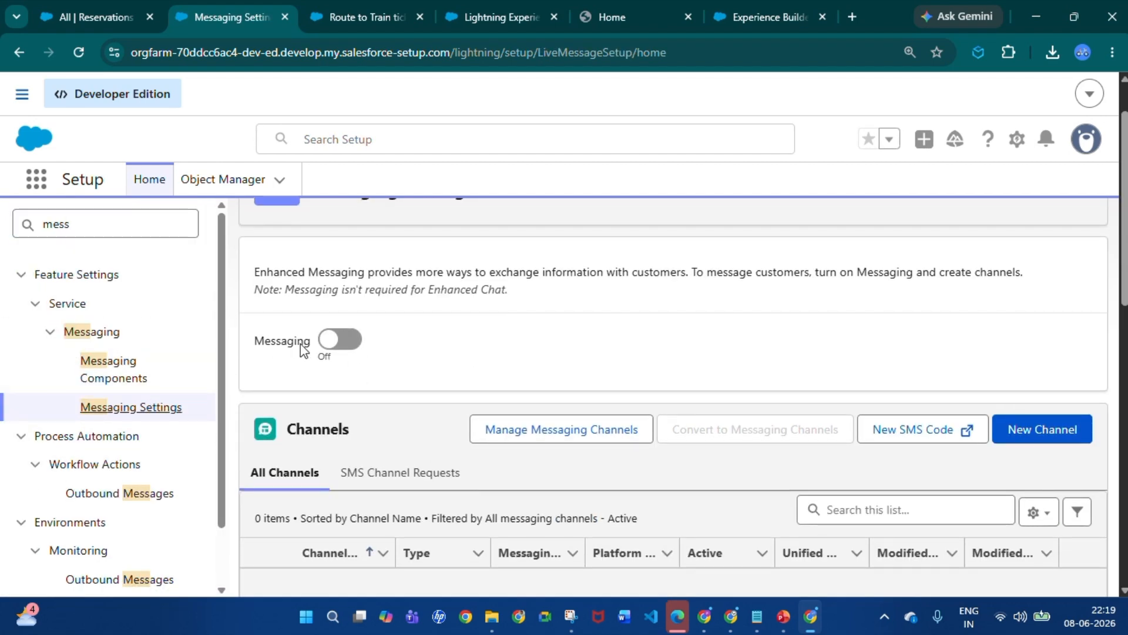
left_click(330, 342)
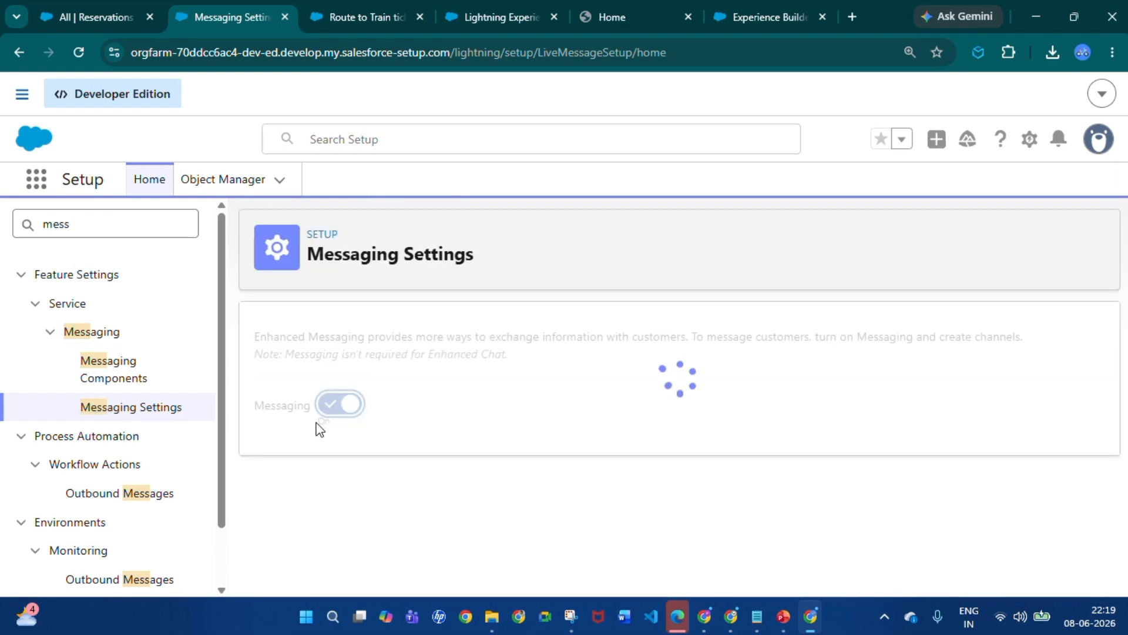
Step: Start a new messaging channel and choose Enhanced Chat as its type
scroll(468, 442, "down", 2)
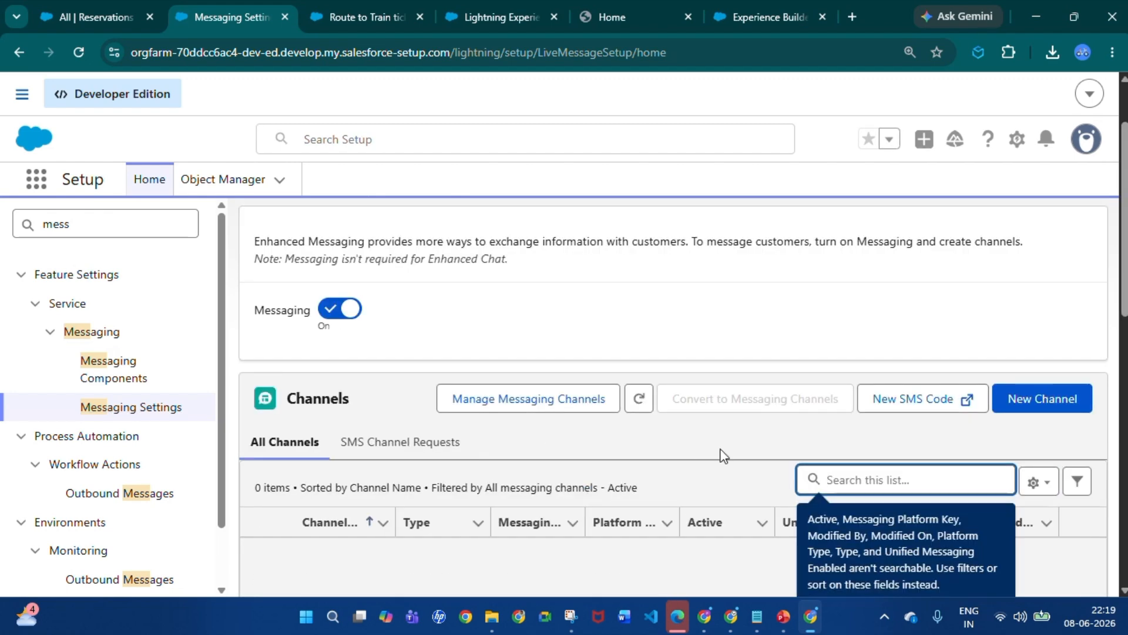
scroll(800, 503, "down", 1)
left_click(1028, 338)
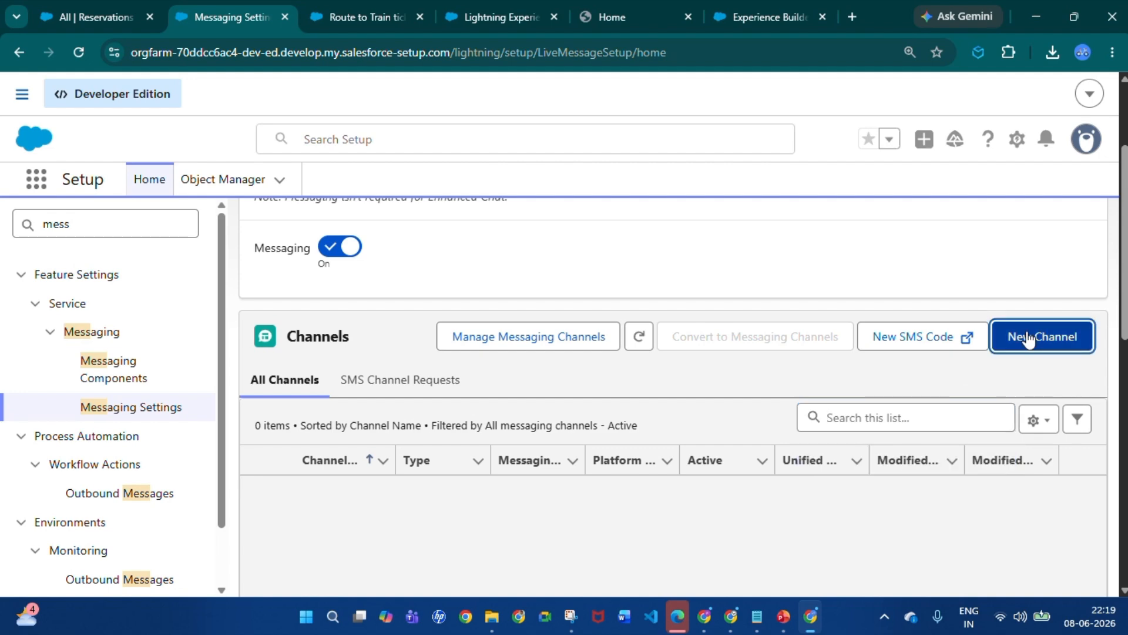
scroll(706, 373, "down", 1)
scroll(725, 355, "up", 1)
left_click(806, 499)
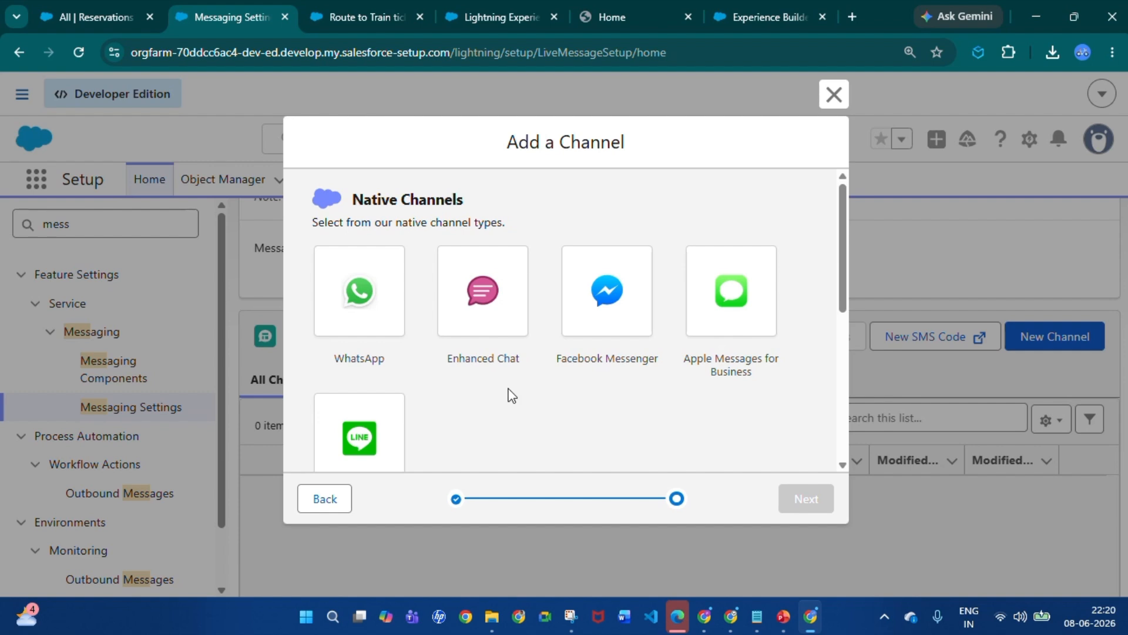
left_click(471, 295)
Step: Name the channel "My First Channel" and set its developer name to My_First_Channel1
left_click(409, 315)
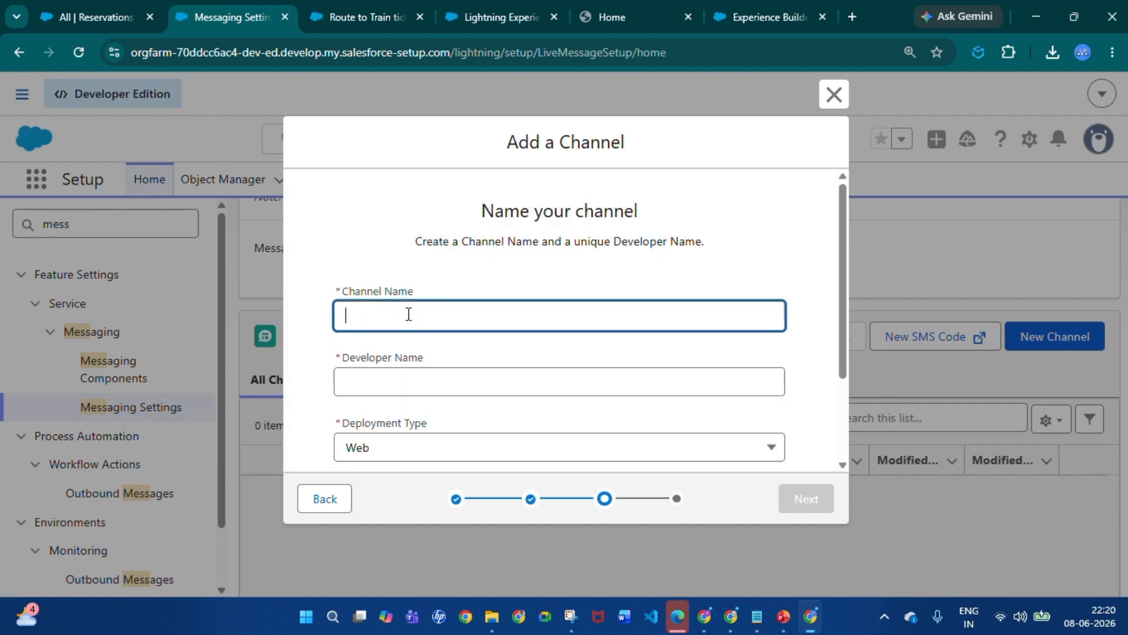
type("My First Channel")
left_click(440, 346)
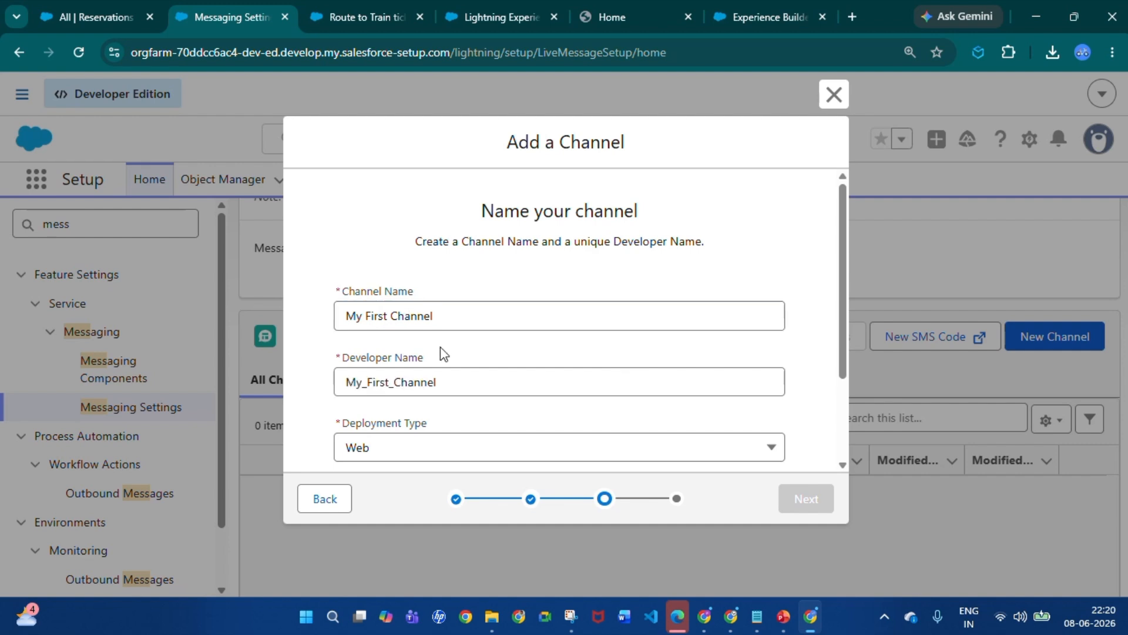
left_click(442, 382)
type("1")
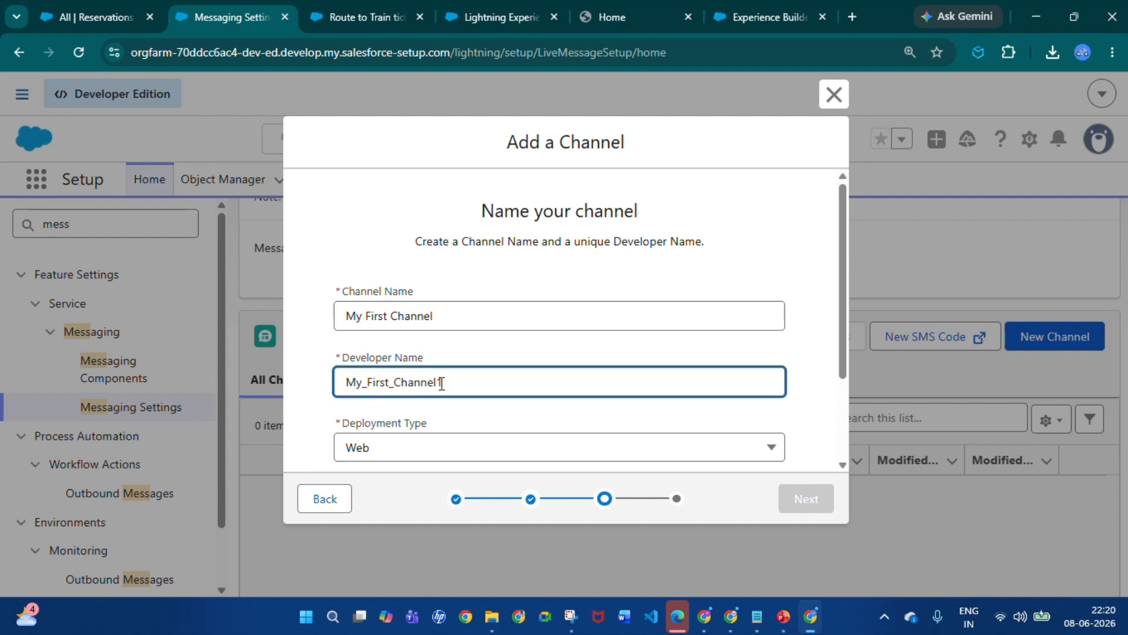
Step: Set the channel's deployment type to Web and place the cursor in the domain field
scroll(400, 353, "down", 2)
left_click(398, 340)
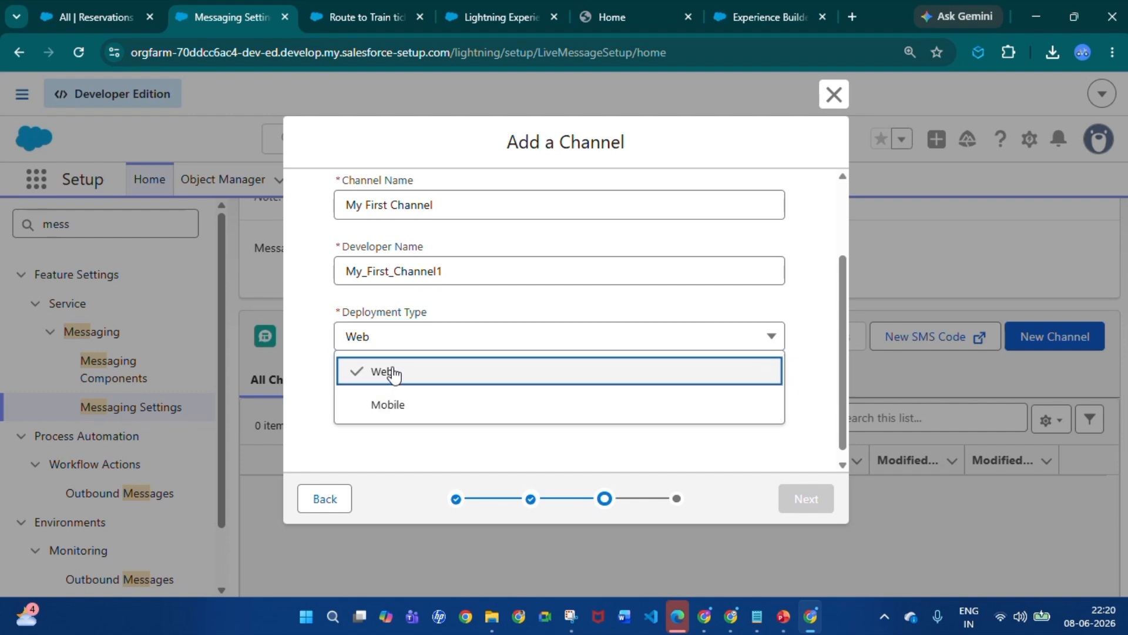
left_click(393, 374)
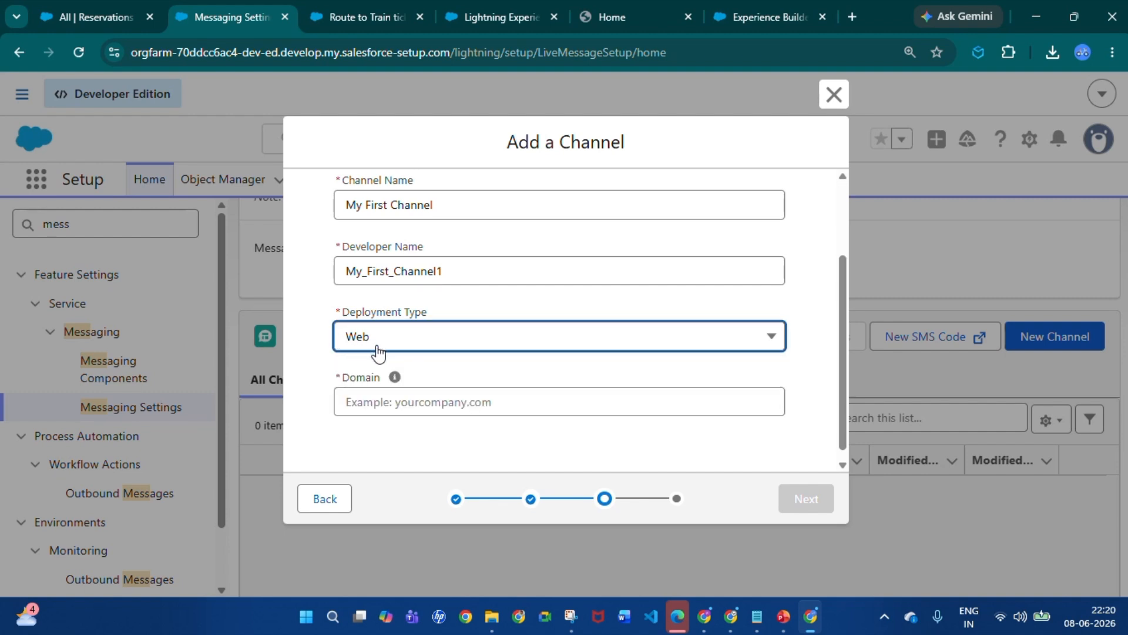
scroll(411, 381, "down", 1)
left_click(360, 399)
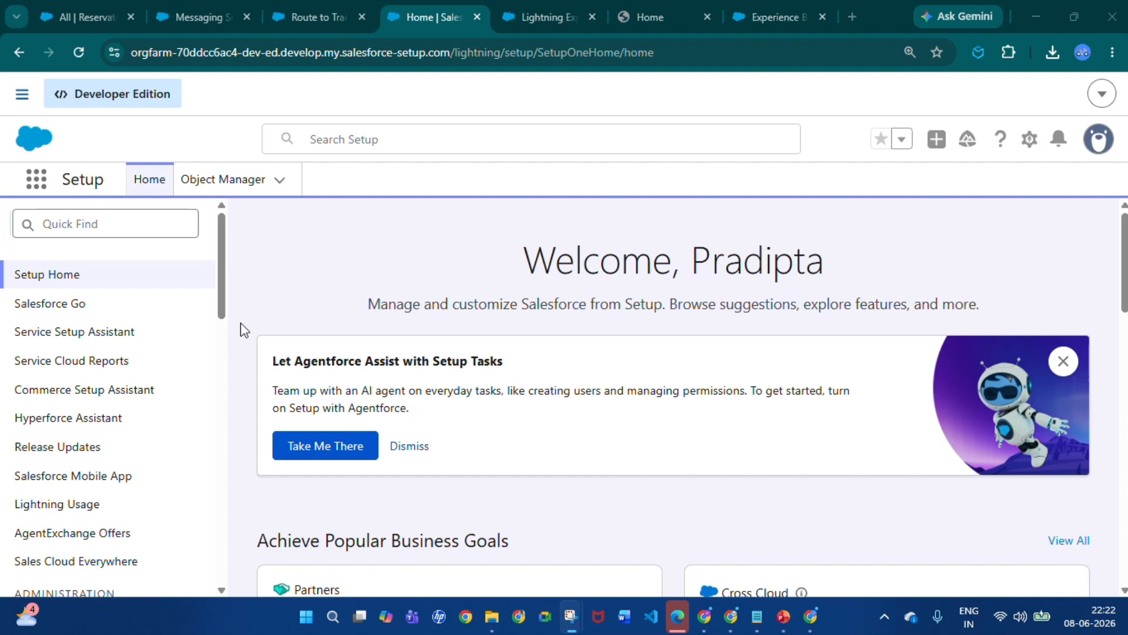
Step: Find All Sites in Setup and copy the URL of the External User Page site
left_click(149, 222)
type("a")
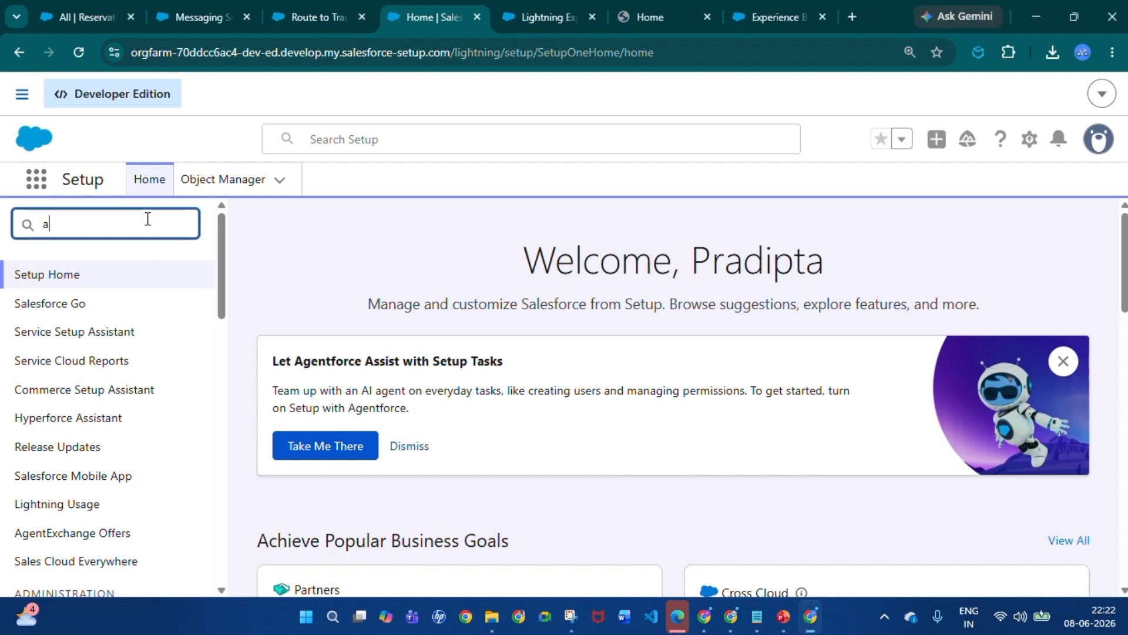
type("ll ")
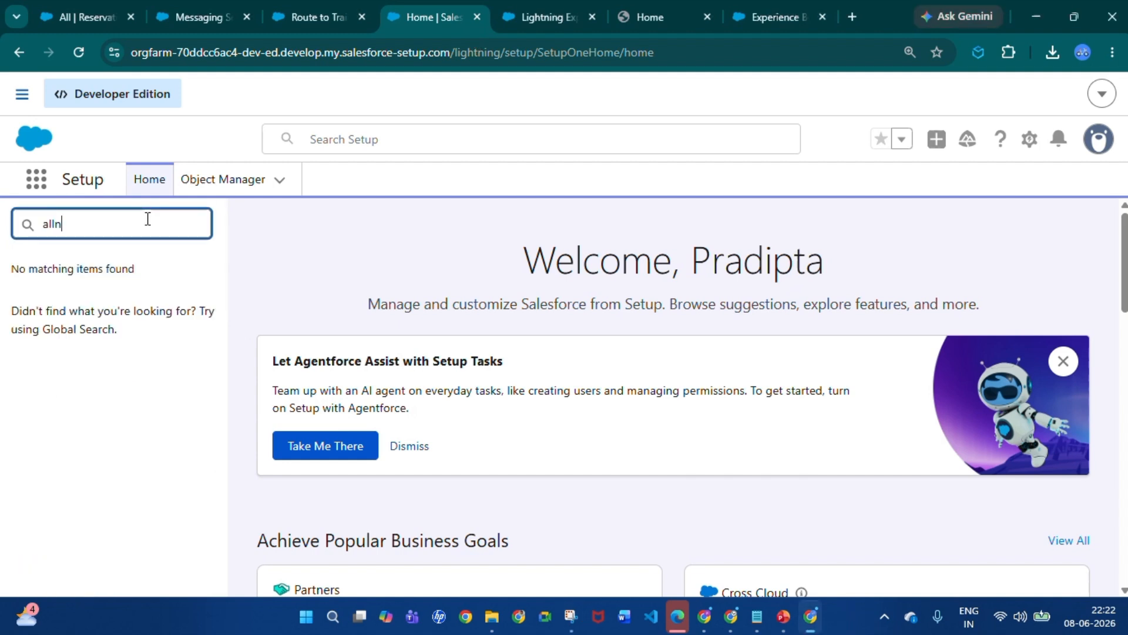
type("sites")
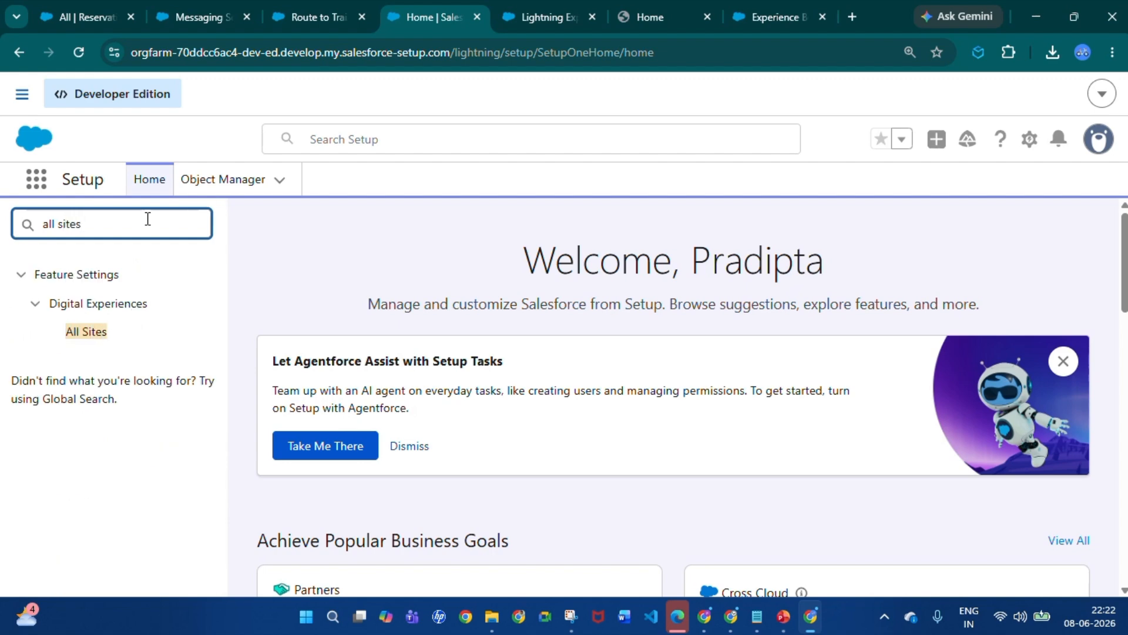
left_click(89, 317)
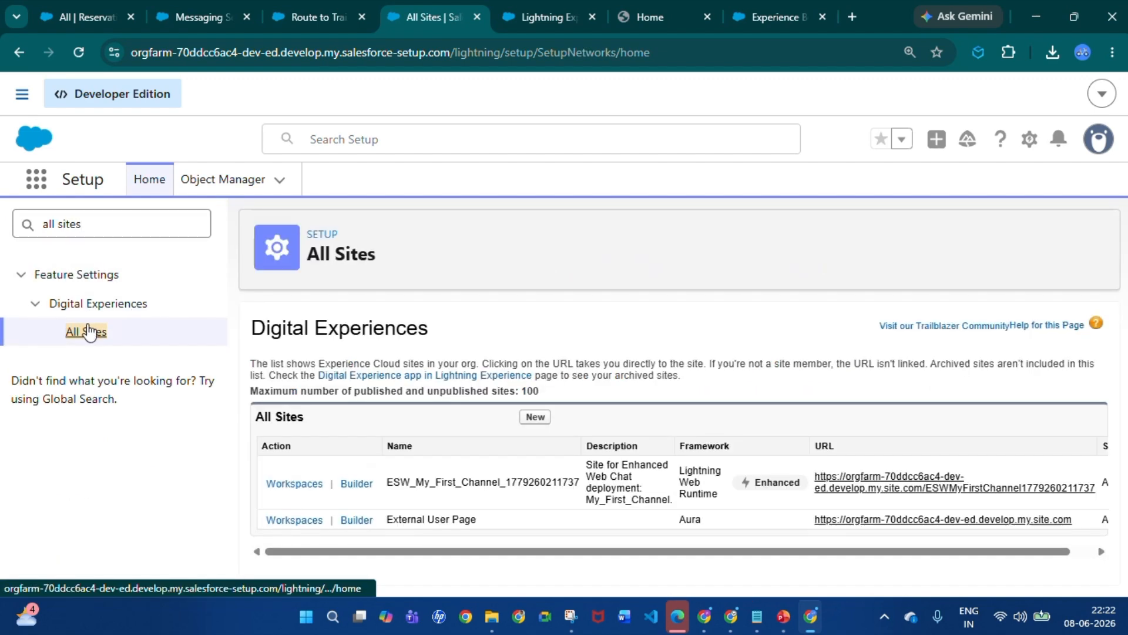
left_click_drag(1045, 487, 1079, 515)
key("ctrl+c")
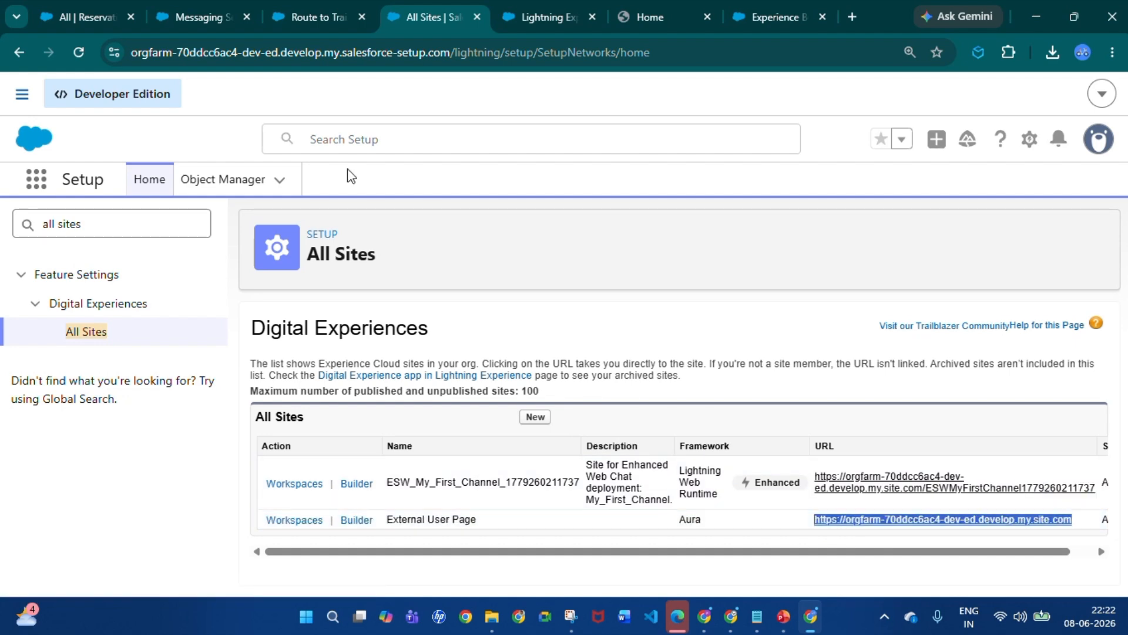
left_click(188, 15)
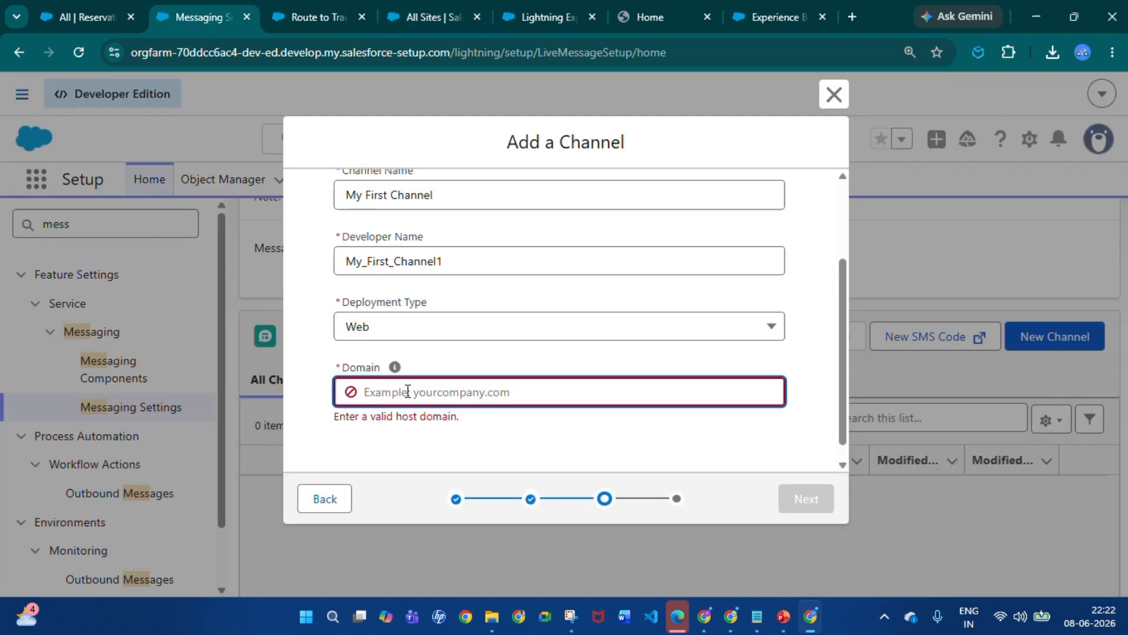
key("ctrl+v")
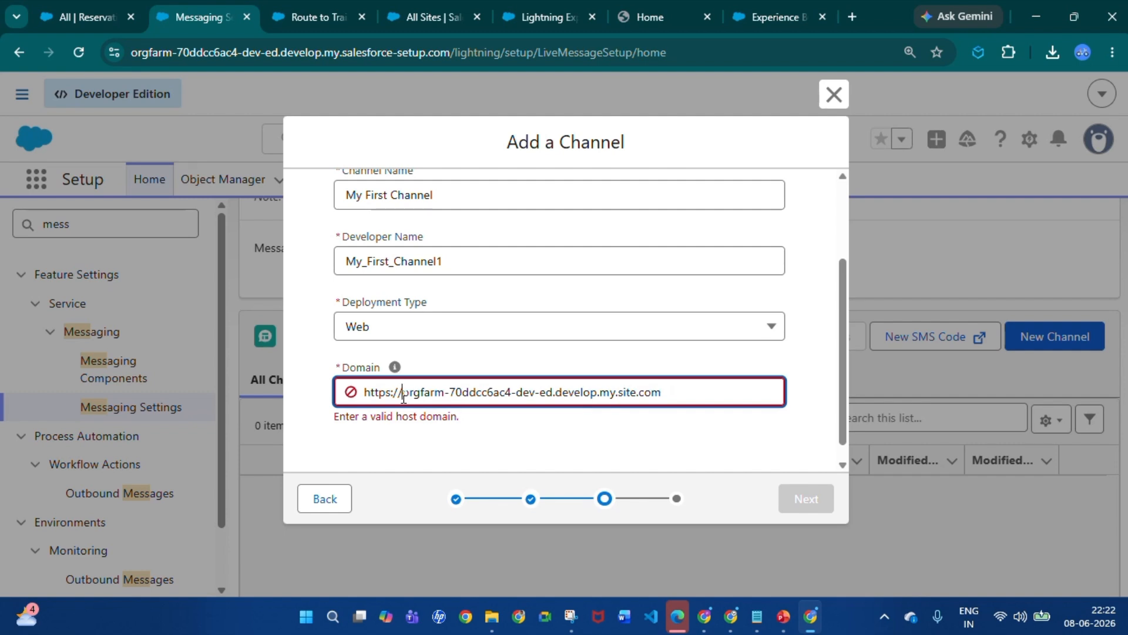
key("BackSpace")
key("BackSpace")
key("BackSpace")
key("BackSpace")
key("BackSpace")
key("BackSpace")
key("BackSpace")
key("BackSpace")
left_click(473, 447)
scroll(578, 403, "up", 1)
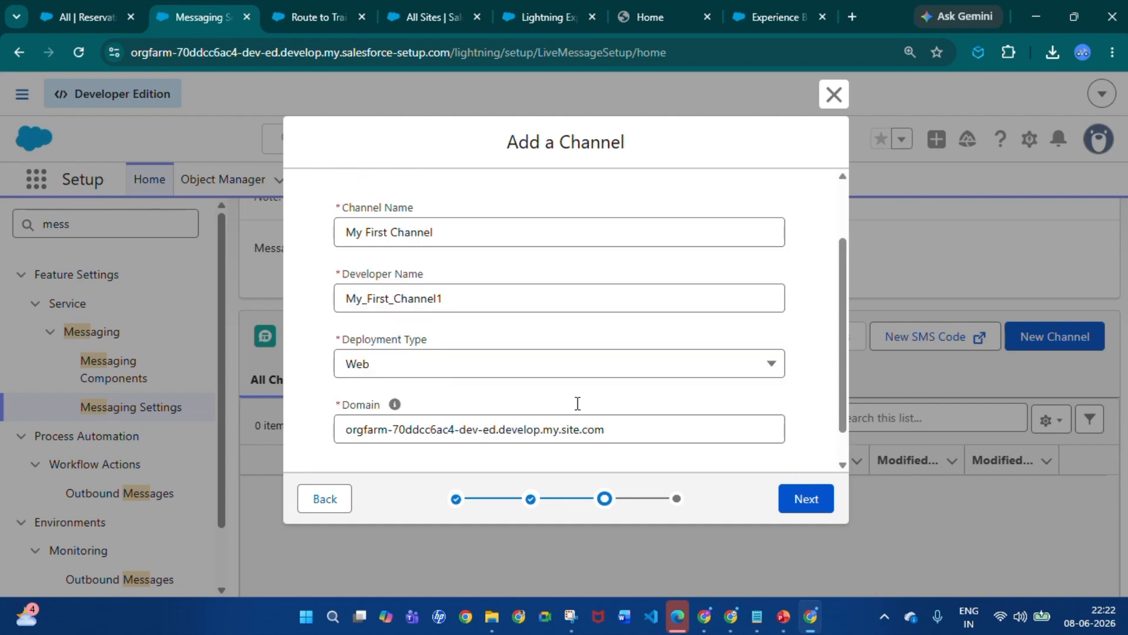
left_click(810, 502)
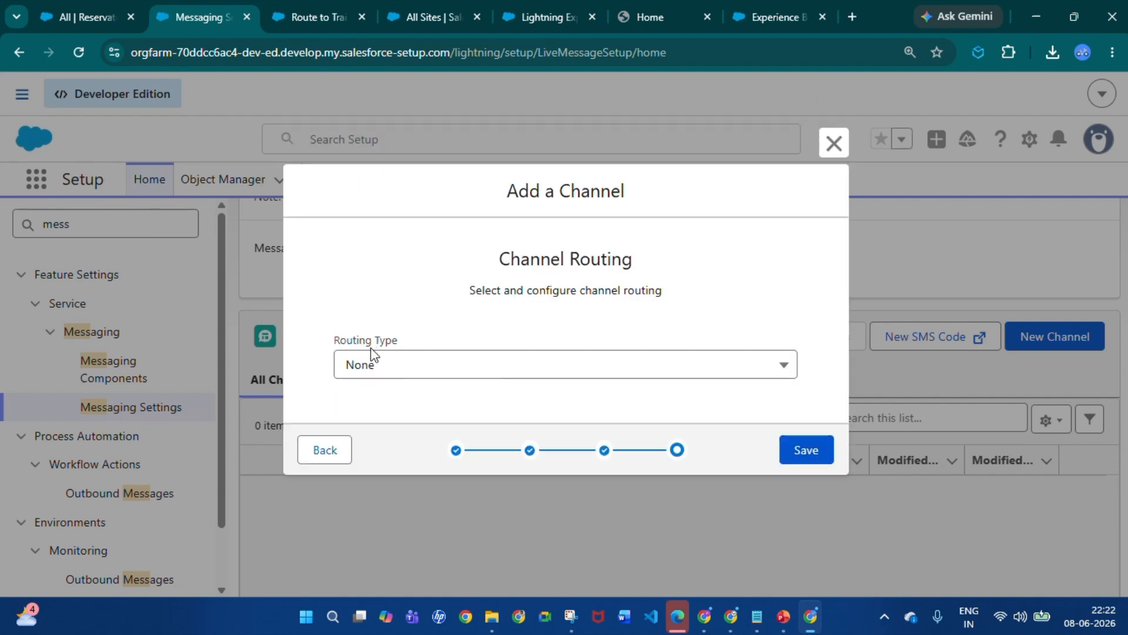
Step: Set the channel's routing type to Omni-Flow with "Route to Train ticket service agent" as the flow definition
left_click(403, 374)
left_click(403, 373)
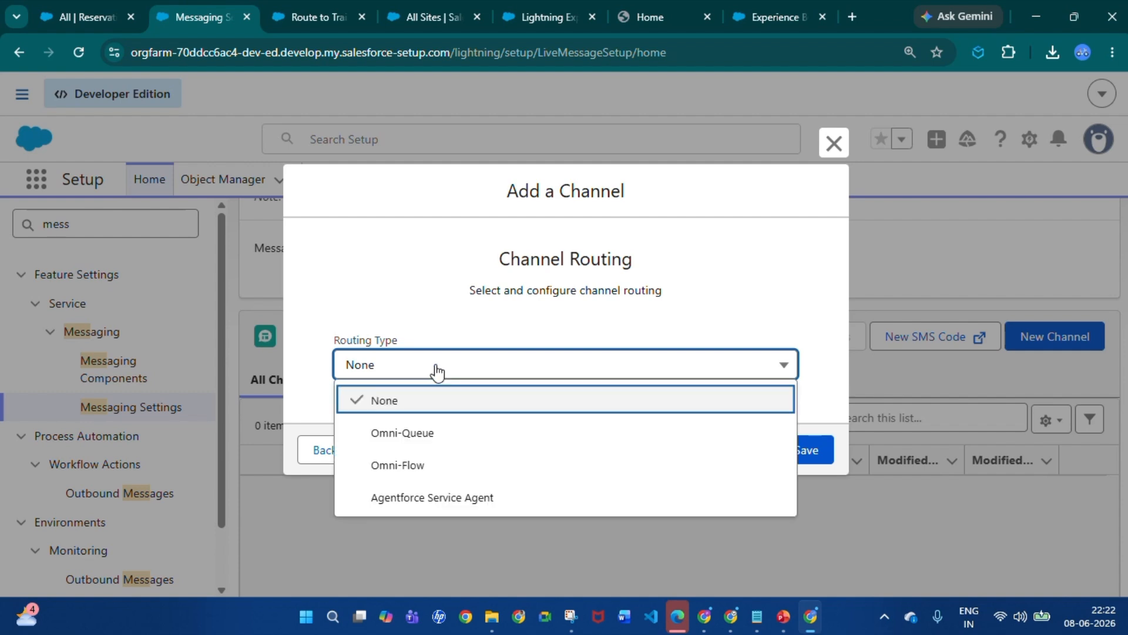
left_click(415, 467)
left_click(379, 353)
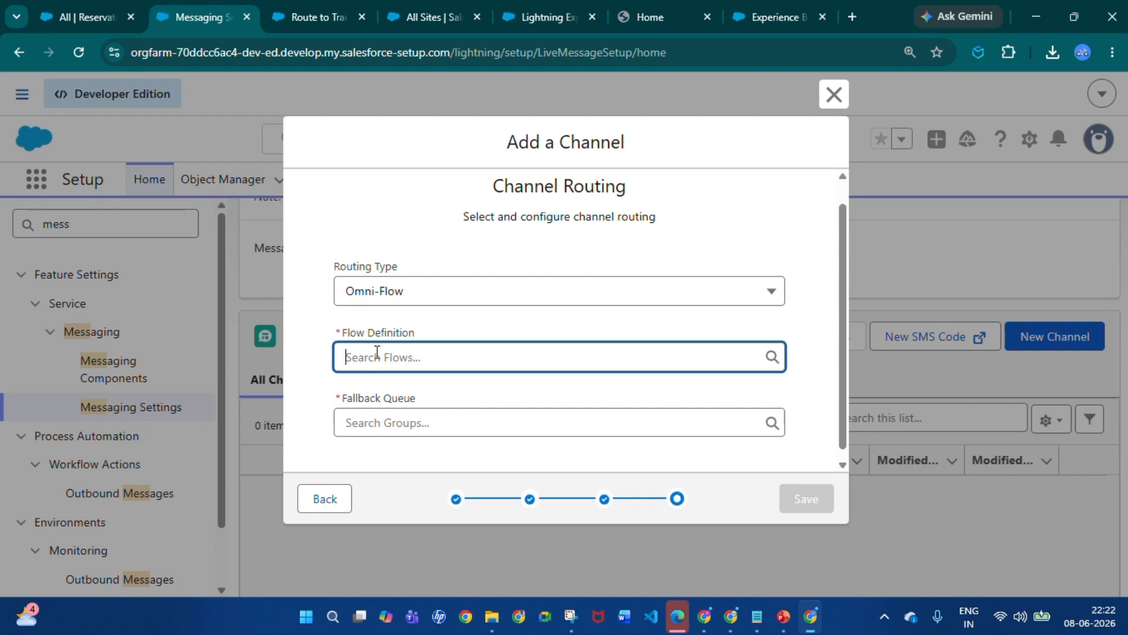
type("Route")
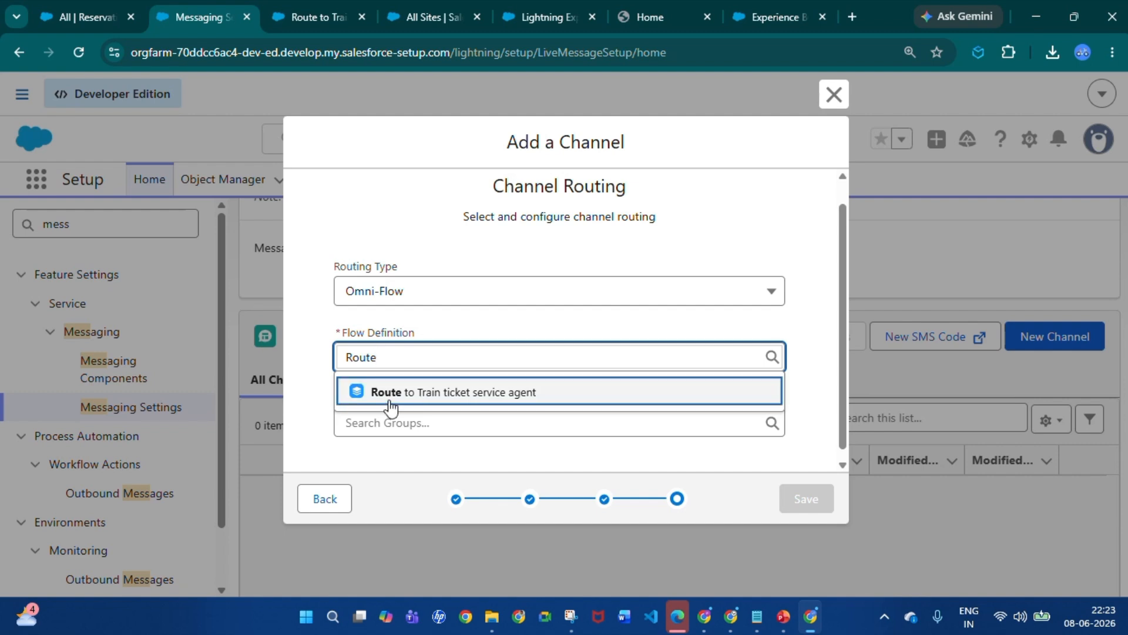
left_click(545, 405)
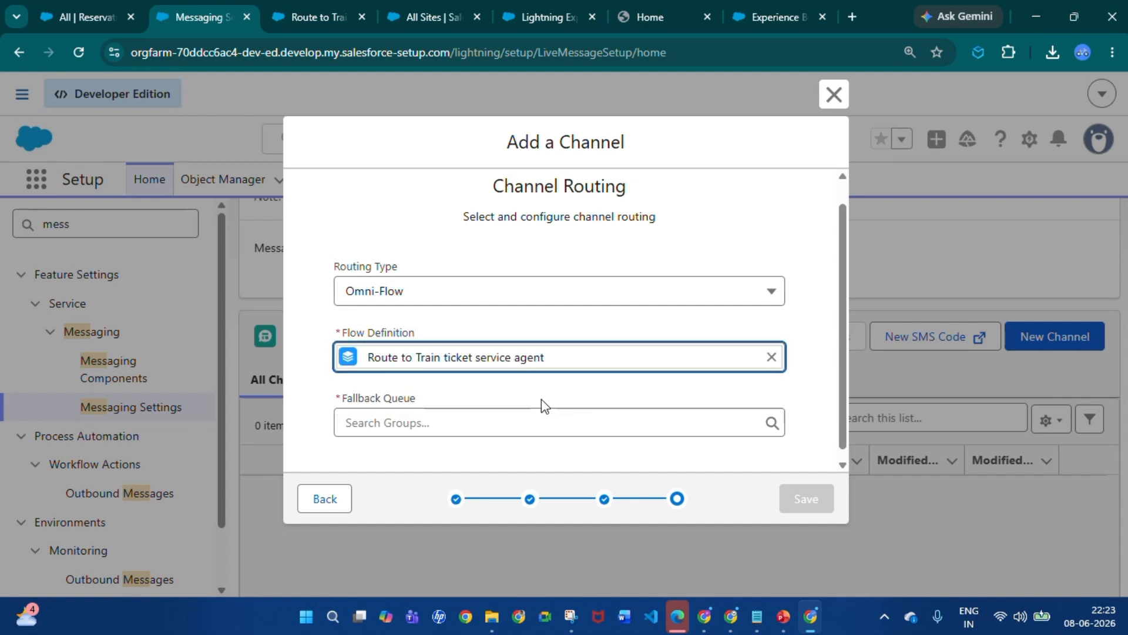
Step: Set the channel's fallback queue to Fallback Queue 1 and save the new channel
left_click(451, 429)
type("Fal")
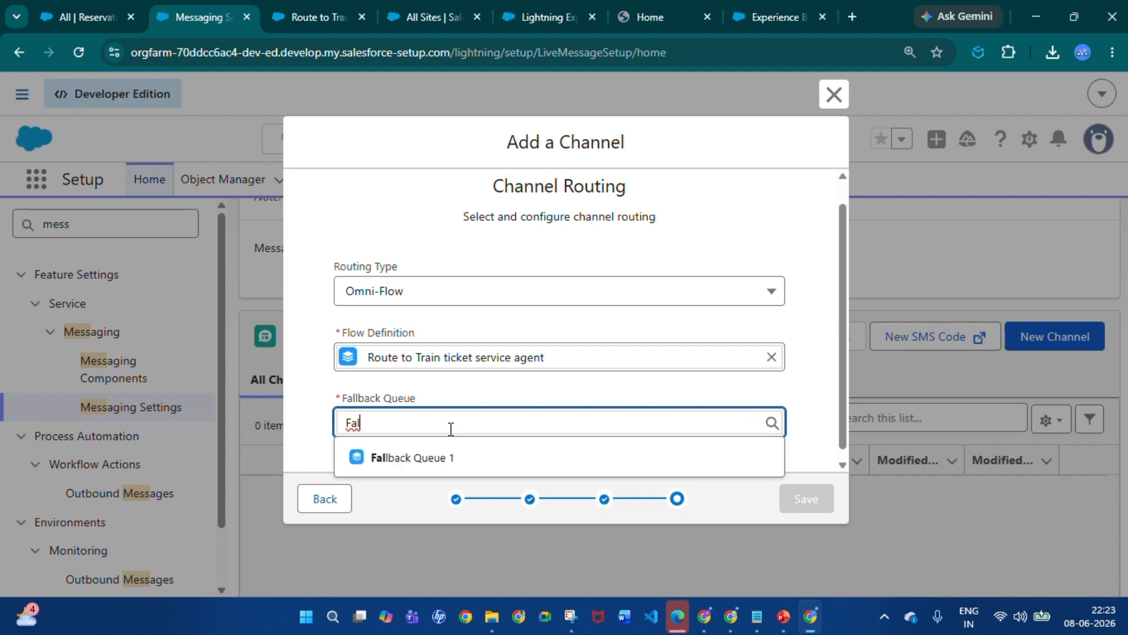
left_click(432, 457)
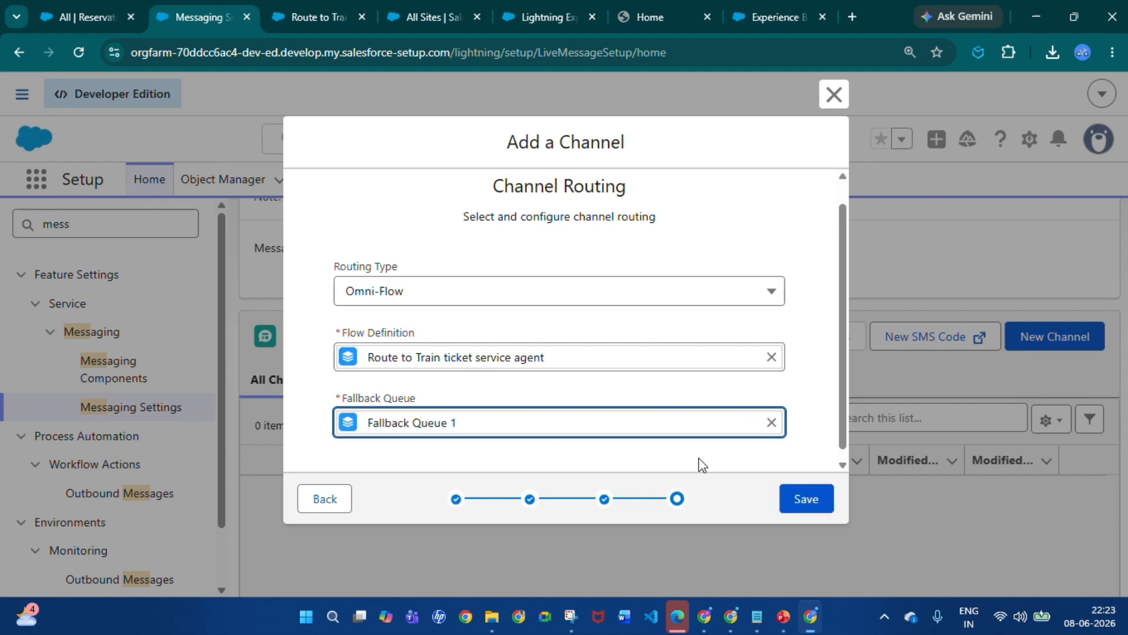
left_click(783, 503)
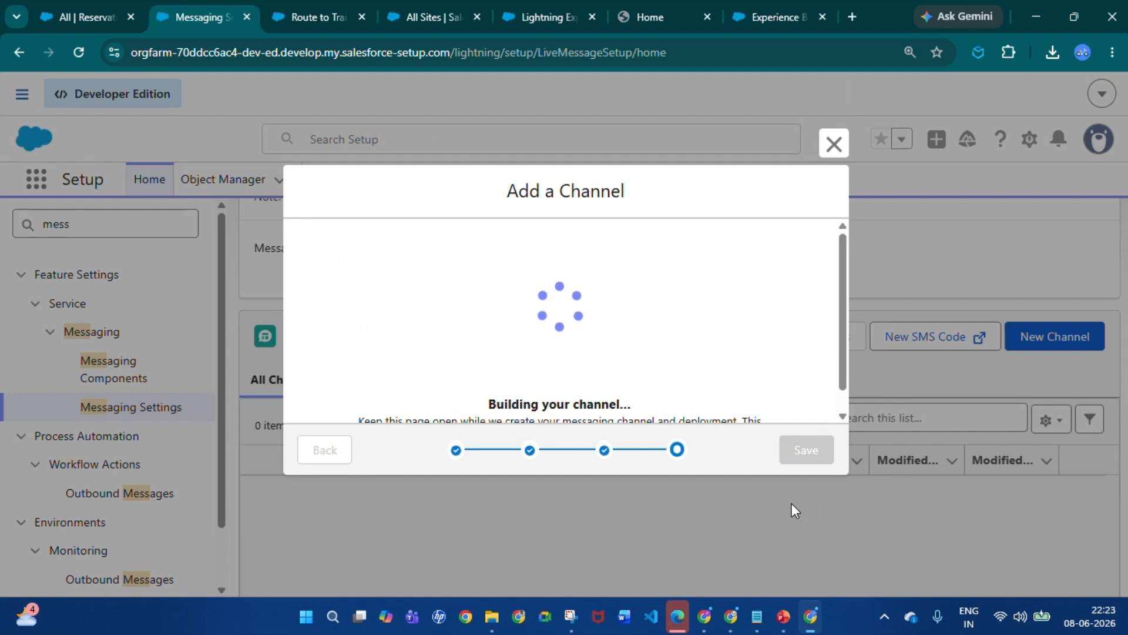
scroll(667, 360, "down", 1)
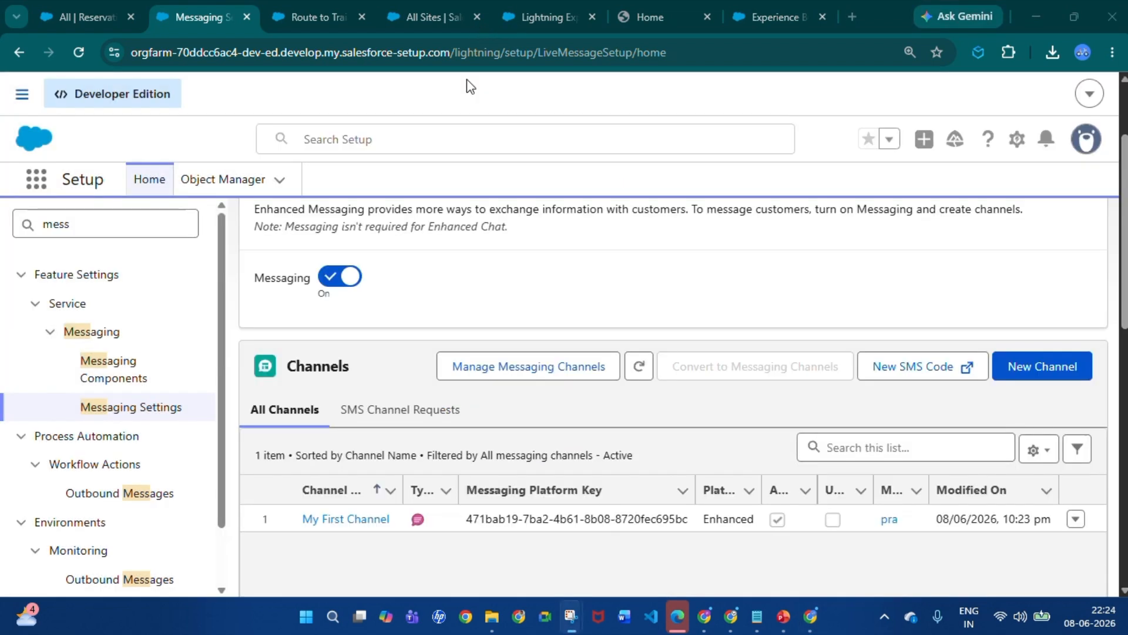
Step: Open My First Channel from the channel list and review its messaging and Omni-Channel routing settings
scroll(430, 392, "down", 1)
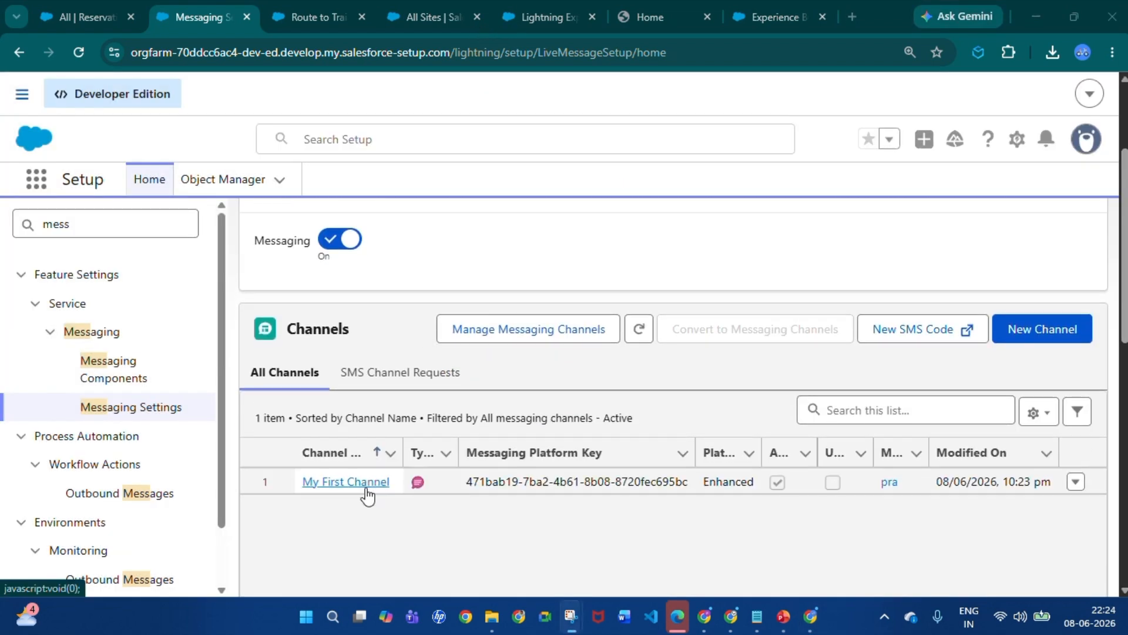
left_click(325, 483)
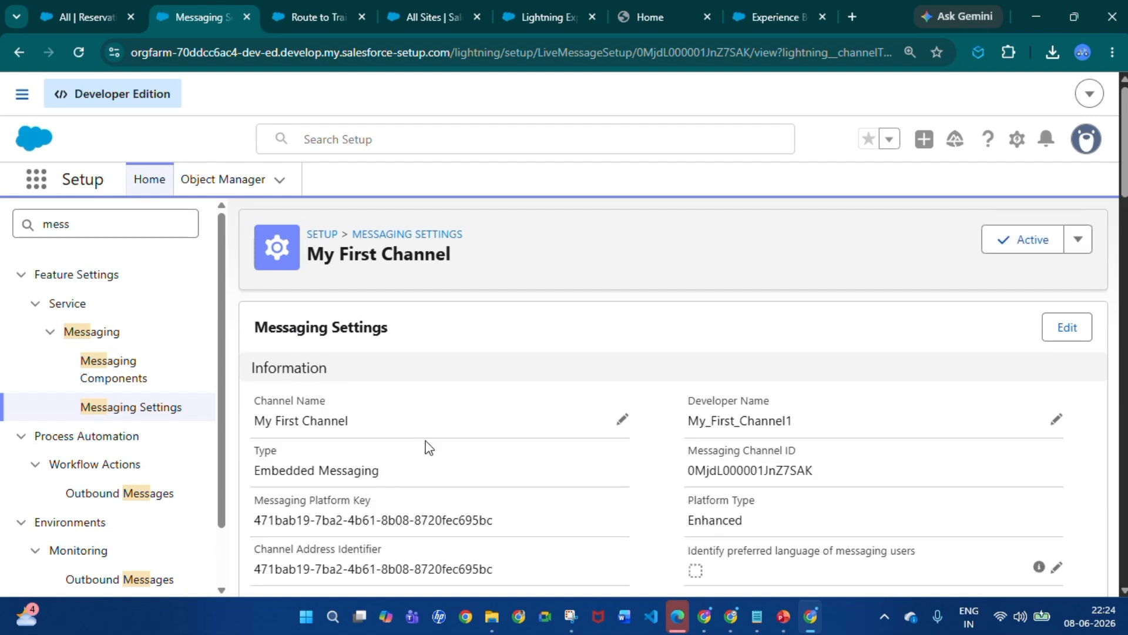
scroll(419, 440, "down", 10)
scroll(486, 524, "up", 1)
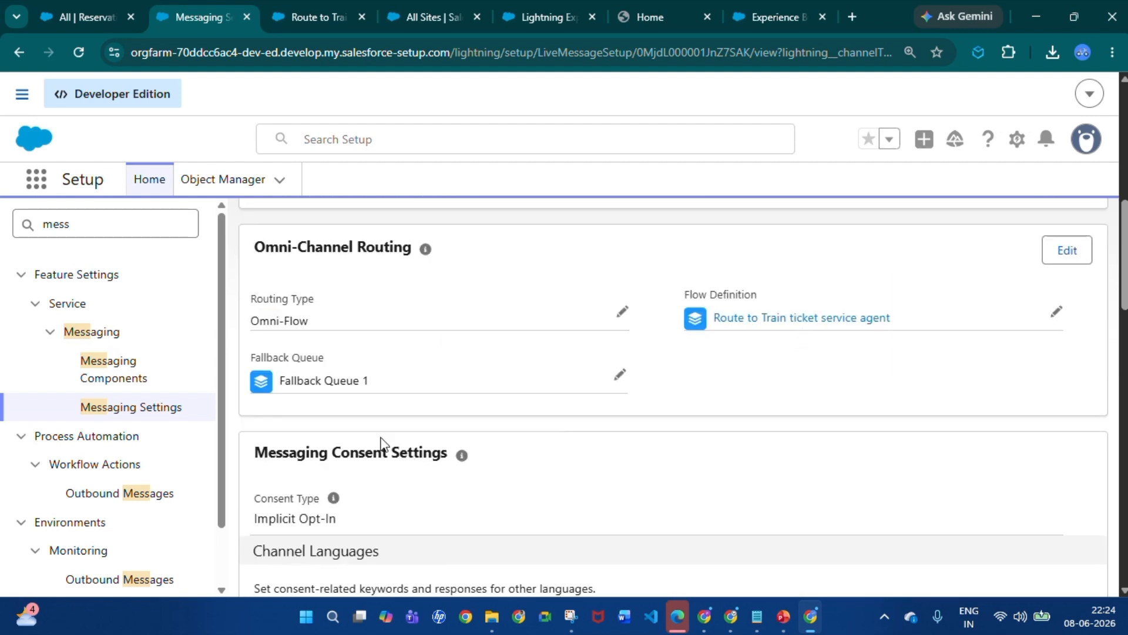
scroll(378, 440, "down", 1)
scroll(494, 464, "up", 3)
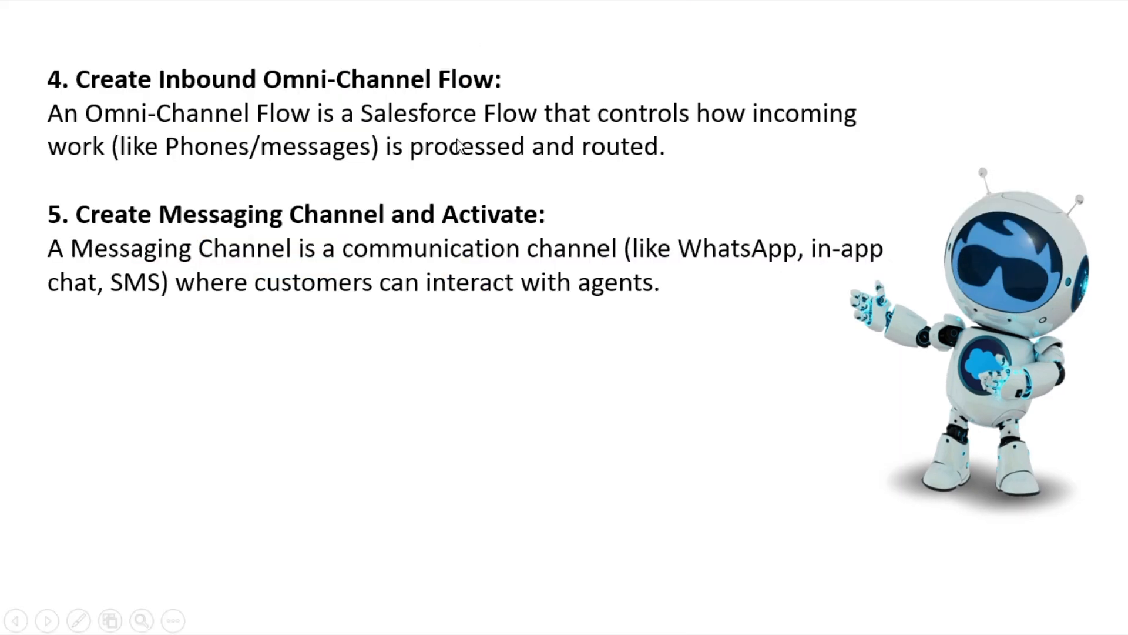
left_click(457, 141)
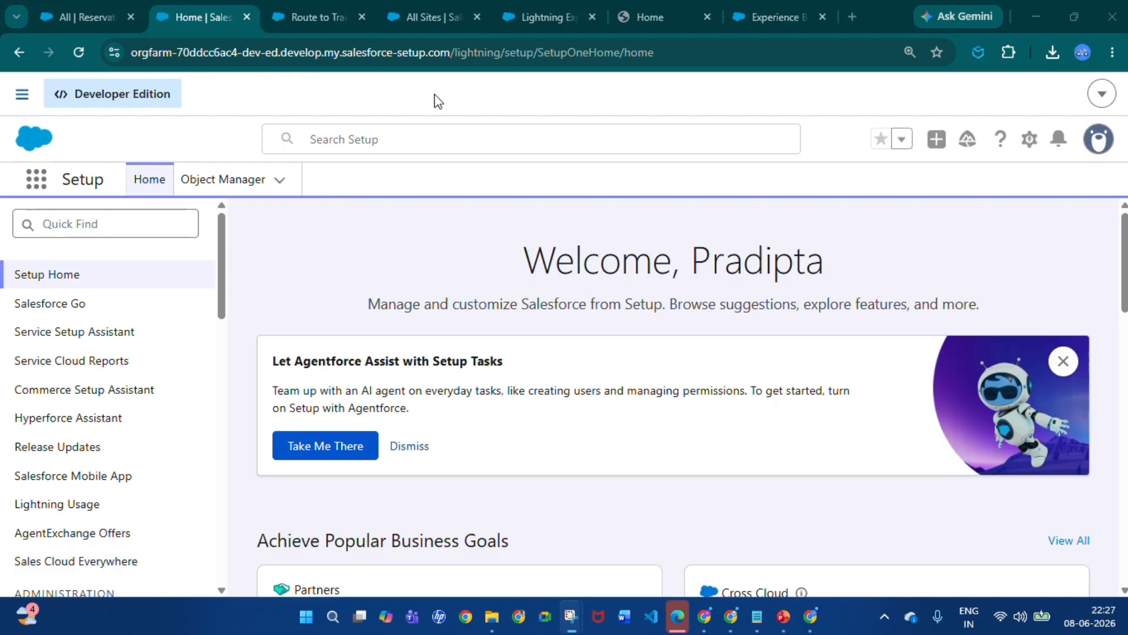
Step: Find Embedded Service Deployments in Setup and open its page
left_click(110, 234)
type("em")
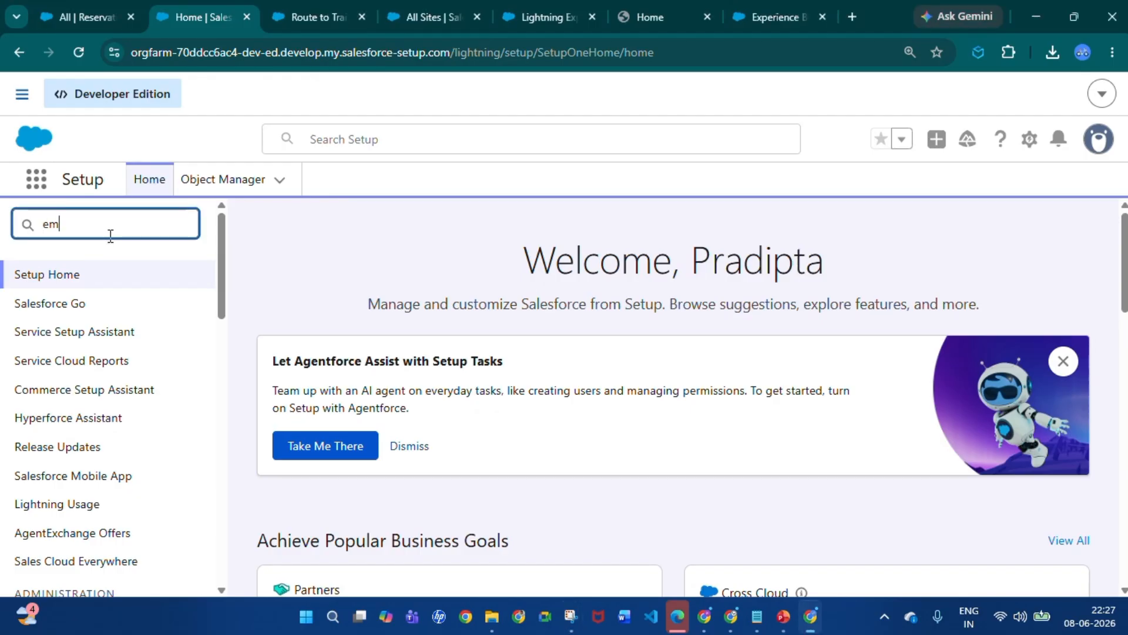
type("bedde")
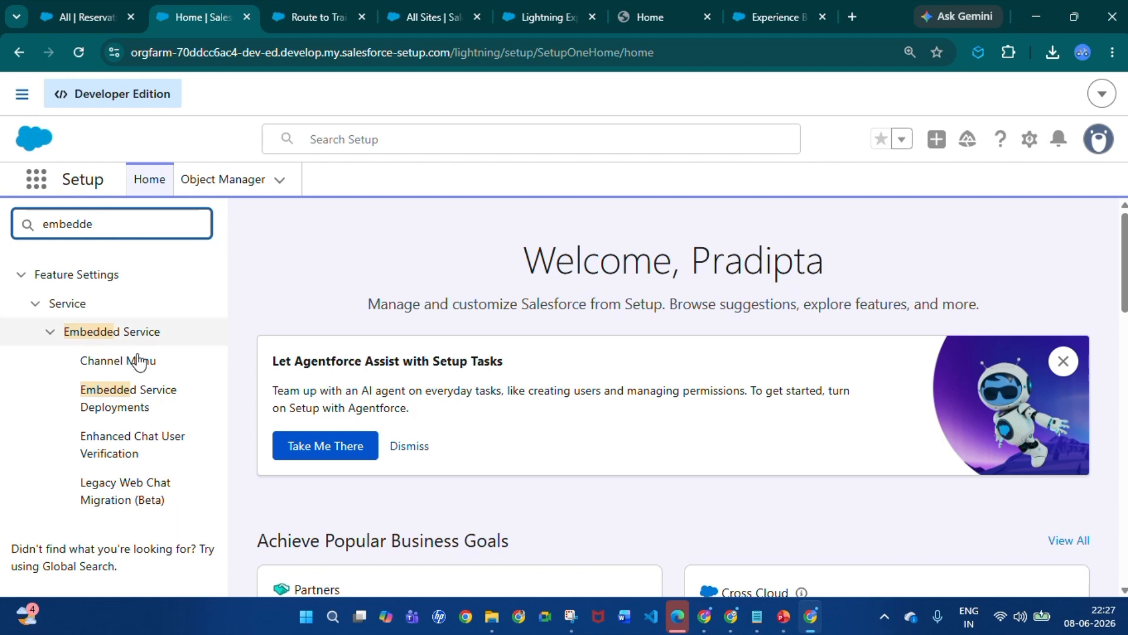
left_click(135, 407)
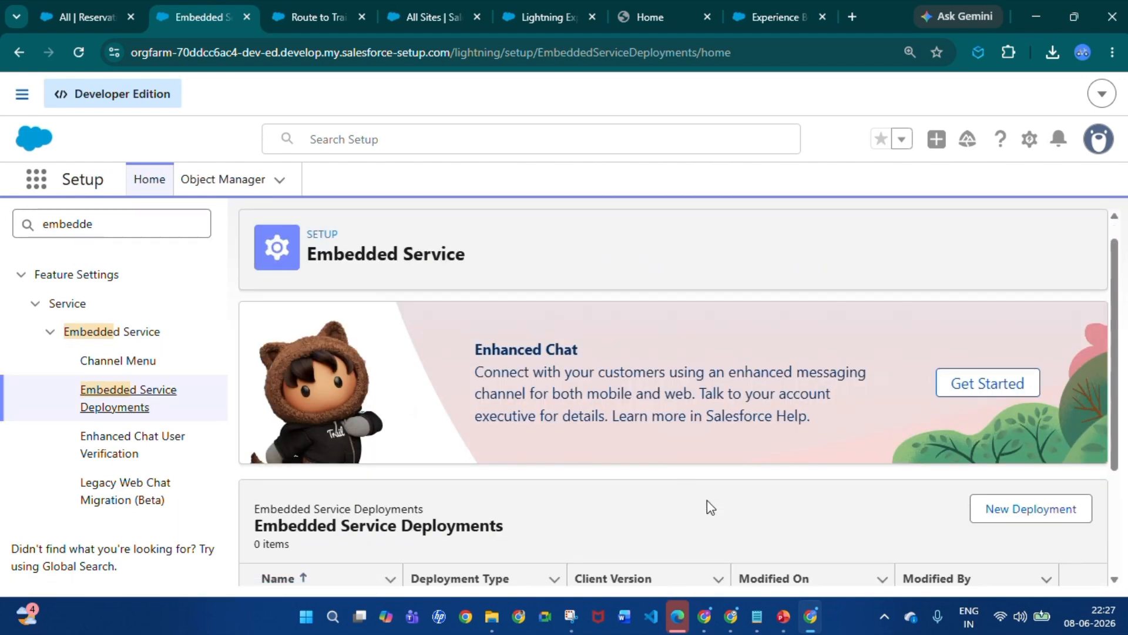
Step: Start a new embedded service deployment with Enhanced Chat as the conversation type and Web as the client
scroll(707, 499, "down", 2)
left_click(1006, 379)
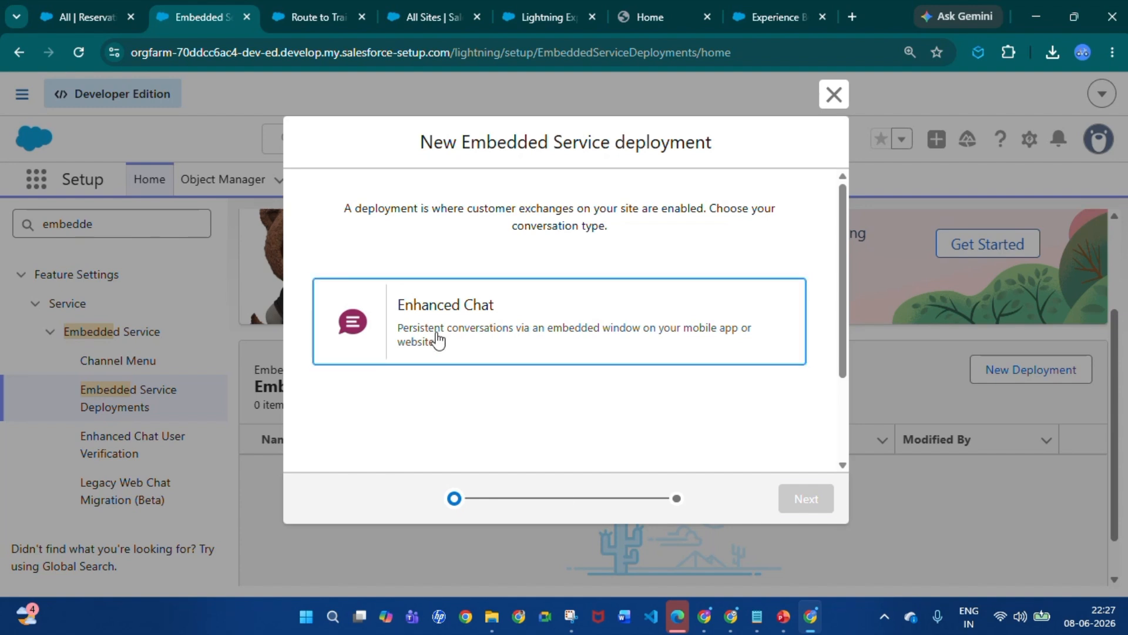
left_click(438, 340)
left_click(799, 506)
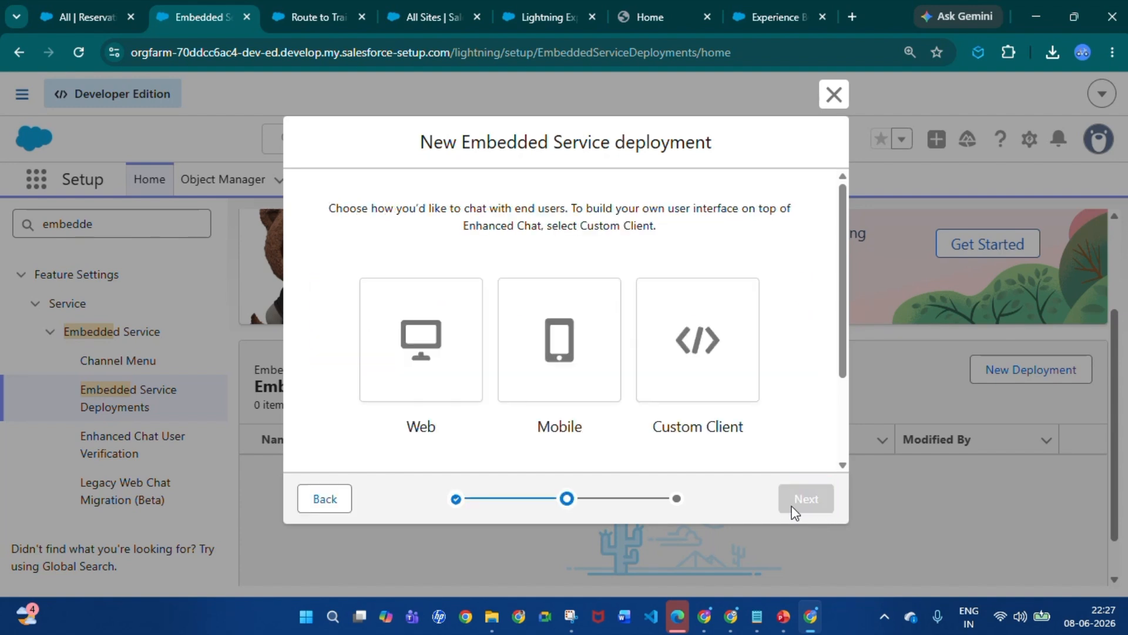
left_click(428, 383)
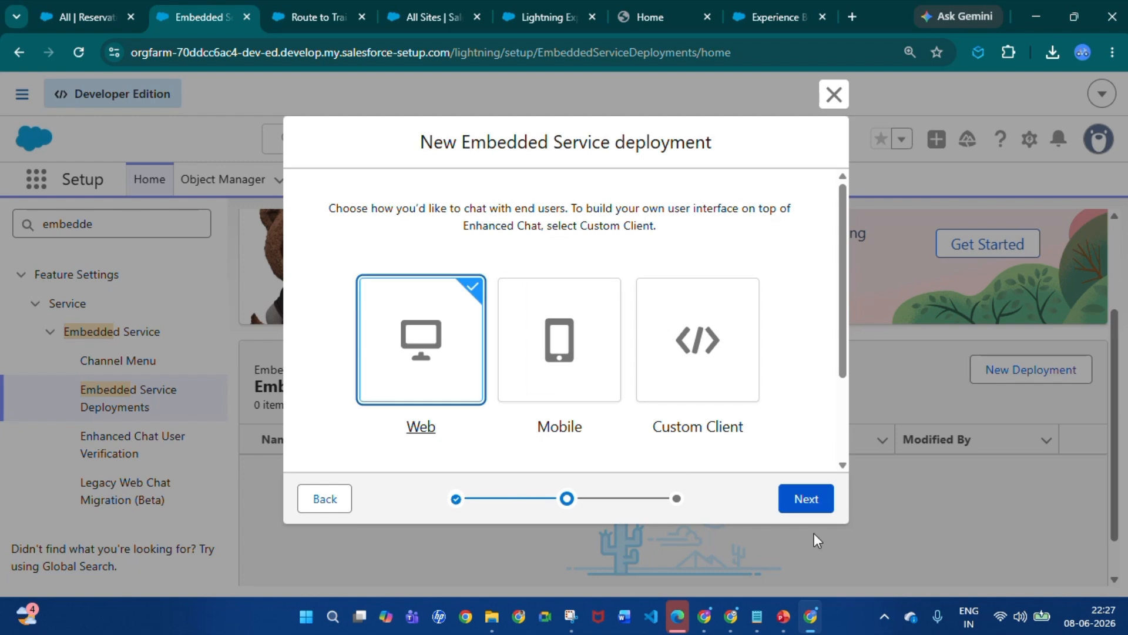
left_click(800, 498)
Step: Name the deployment "First deployment" with the API name First_deployment
left_click(443, 301)
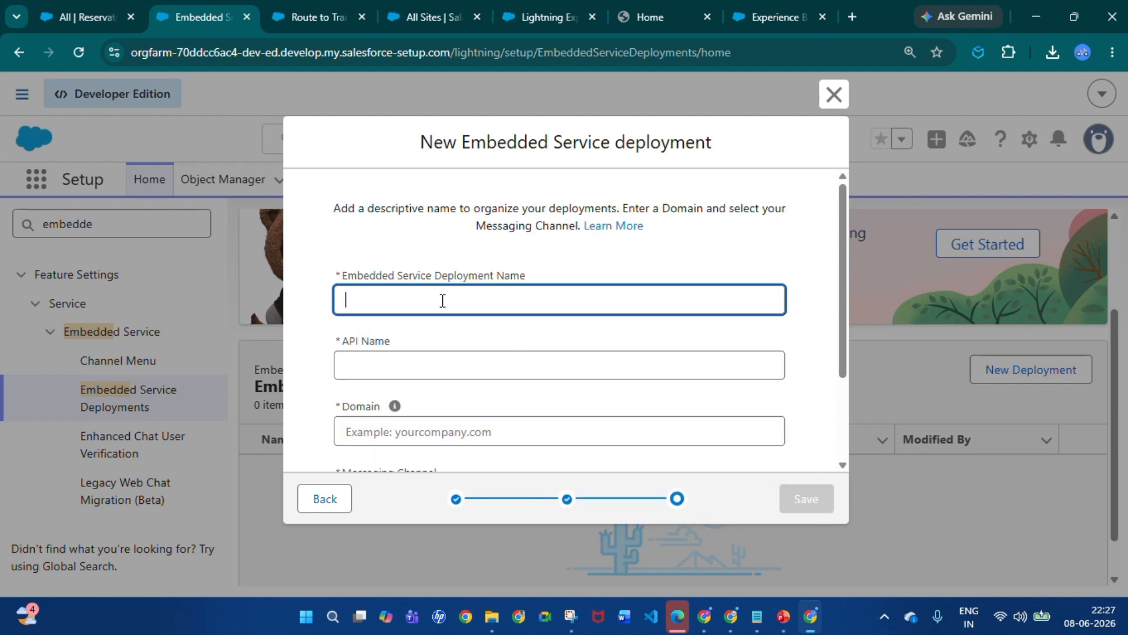
type("First deployment")
left_click(432, 326)
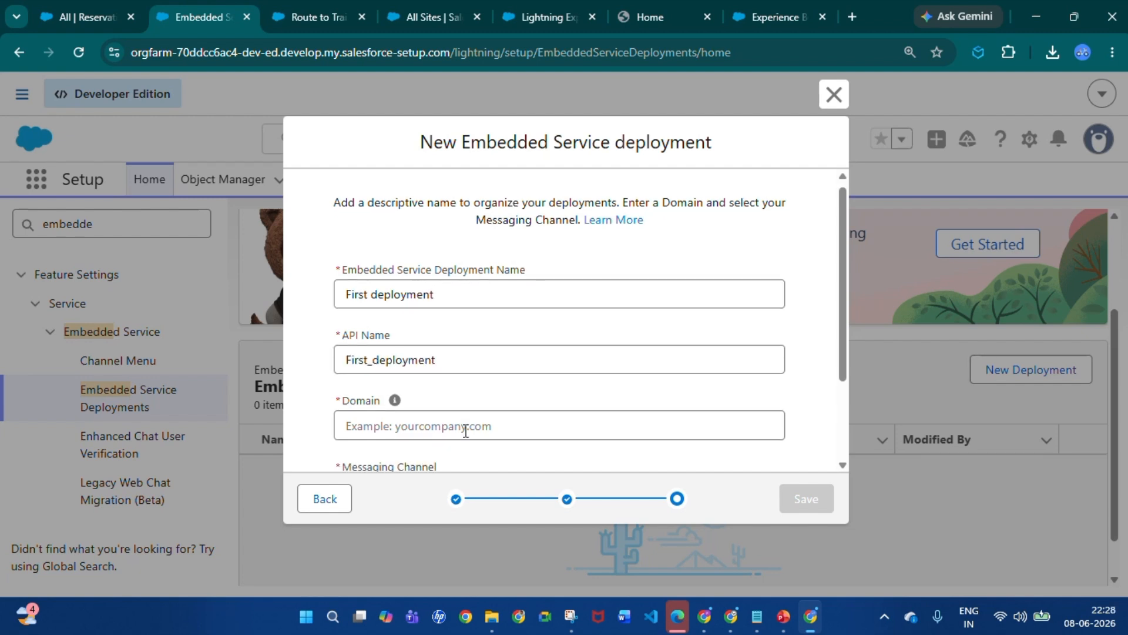
scroll(463, 428, "down", 1)
left_click(378, 375)
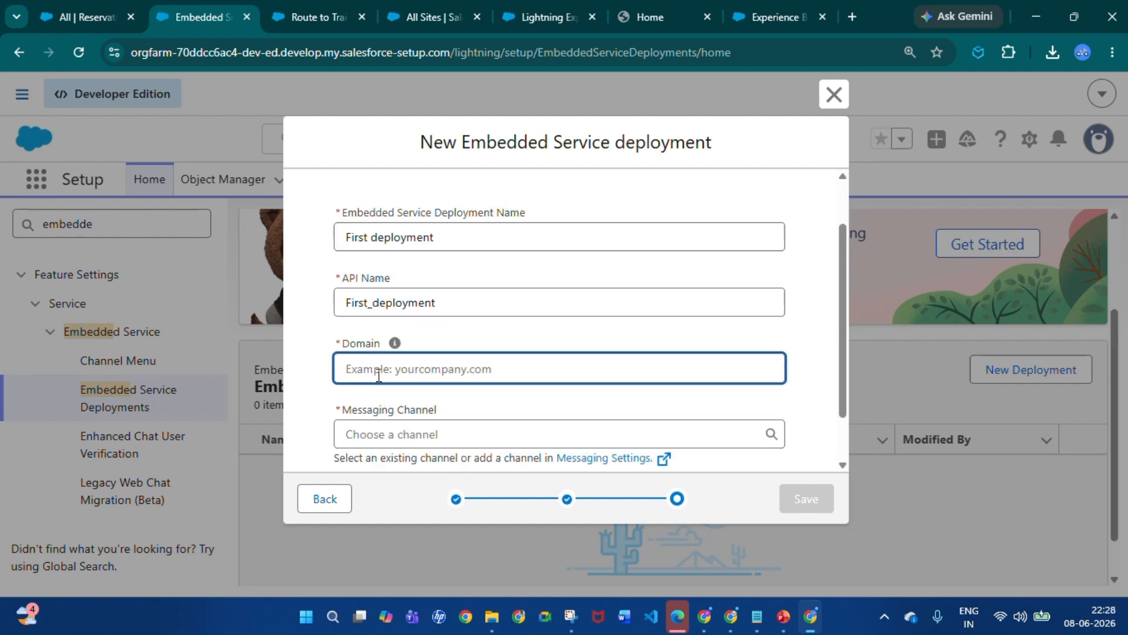
type("https://orgfarm-70ddcc6ac4-dev-ed.develop.my.site.com")
left_click_drag(378, 369, 344, 369)
key("BackSpace")
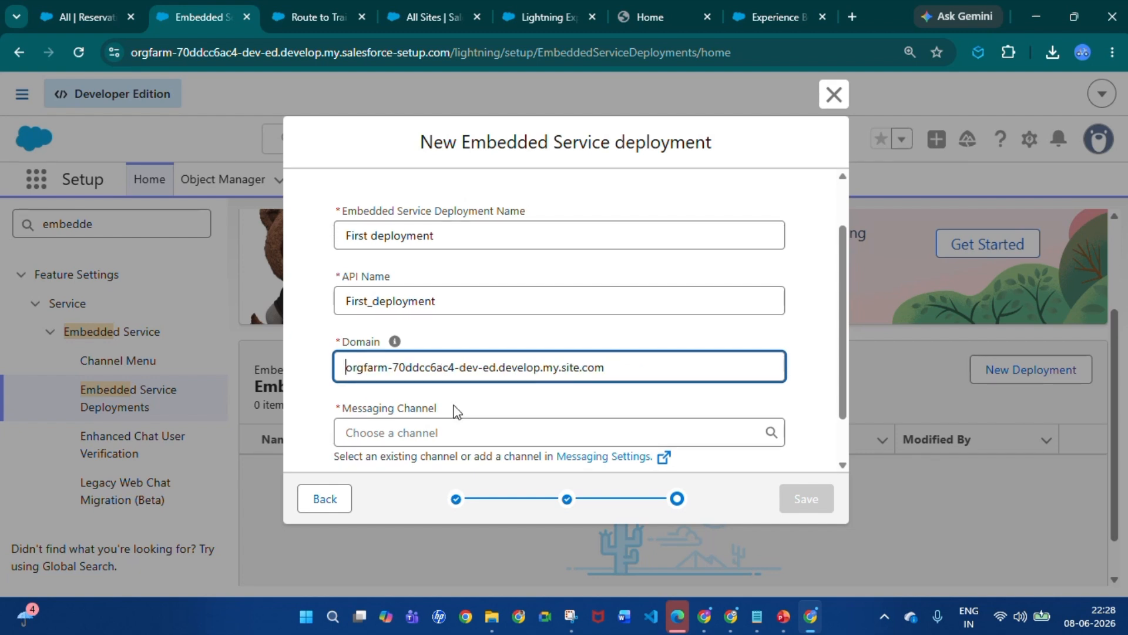
scroll(449, 405, "down", 1)
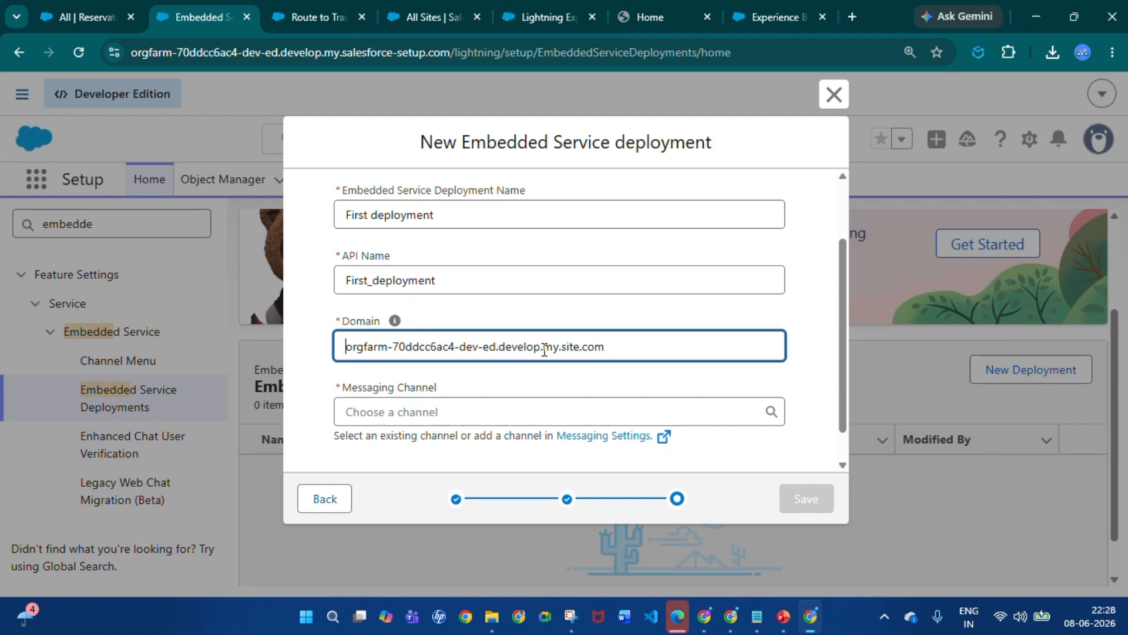
Step: Choose the first My First Channel entry as the deployment's messaging channel and save the deployment
left_click(441, 393)
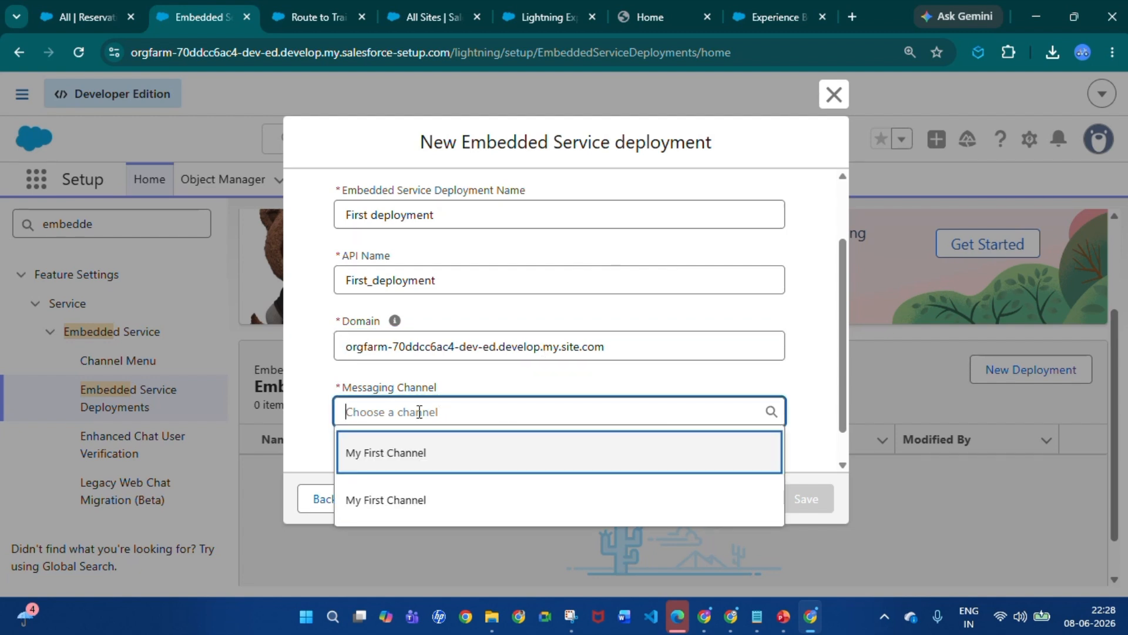
left_click(393, 438)
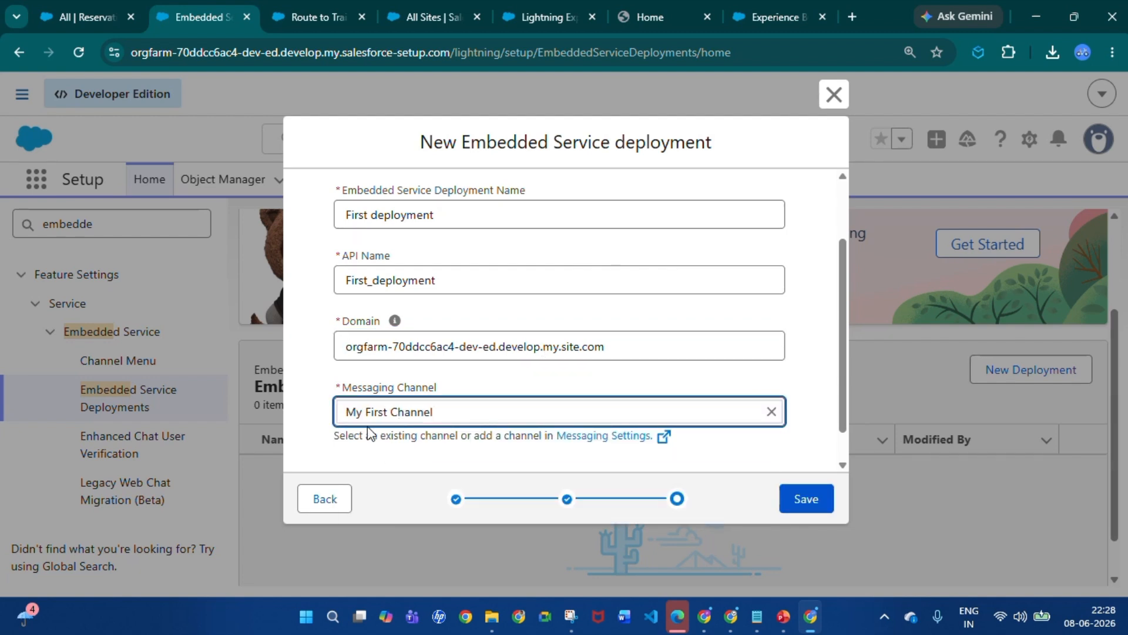
left_click(806, 503)
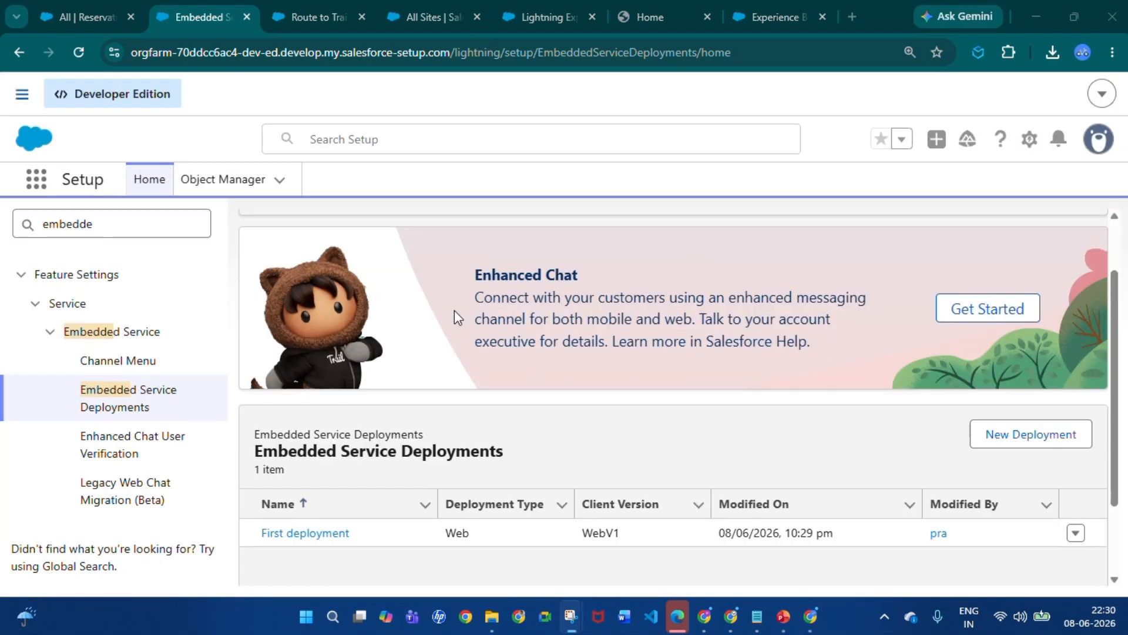
Step: Open the settings of First deployment, publish the deployment and look through its settings page
scroll(453, 310, "down", 1)
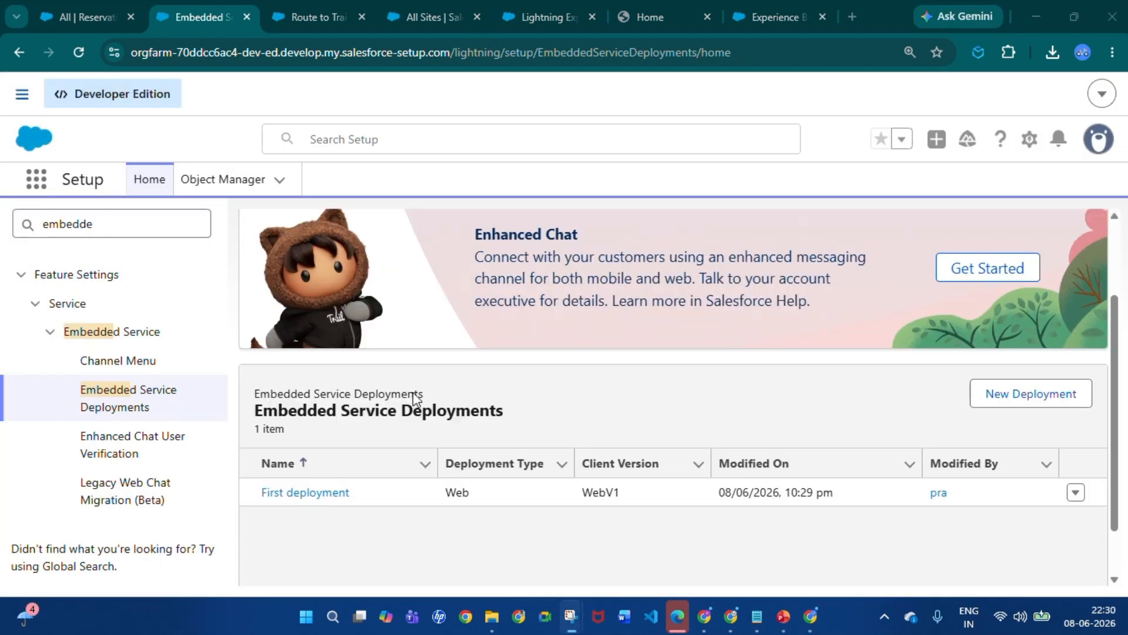
left_click(326, 492)
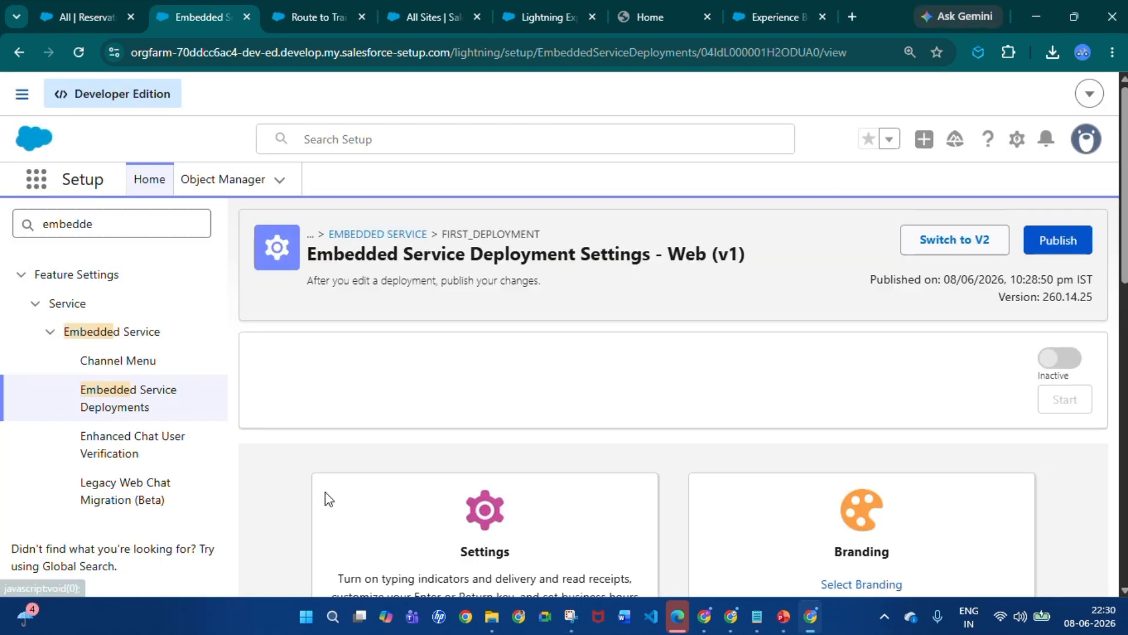
left_click(1055, 248)
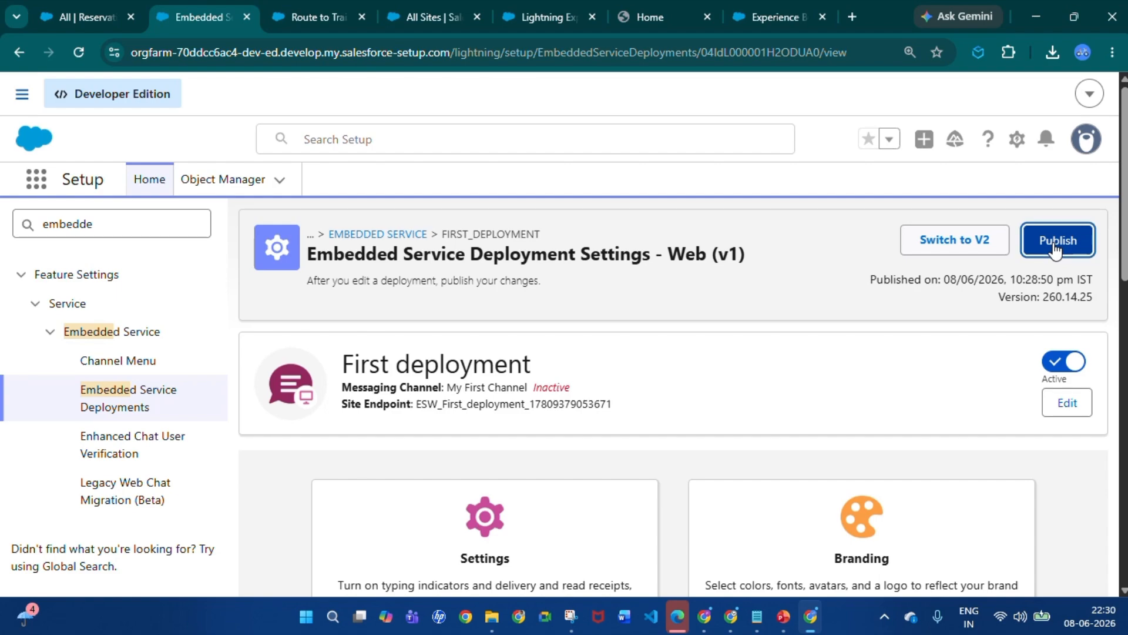
scroll(849, 327, "down", 10)
scroll(646, 474, "up", 8)
scroll(647, 475, "up", 3)
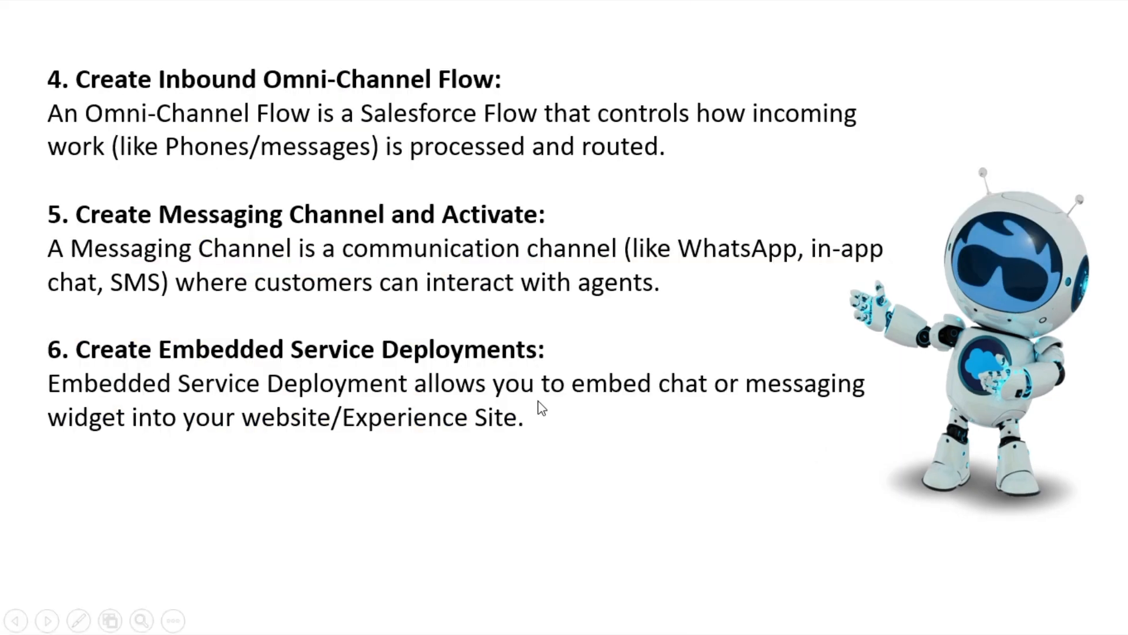
left_click(539, 402)
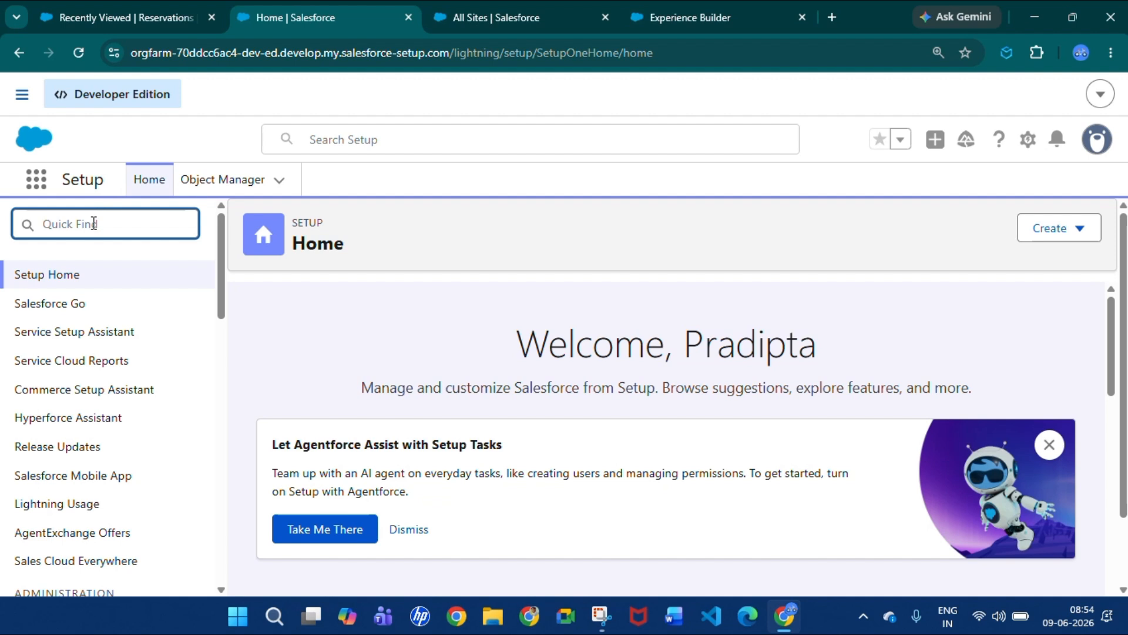
Step: Search Setup for "cors" and open the CORS settings at the Allowed Origins List
type("cord")
key("BackSpace")
type("s")
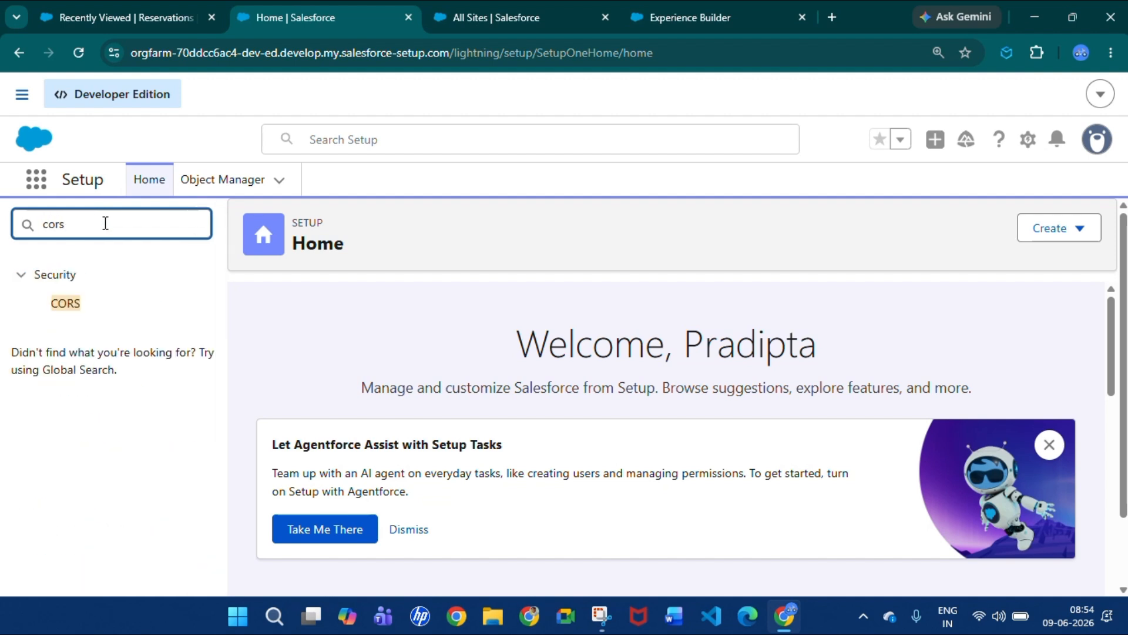
left_click(65, 303)
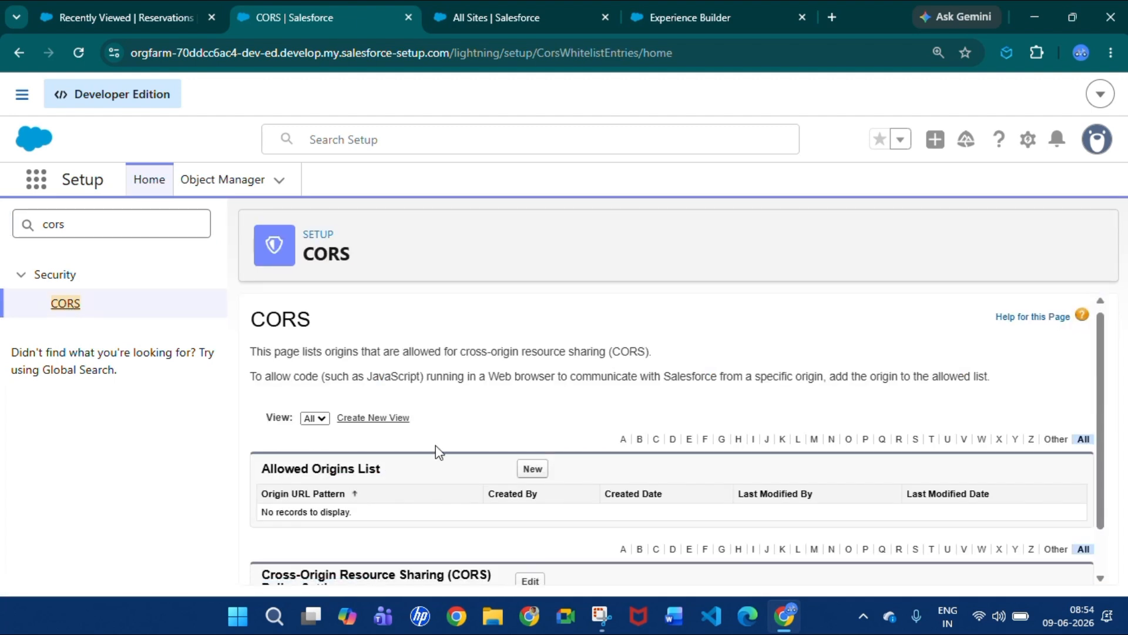
scroll(464, 447, "down", 1)
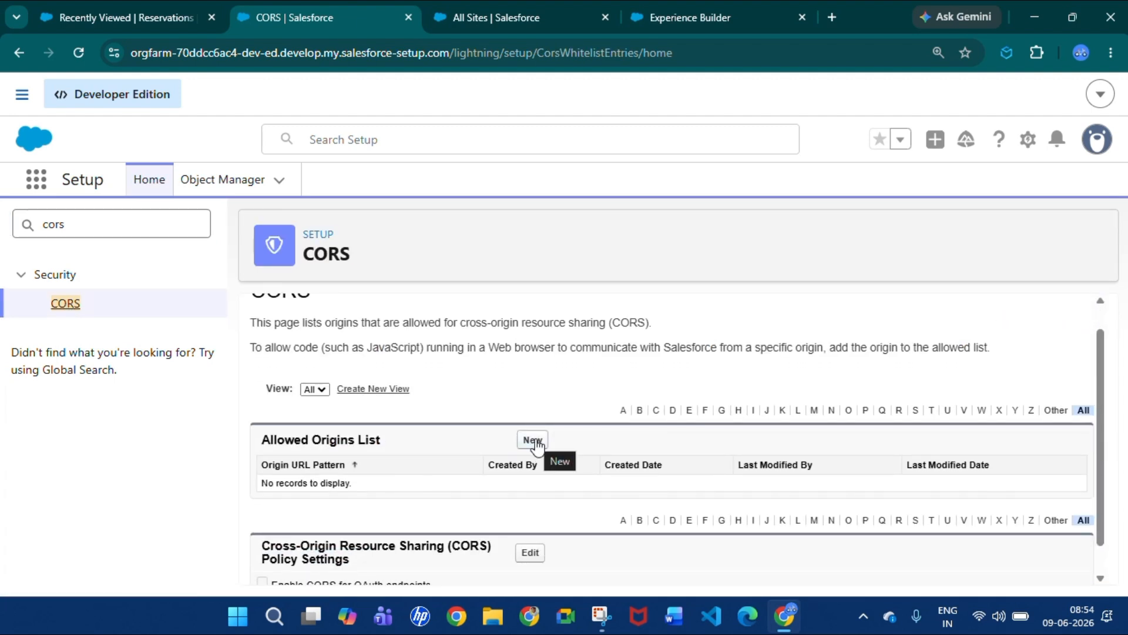
left_click(436, 21)
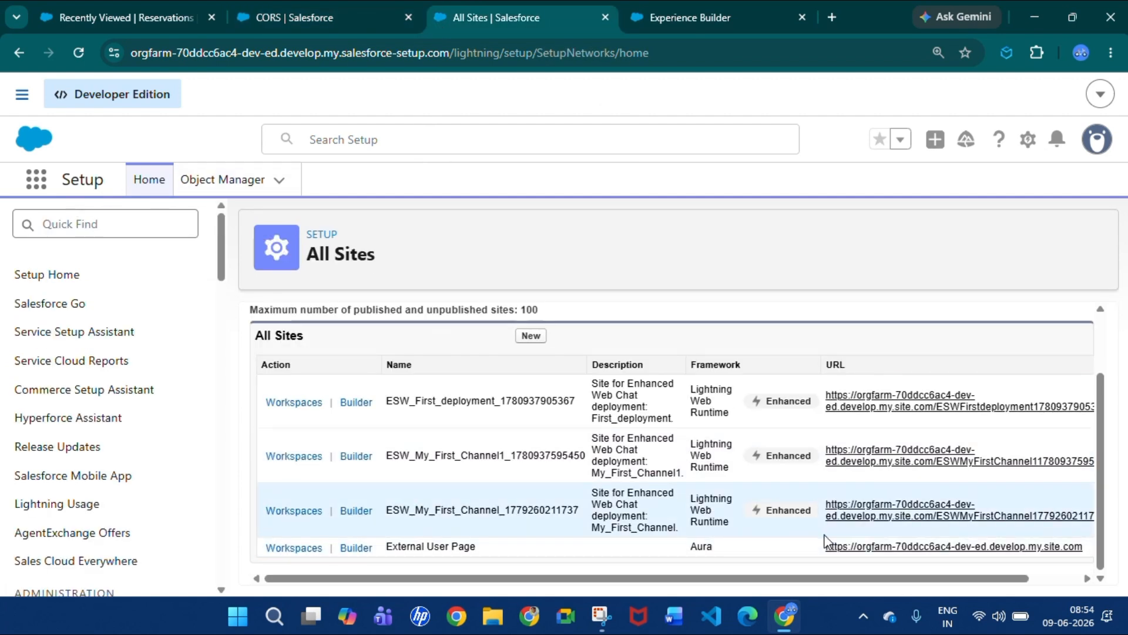
left_click_drag(823, 546, 1032, 546)
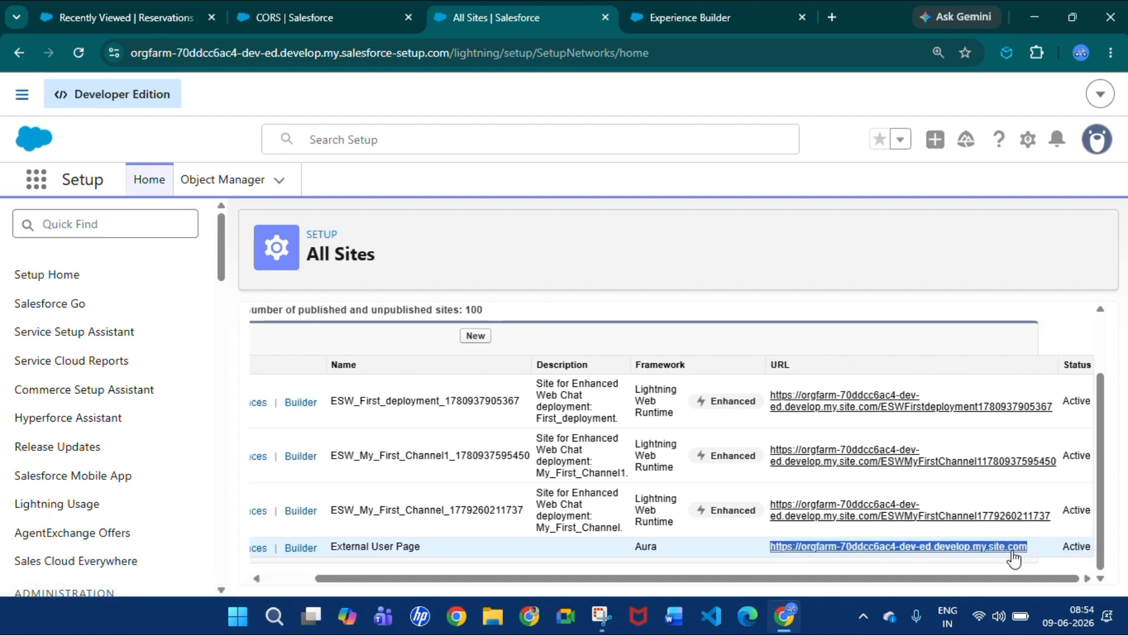
left_click(321, 17)
scroll(460, 419, "down", 1)
left_click(533, 408)
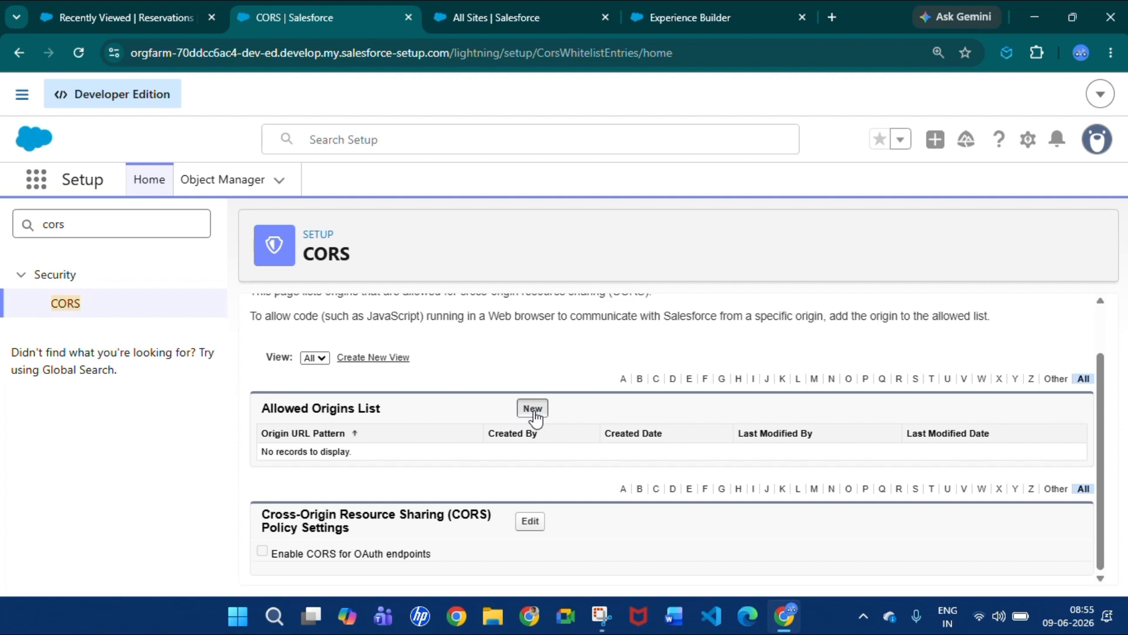
key("ctrl+v")
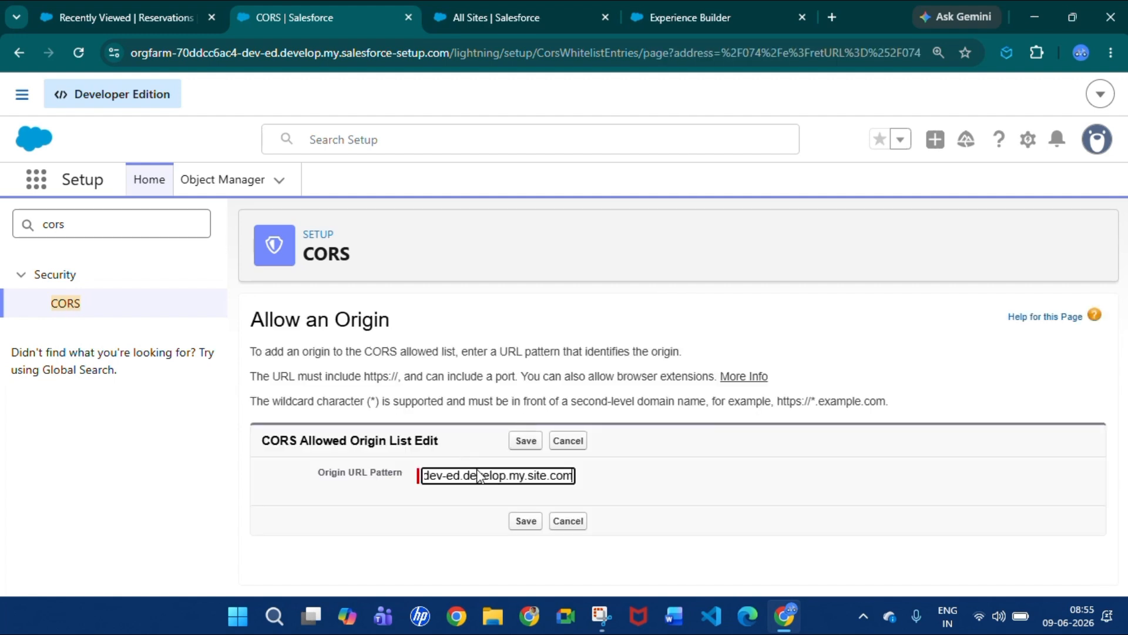
left_click(525, 522)
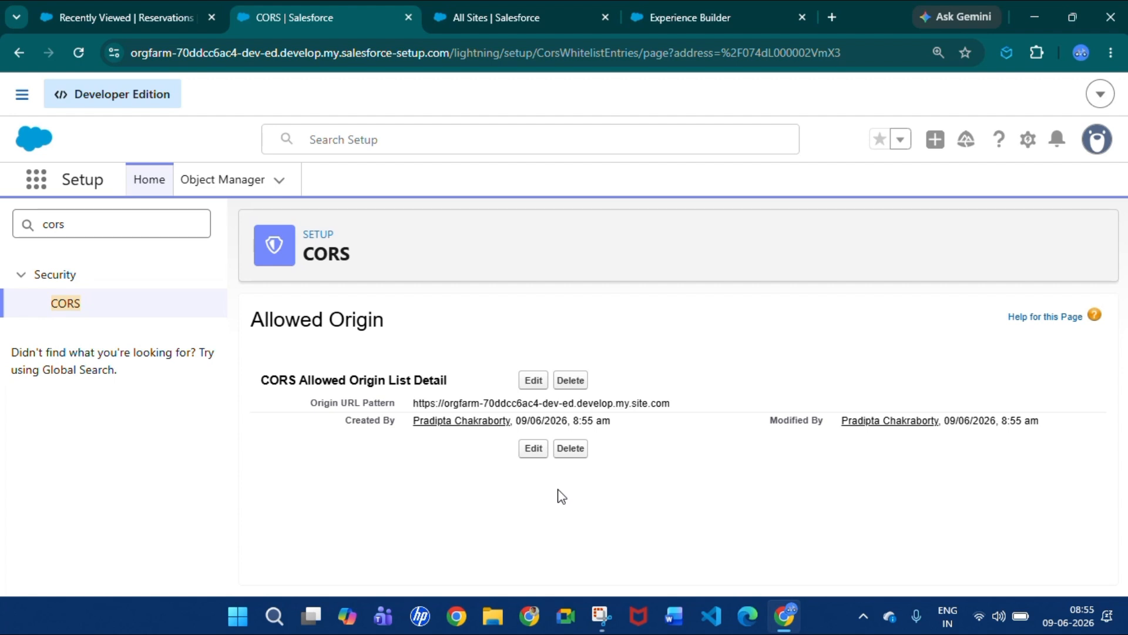
left_click(65, 303)
Step: Find All Sites in Setup, open the External User Page site in Experience Builder and look over its Home page
double_click(33, 228)
type("all")
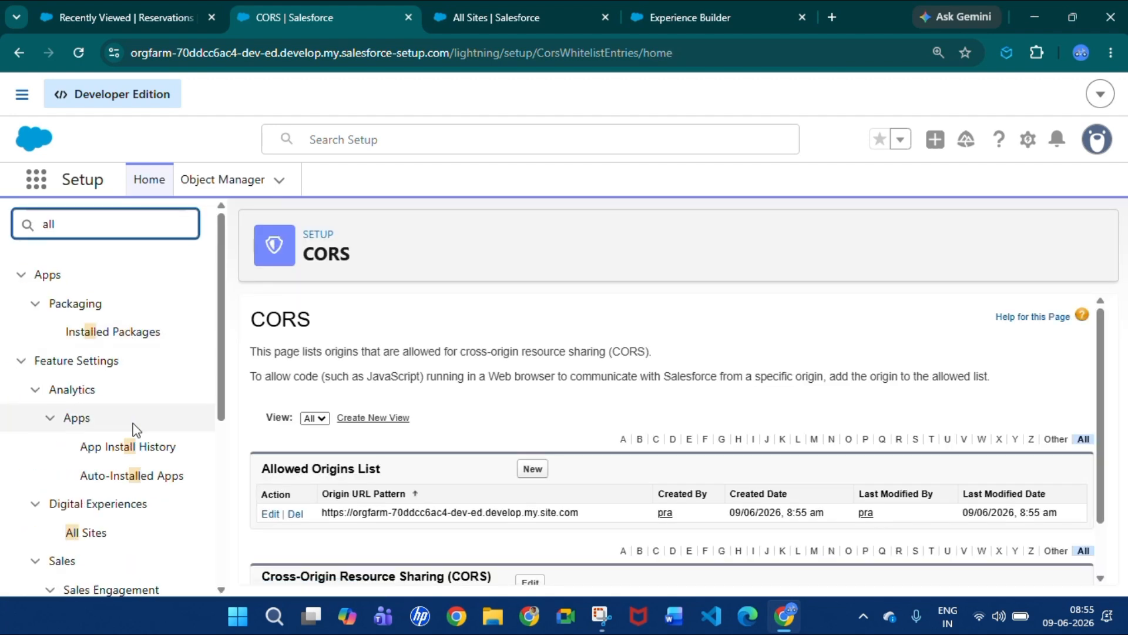
scroll(132, 353, "down", 2)
left_click(94, 459)
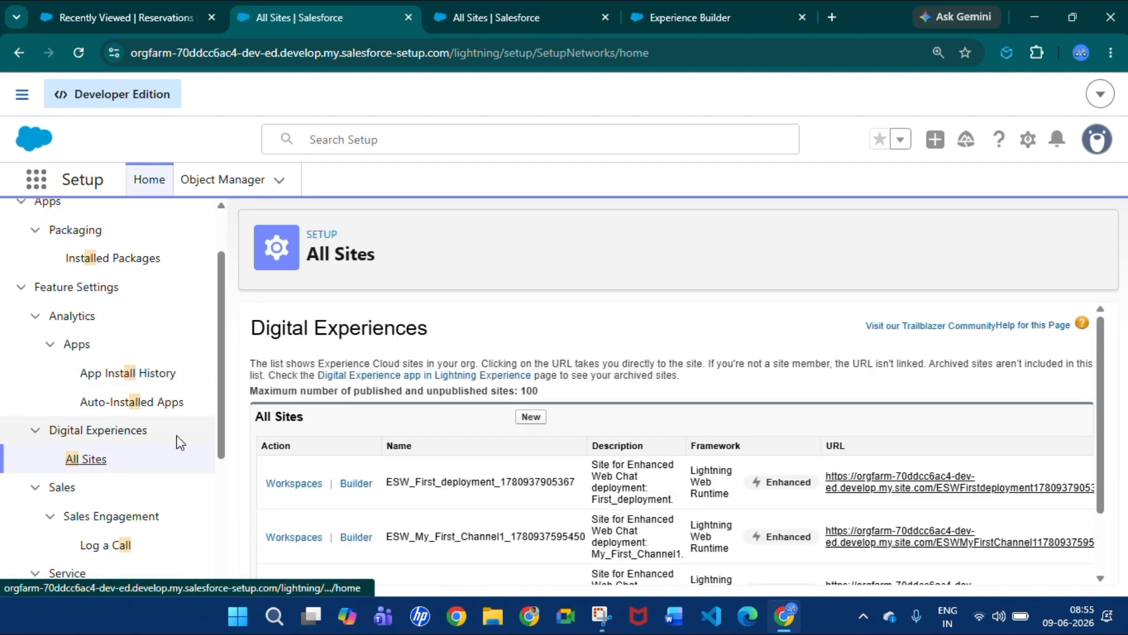
scroll(406, 502, "down", 2)
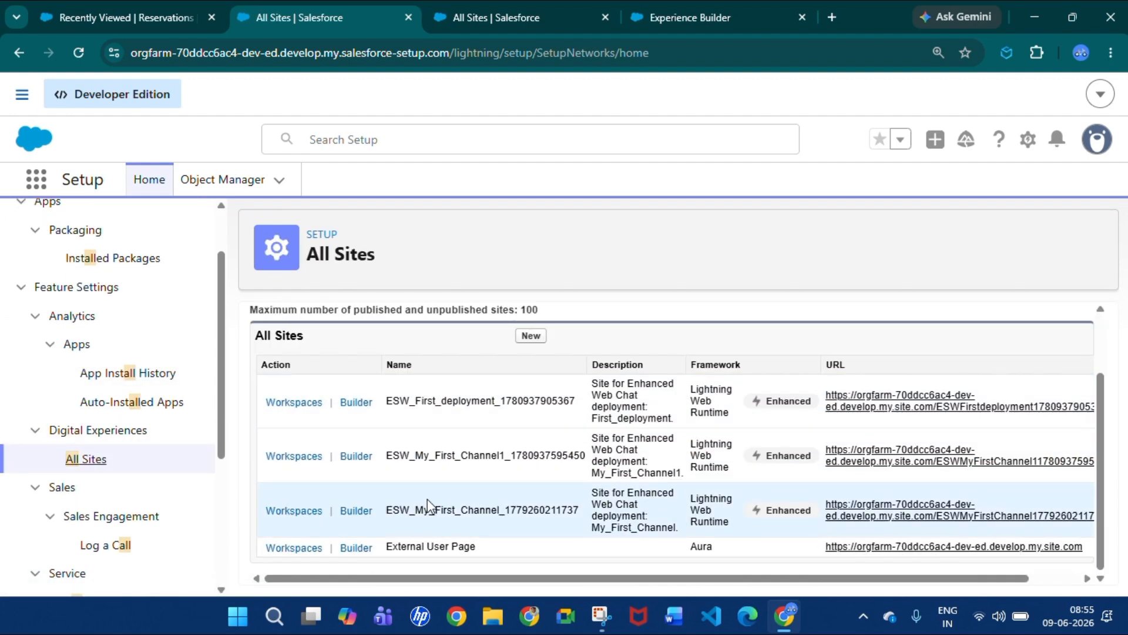
left_click(357, 548)
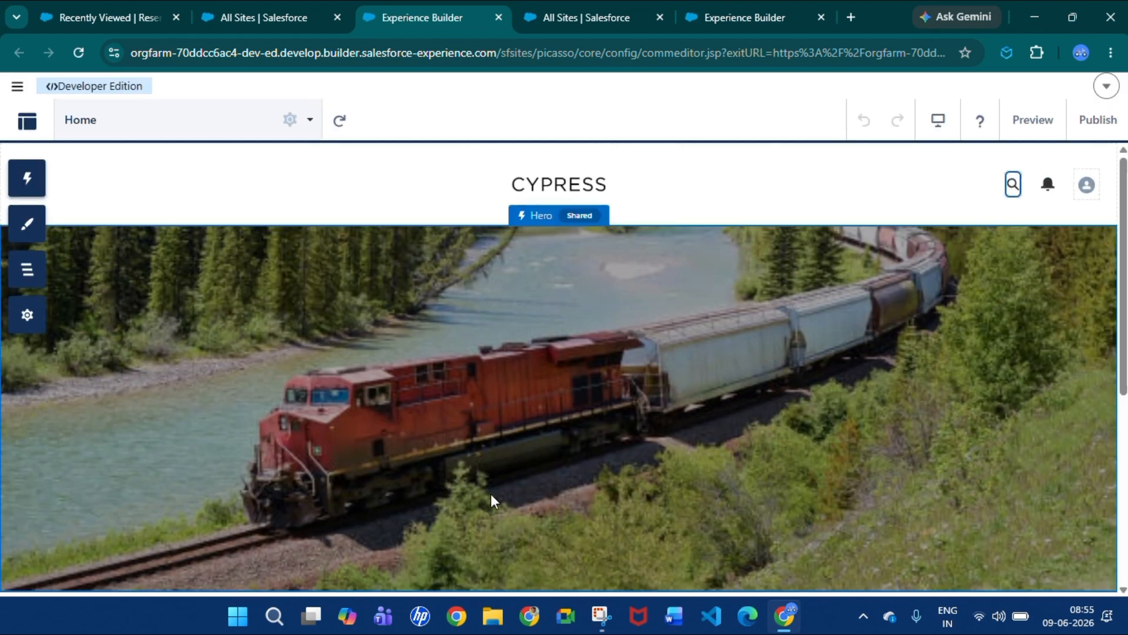
scroll(541, 537, "down", 5)
scroll(541, 537, "up", 5)
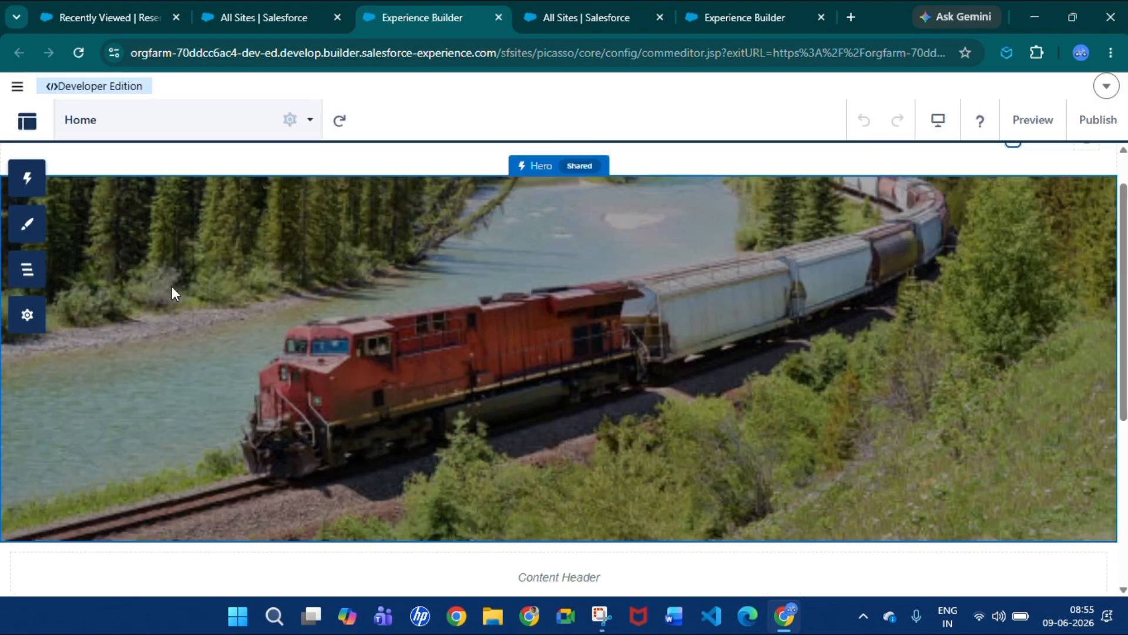
Step: Add an Embedded Messaging component to the Content Header region of the Home page
left_click(29, 187)
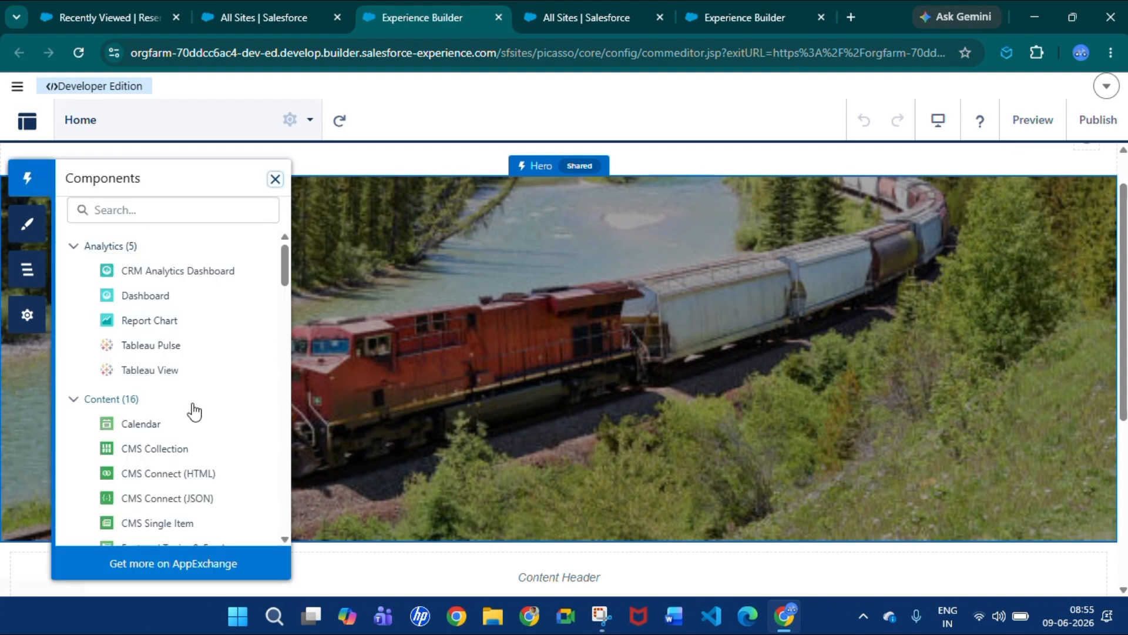
scroll(189, 411, "down", 10)
scroll(194, 411, "down", 5)
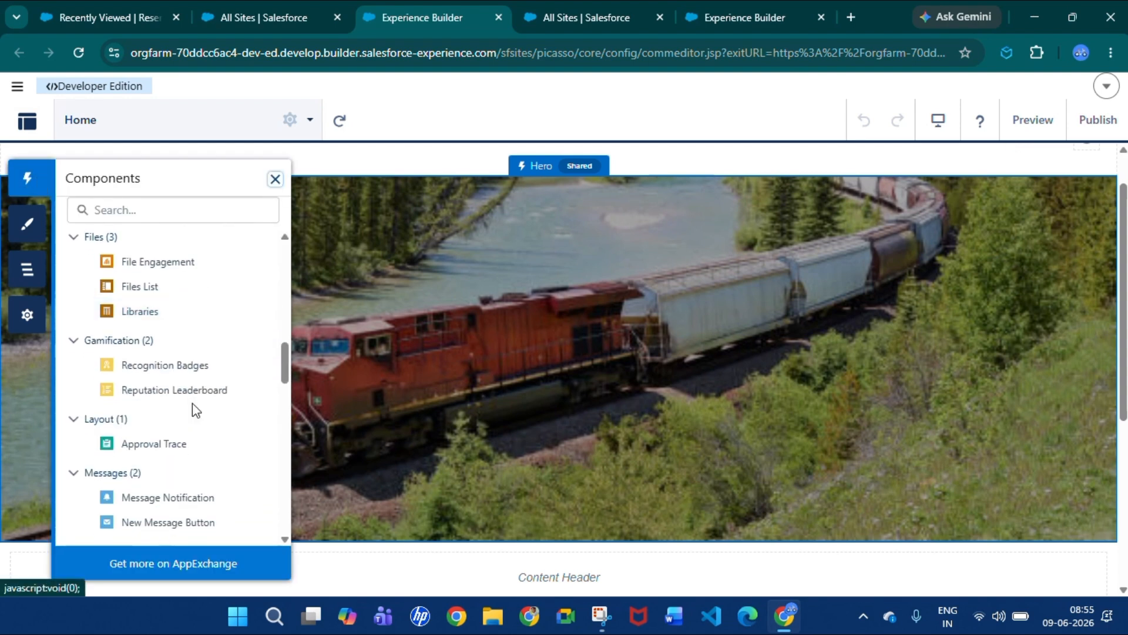
scroll(478, 458, "down", 3)
scroll(198, 502, "down", 10)
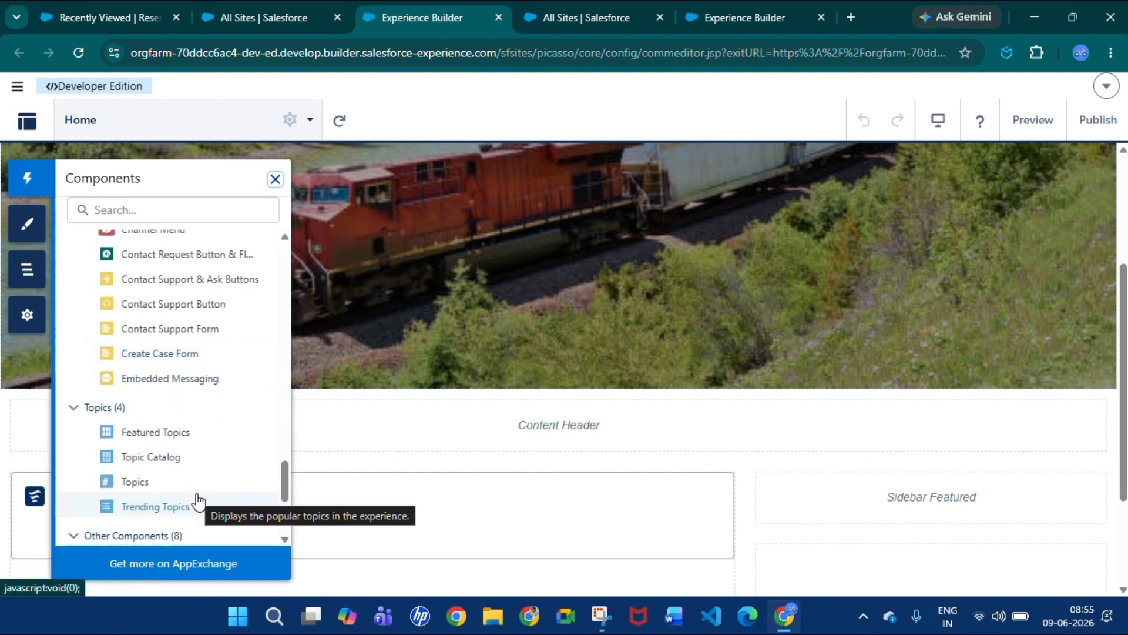
left_click_drag(168, 381, 480, 427)
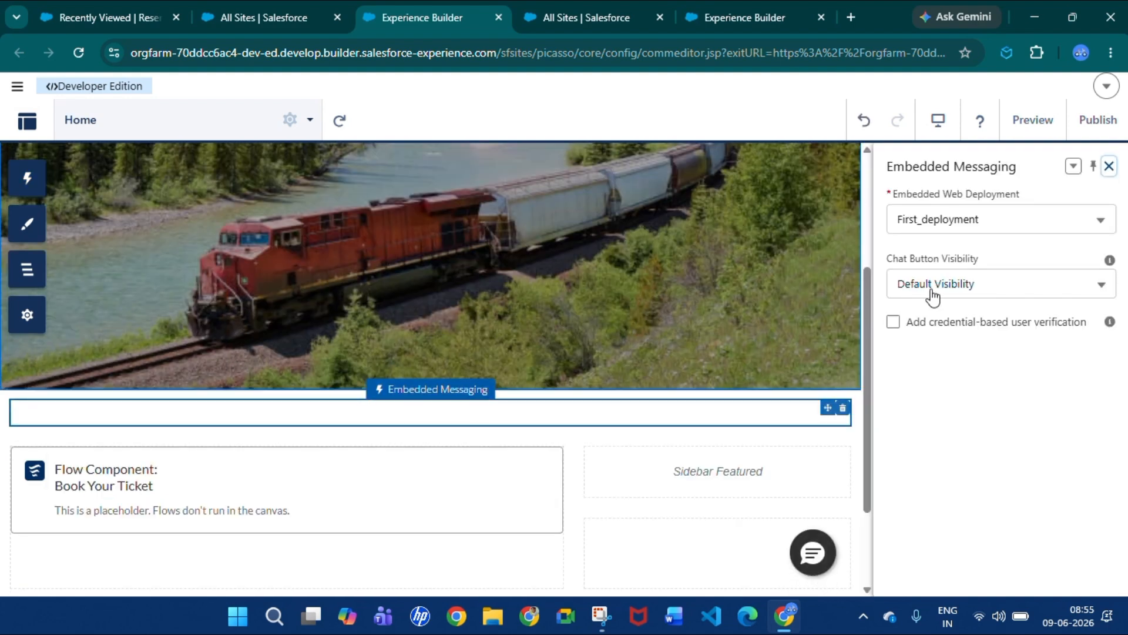
Step: Check the embedded web deployment choices of the Embedded Messaging component and close its properties
left_click(1045, 219)
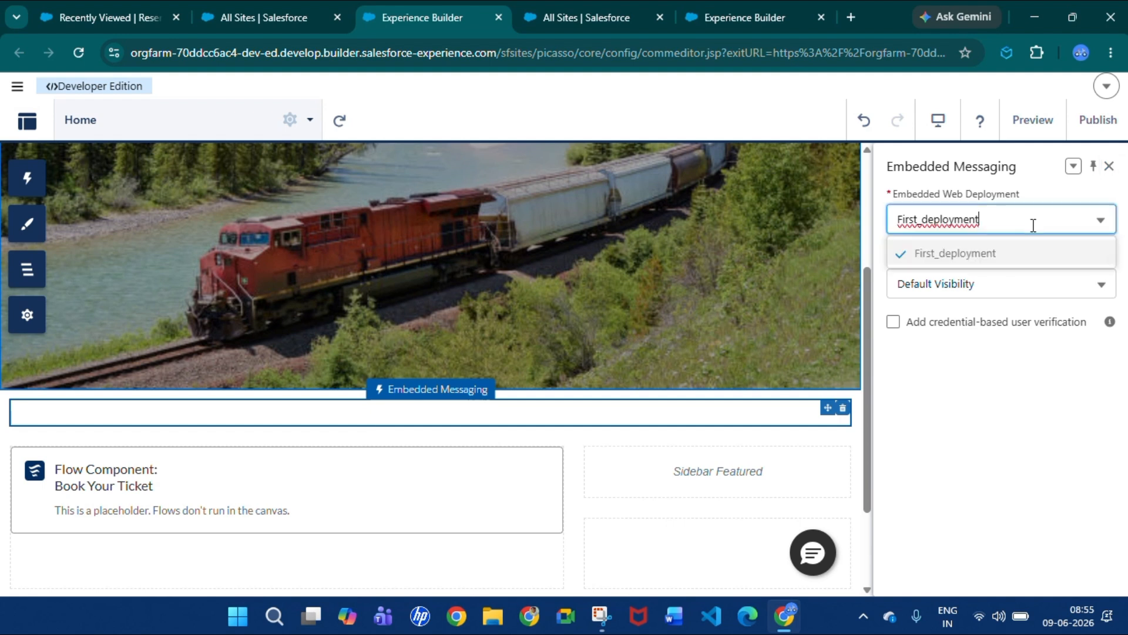
left_click(1026, 188)
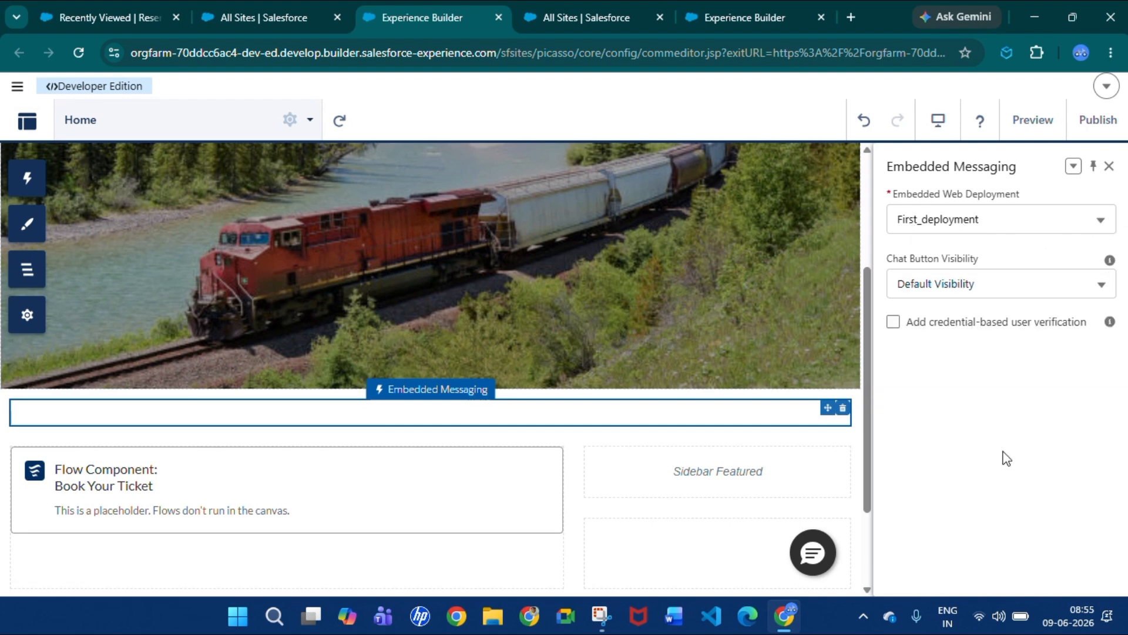
left_click(1109, 166)
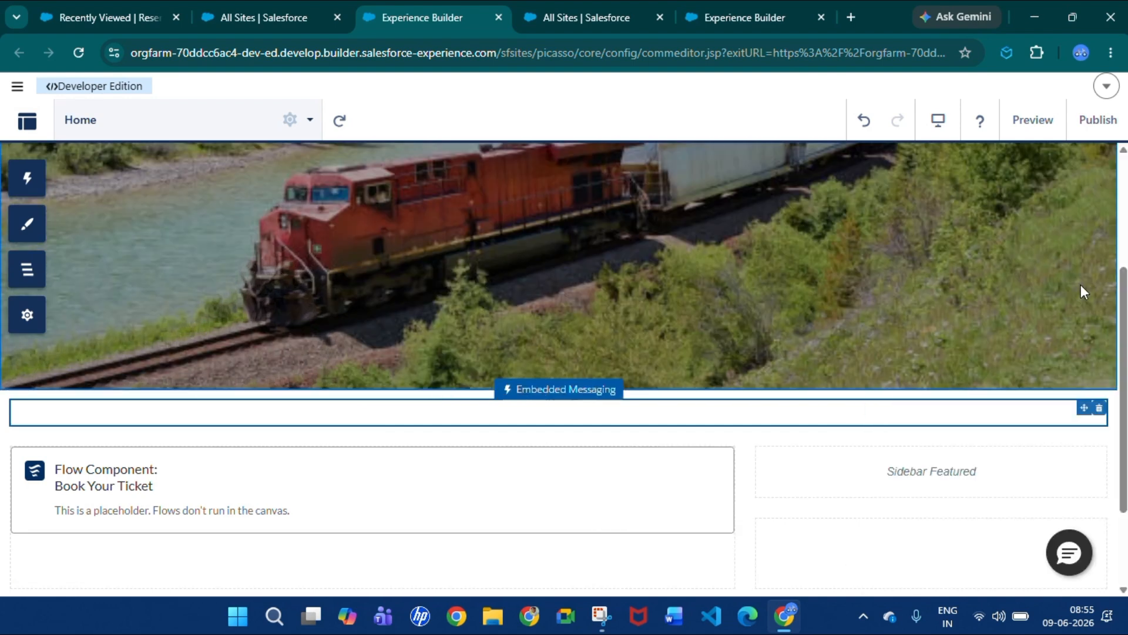
Step: Publish the changes to the External User Page site and dismiss the publishing message
left_click(1077, 133)
left_click(786, 524)
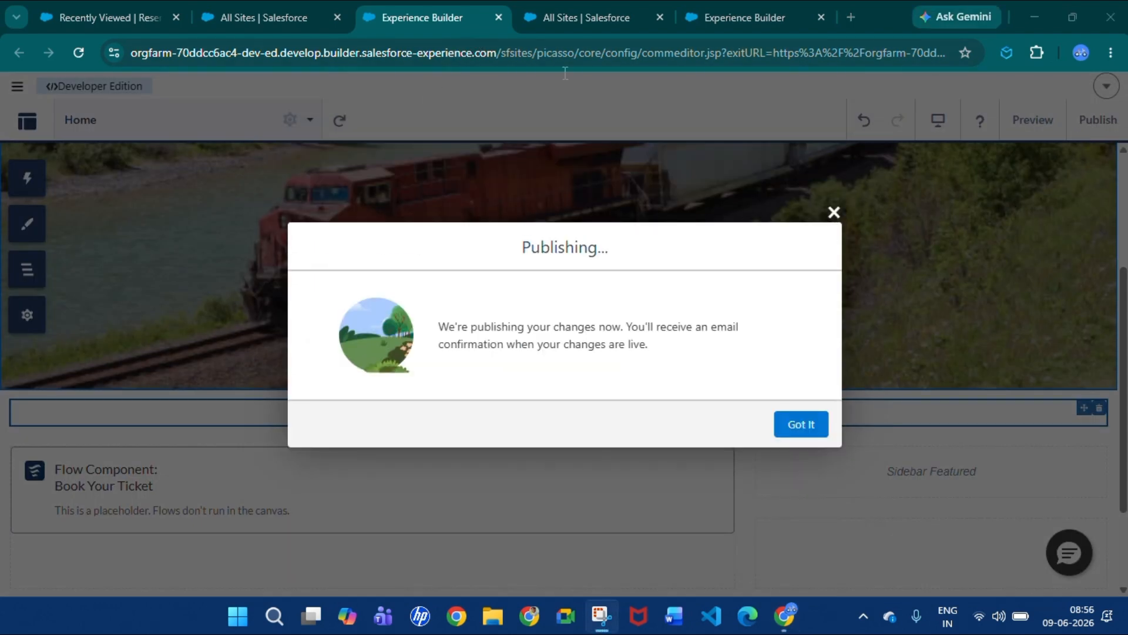
left_click(807, 435)
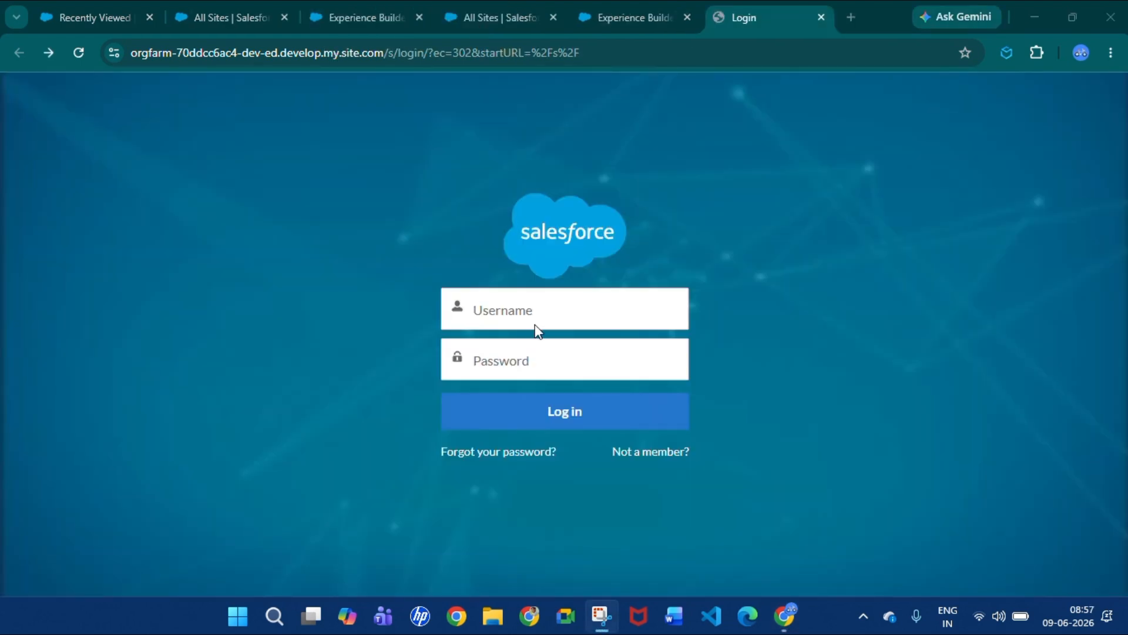
Step: Log in to the published site by filling in the external user's username and account password
left_click(538, 329)
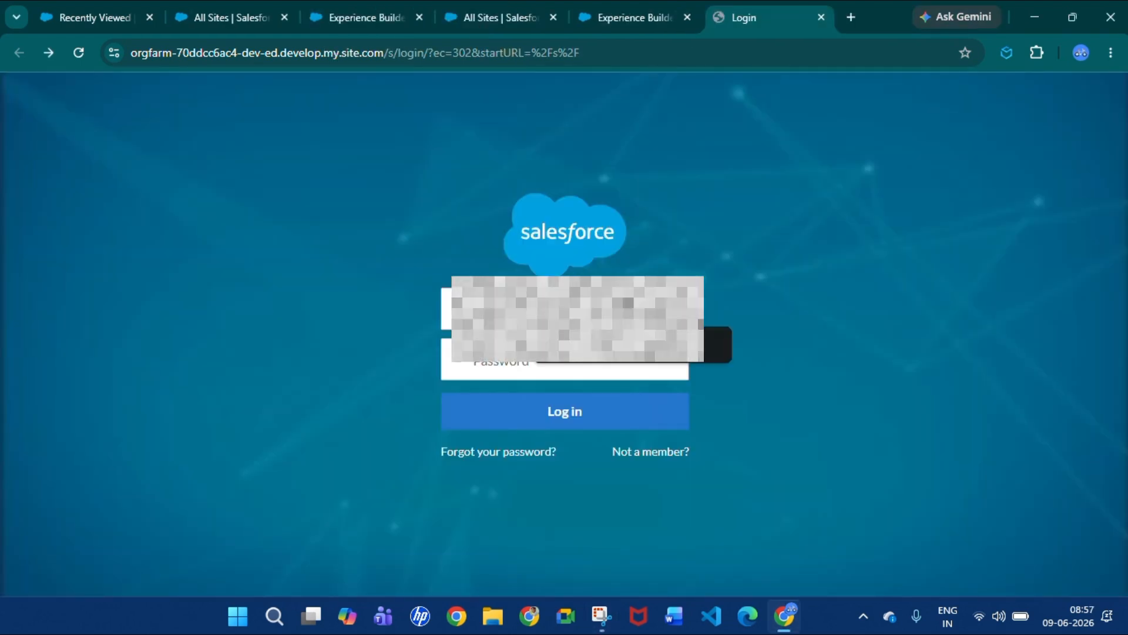
left_click(528, 367)
type("••••••••")
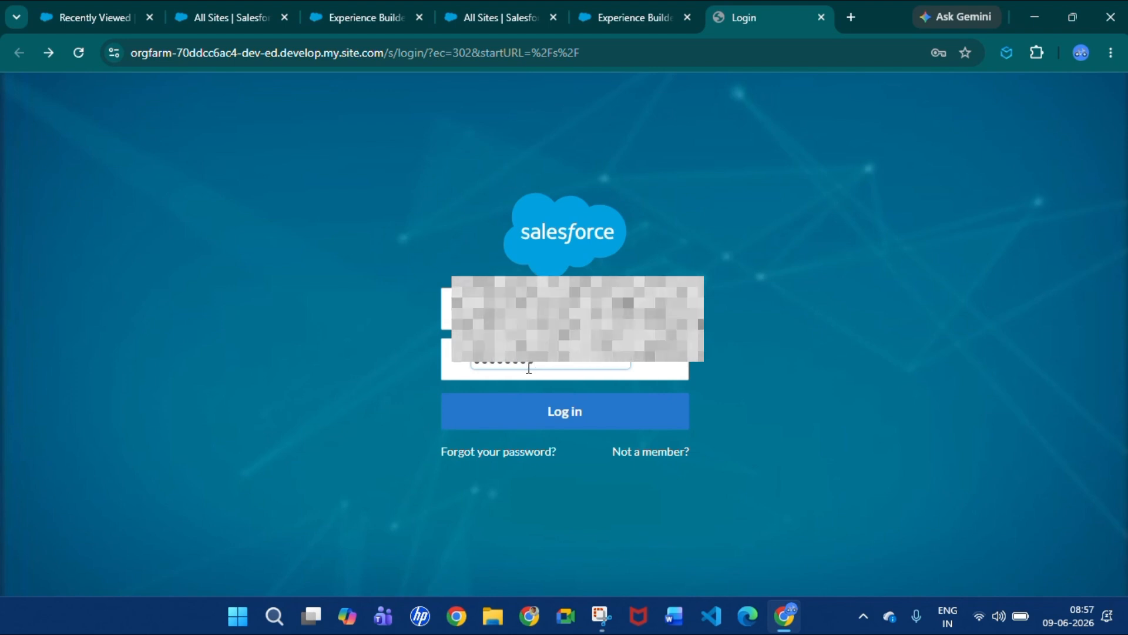
key("Return")
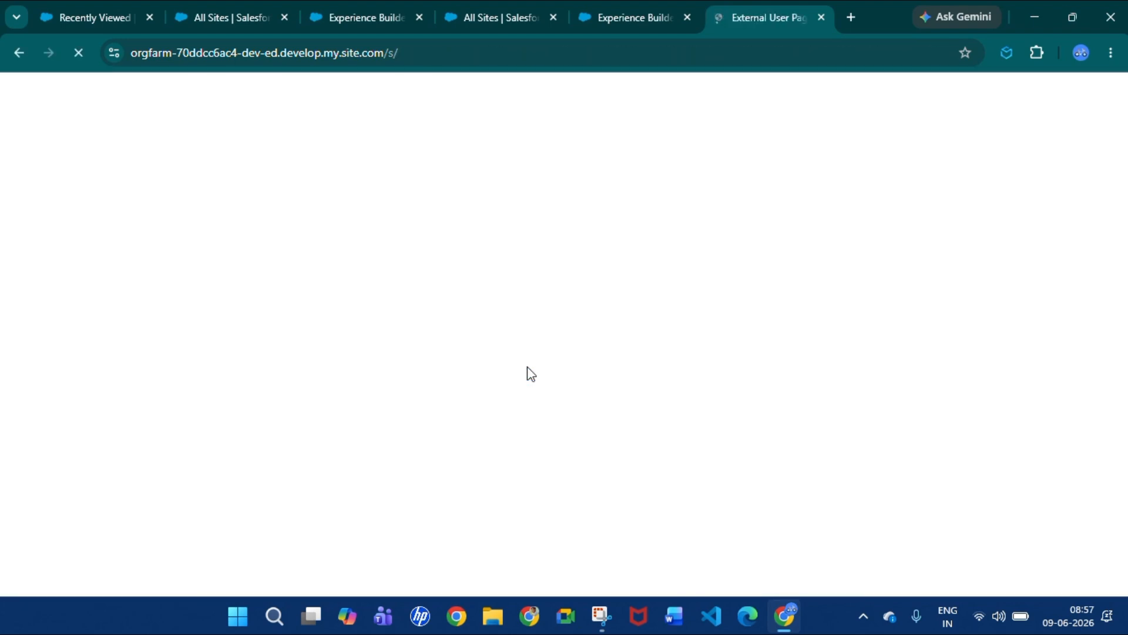
Step: Start a chat from the site's Home page and review the Train Ticket Assistant's opening messages
scroll(764, 415, "down", 5)
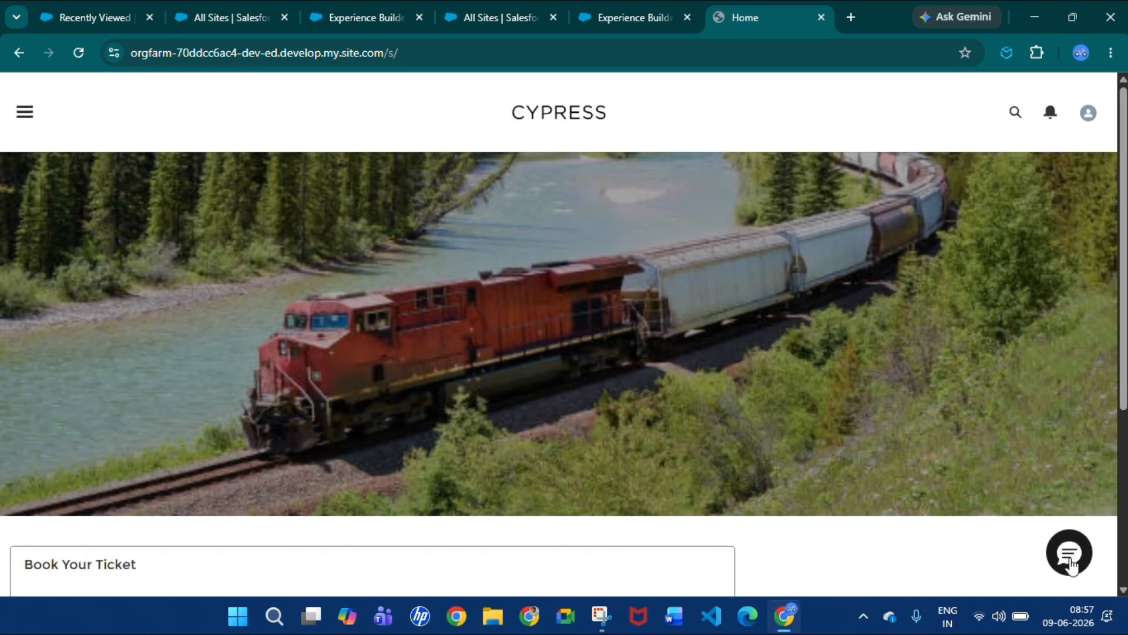
left_click(1069, 555)
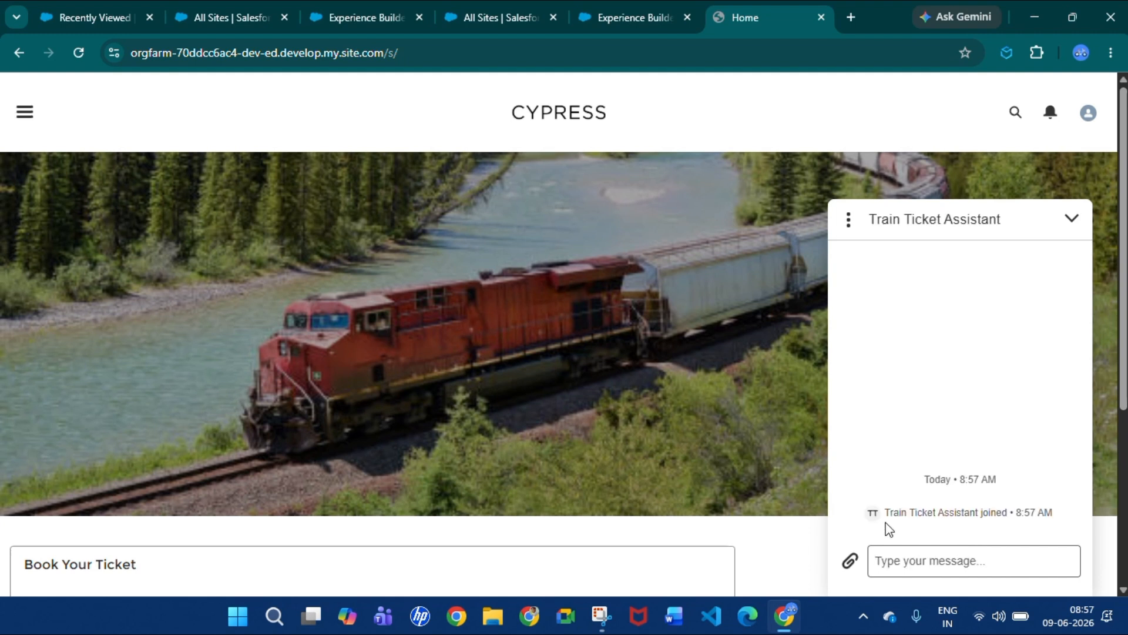
left_click_drag(885, 510, 1035, 499)
scroll(1035, 499, "down", 5)
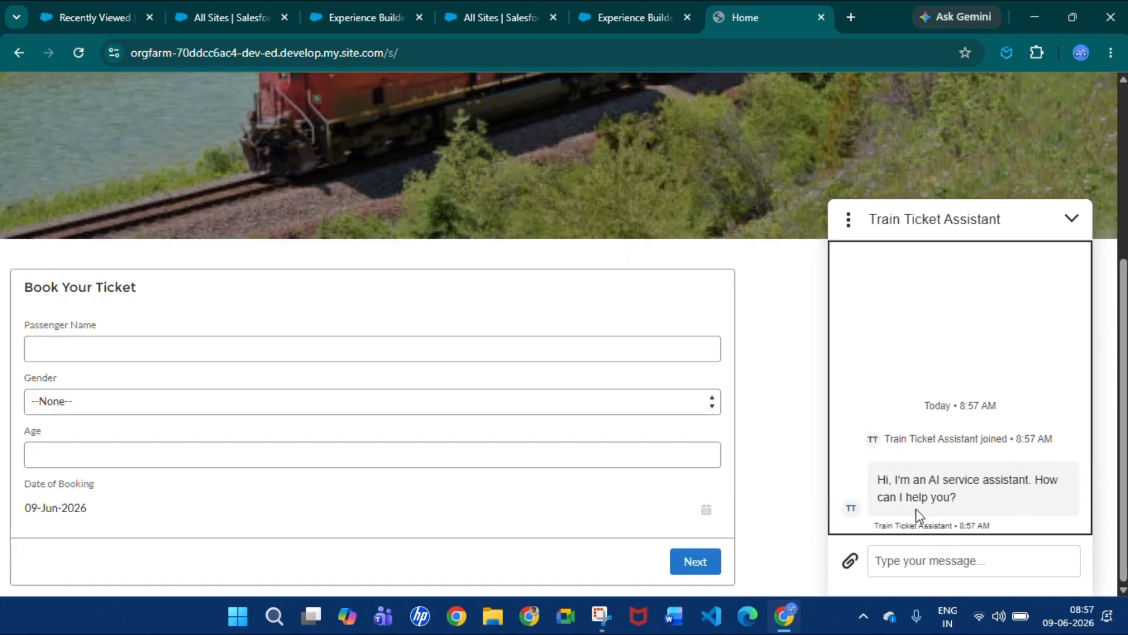
Step: Send the message "I want to book a ticket" to the Train Ticket Assistant
left_click(941, 563)
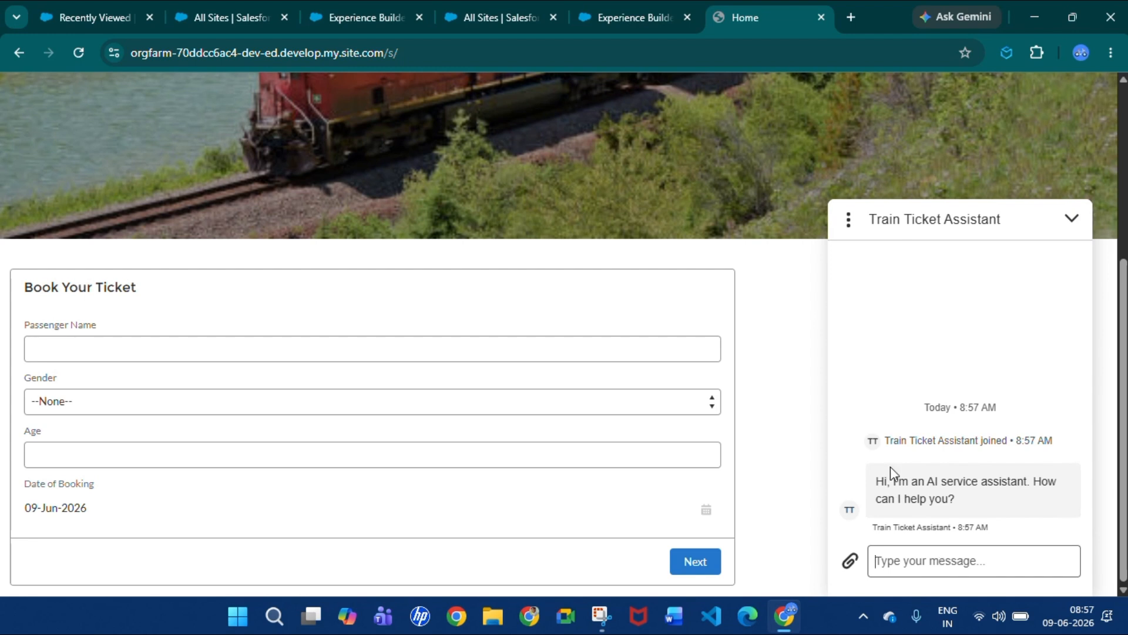
left_click(917, 561)
type("I want to book")
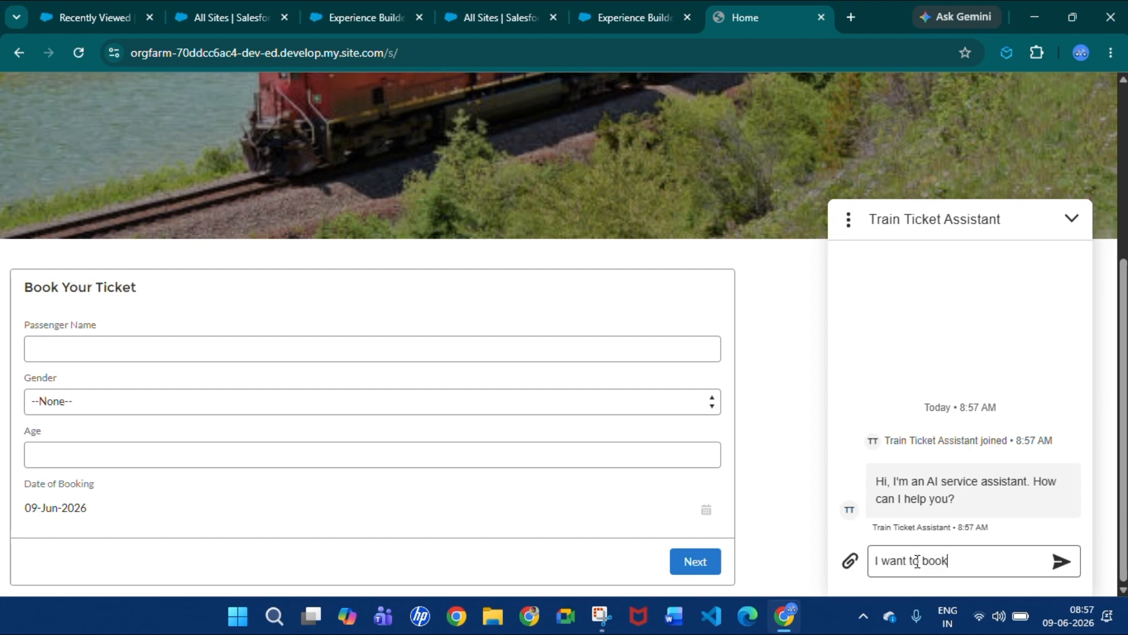
type(" a ticket")
key("Return")
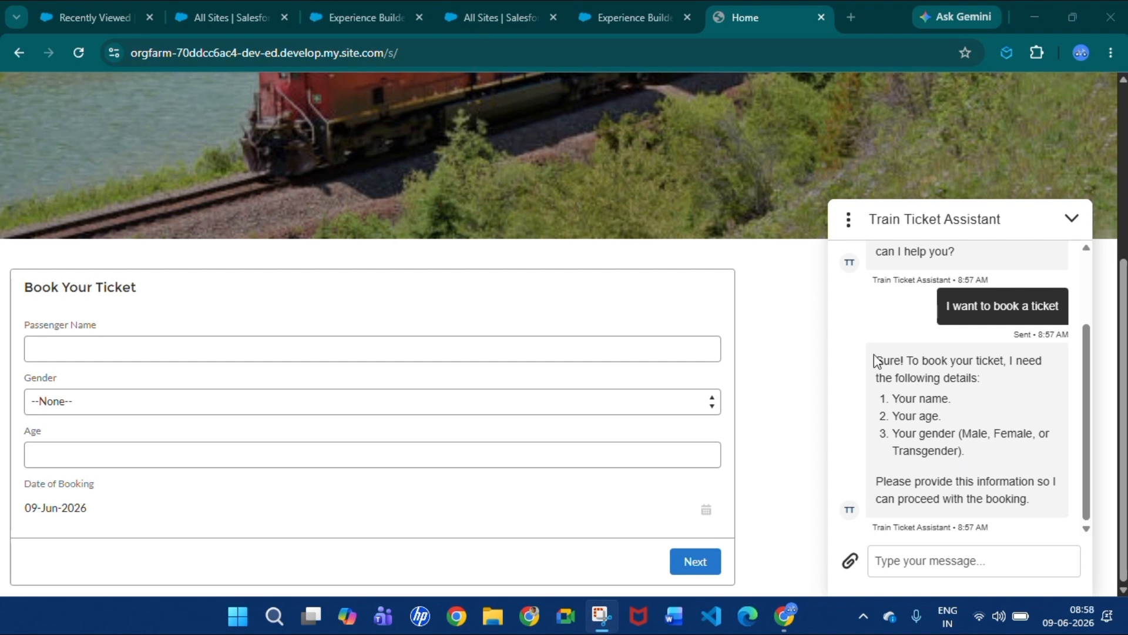
Step: Answer the assistant's booking questions with the passenger's name, the age 23 and the gender Male
left_click(920, 559)
type("Pratyush")
key("Return")
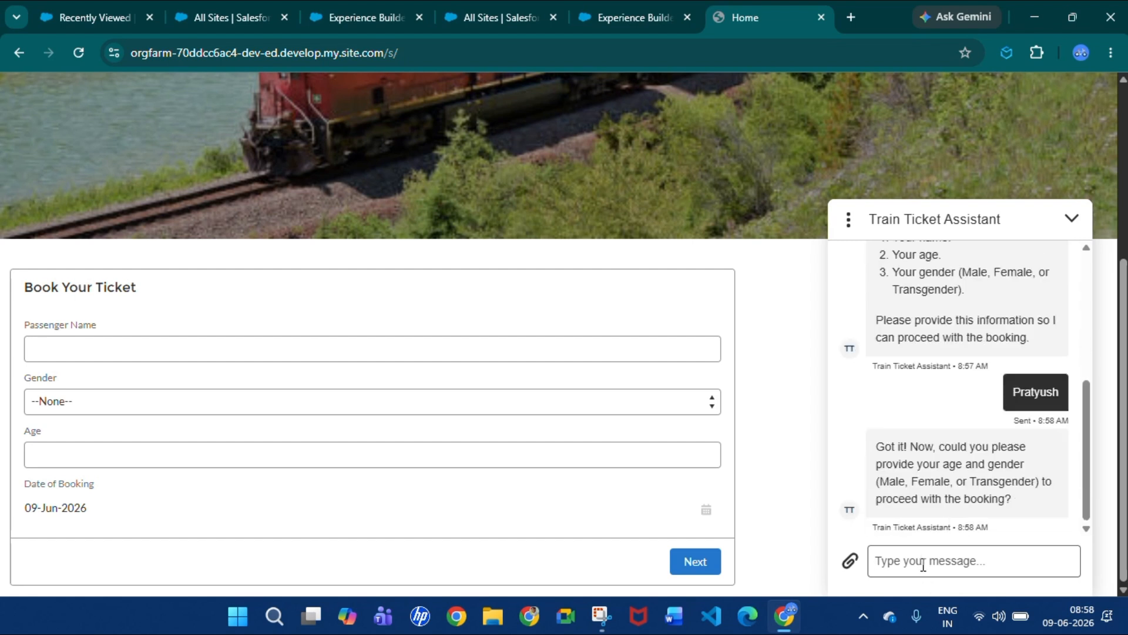
type("23")
key("Return")
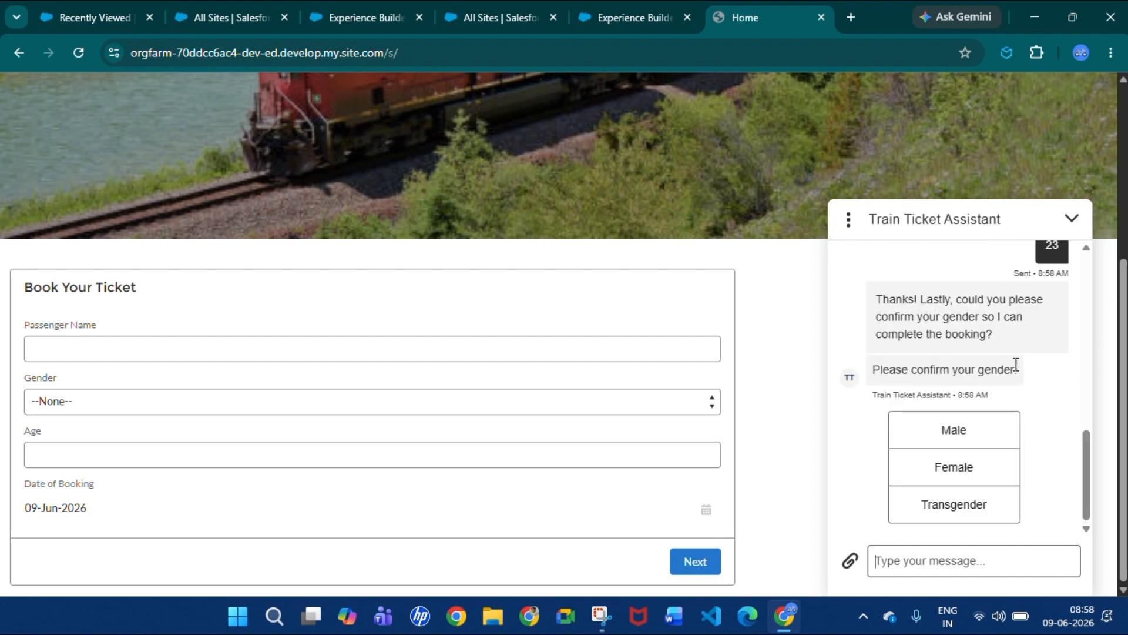
left_click(943, 436)
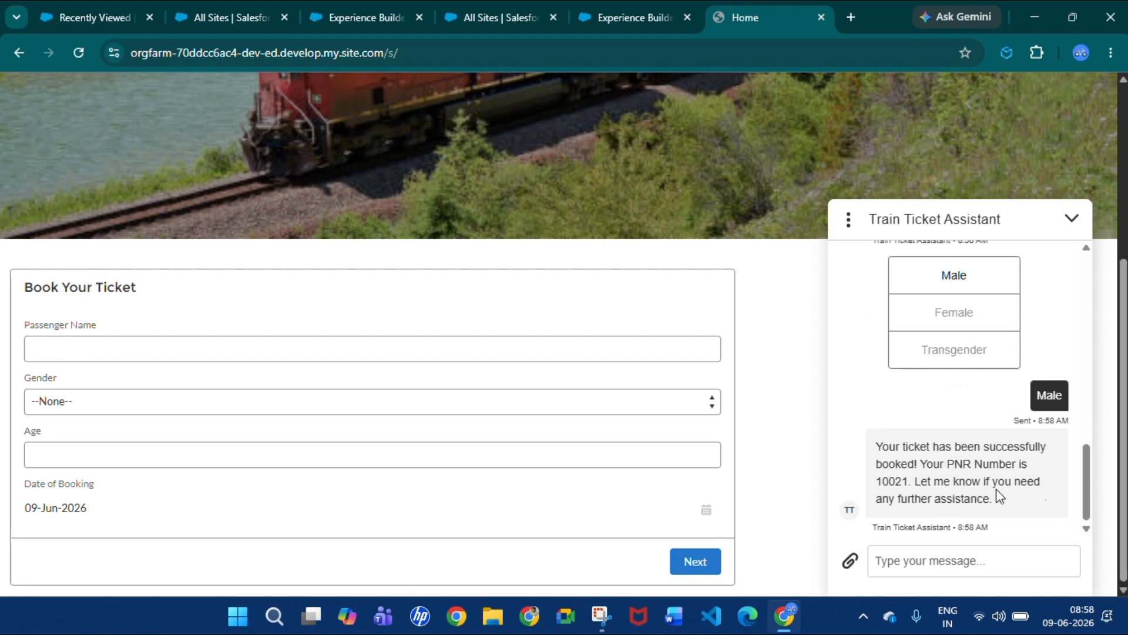
Step: Open the newly booked ticket's reservation record in the Train Ticket Booking app and review its booking details
left_click_drag(881, 481, 909, 484)
key("ctrl+1")
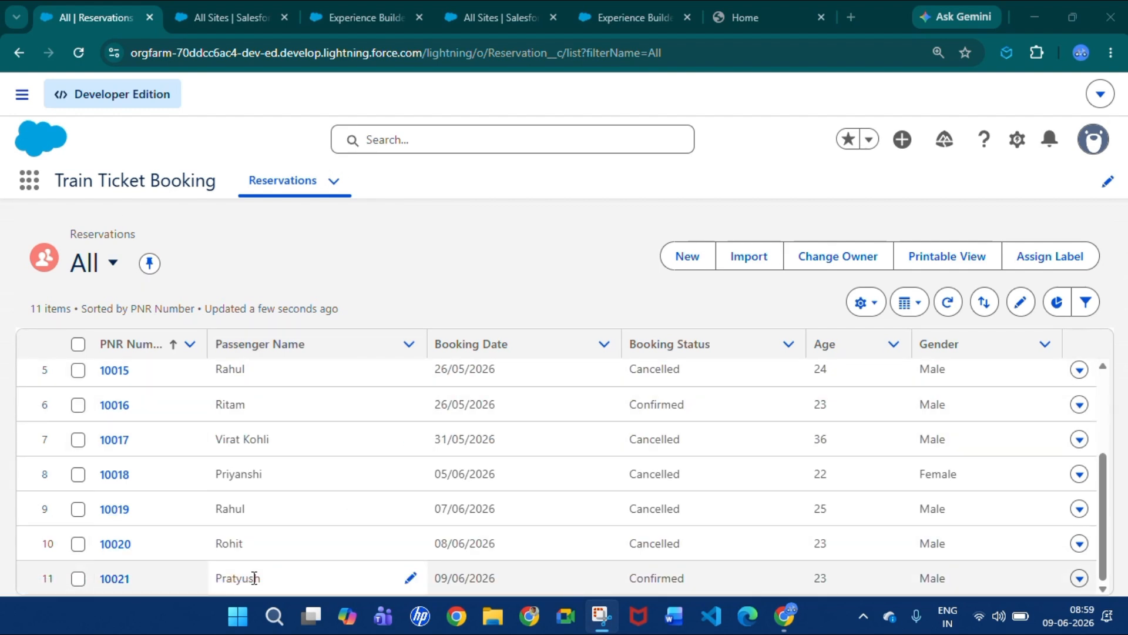
left_click(115, 579)
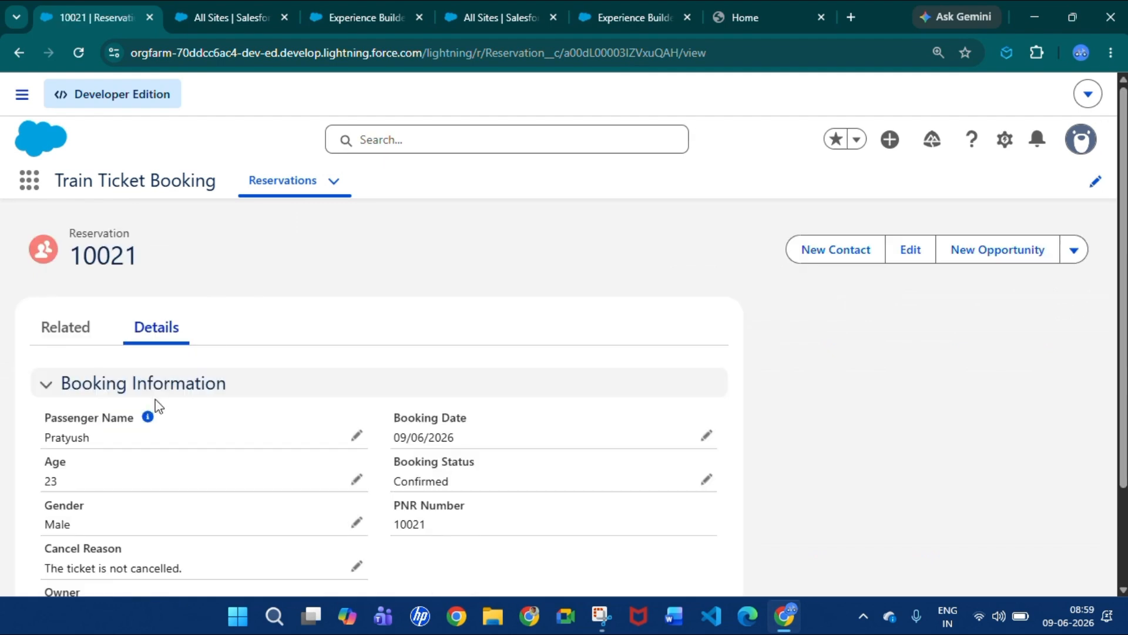
scroll(212, 411, "down", 2)
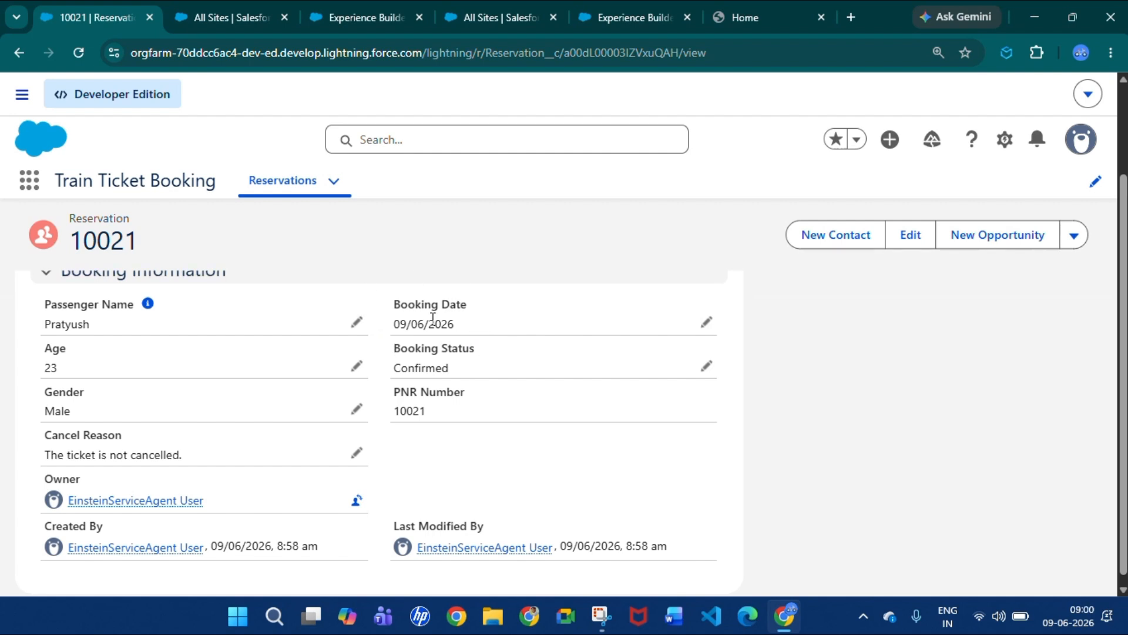
Step: Return to the site's Home page and send the Train Ticket Assistant the message "I want to cancel my ticket"
left_click(770, 22)
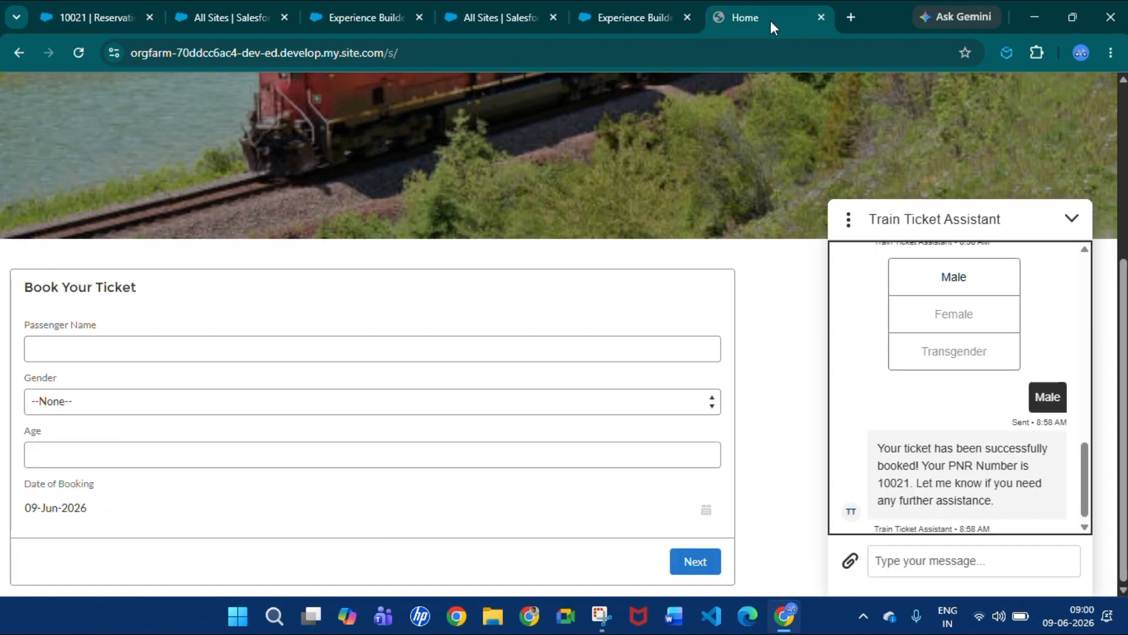
left_click(958, 559)
type("I wan")
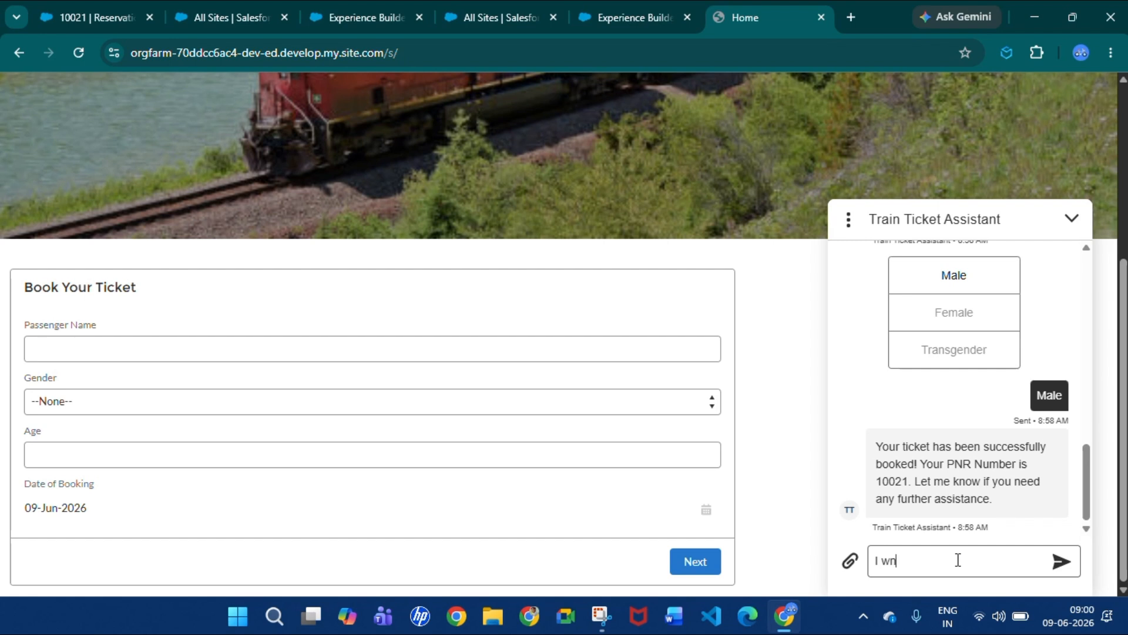
type("t to cancel my ticket")
key("Return")
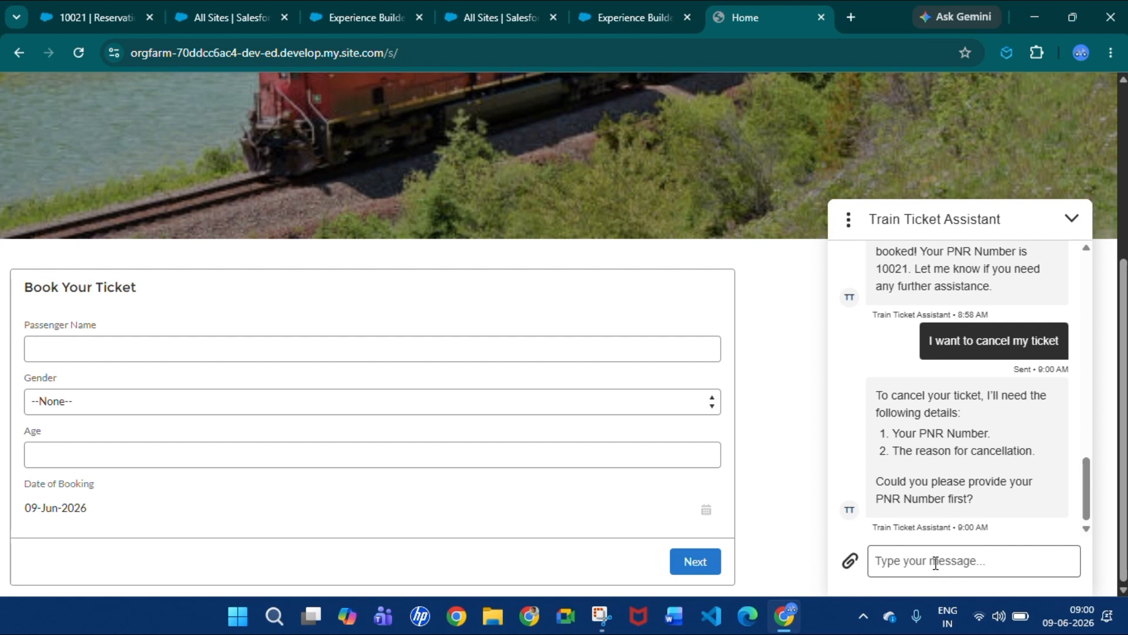
Step: Answer the assistant's cancellation questions with the booked ticket's PNR number and the reason "Changed plan"
type("10021")
key("Return")
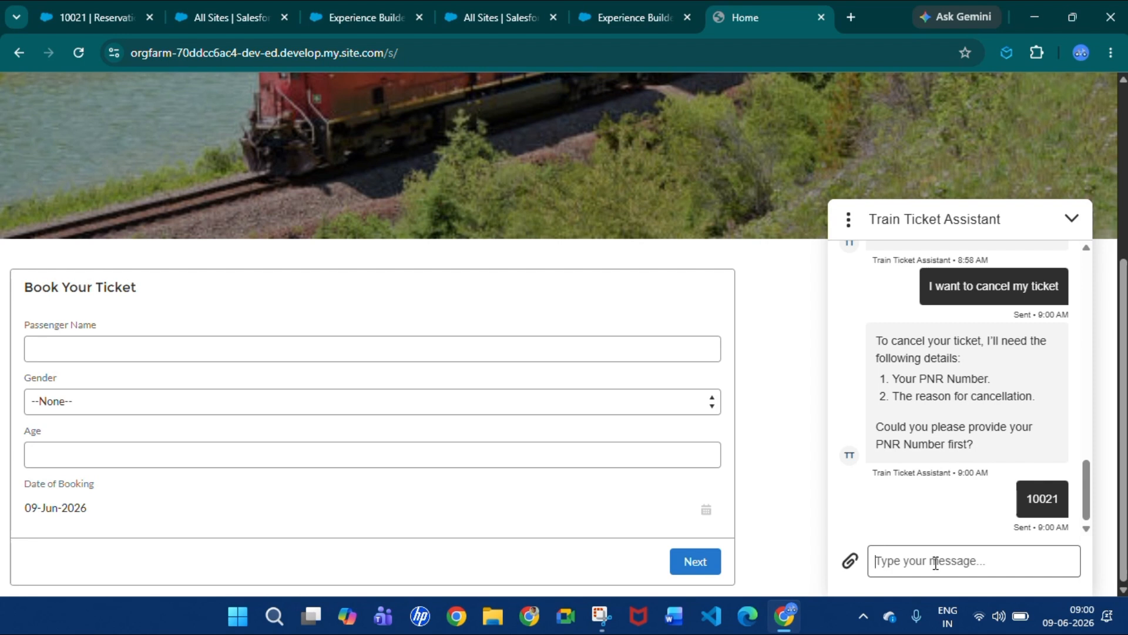
type("Changed plan")
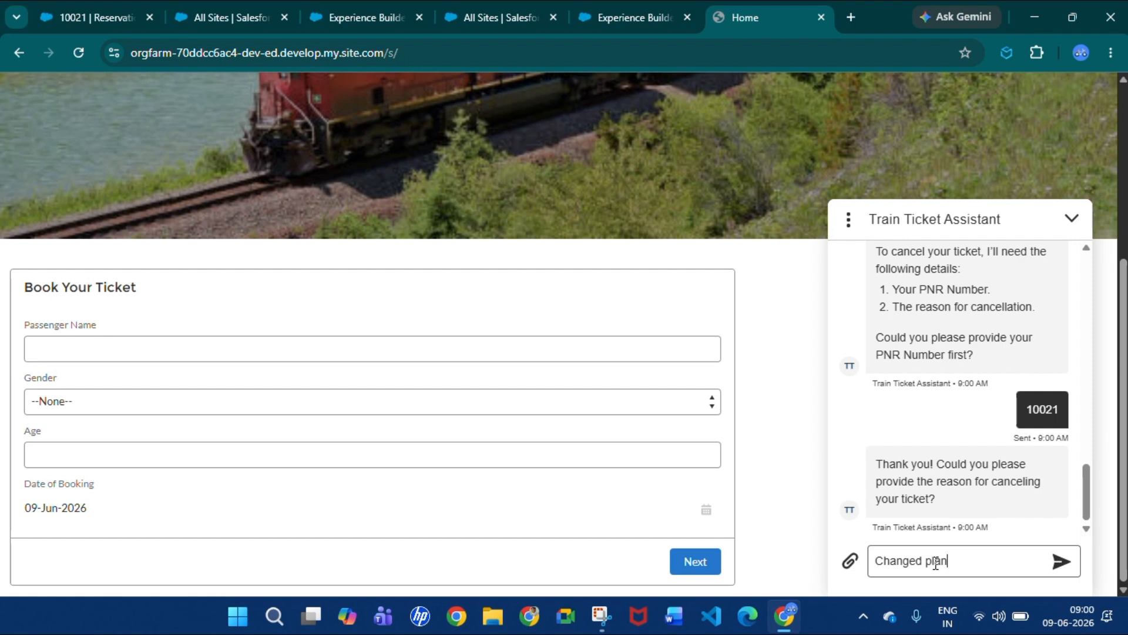
key("Return")
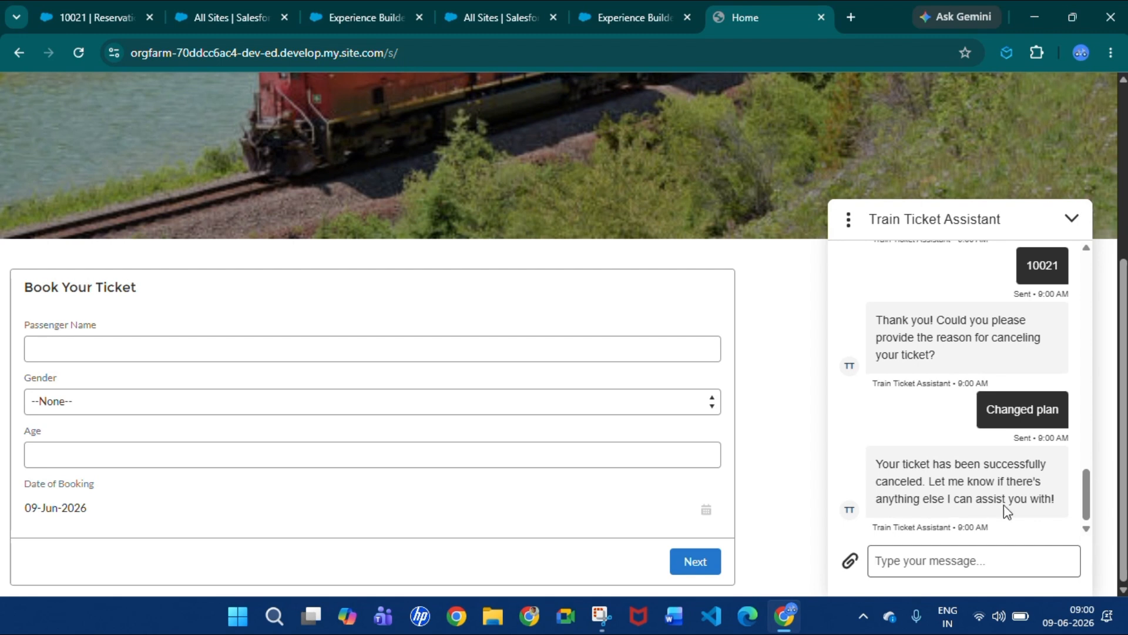
Step: Return to the ticket's reservation record in Train Ticket Booking to check its booking status and cancel reason
left_click(51, 8)
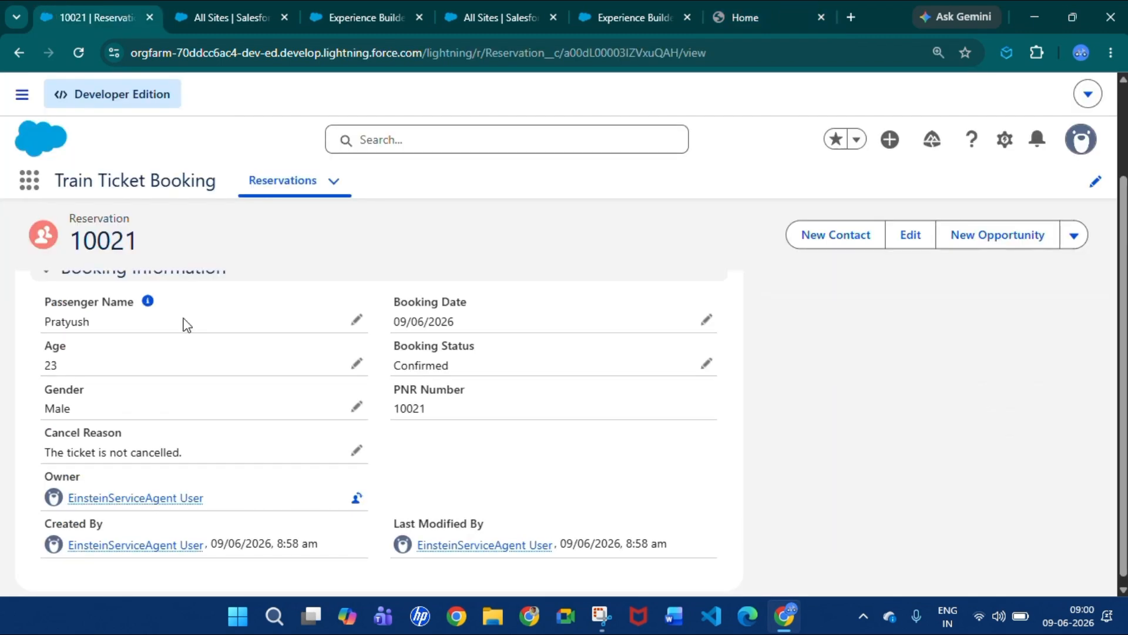